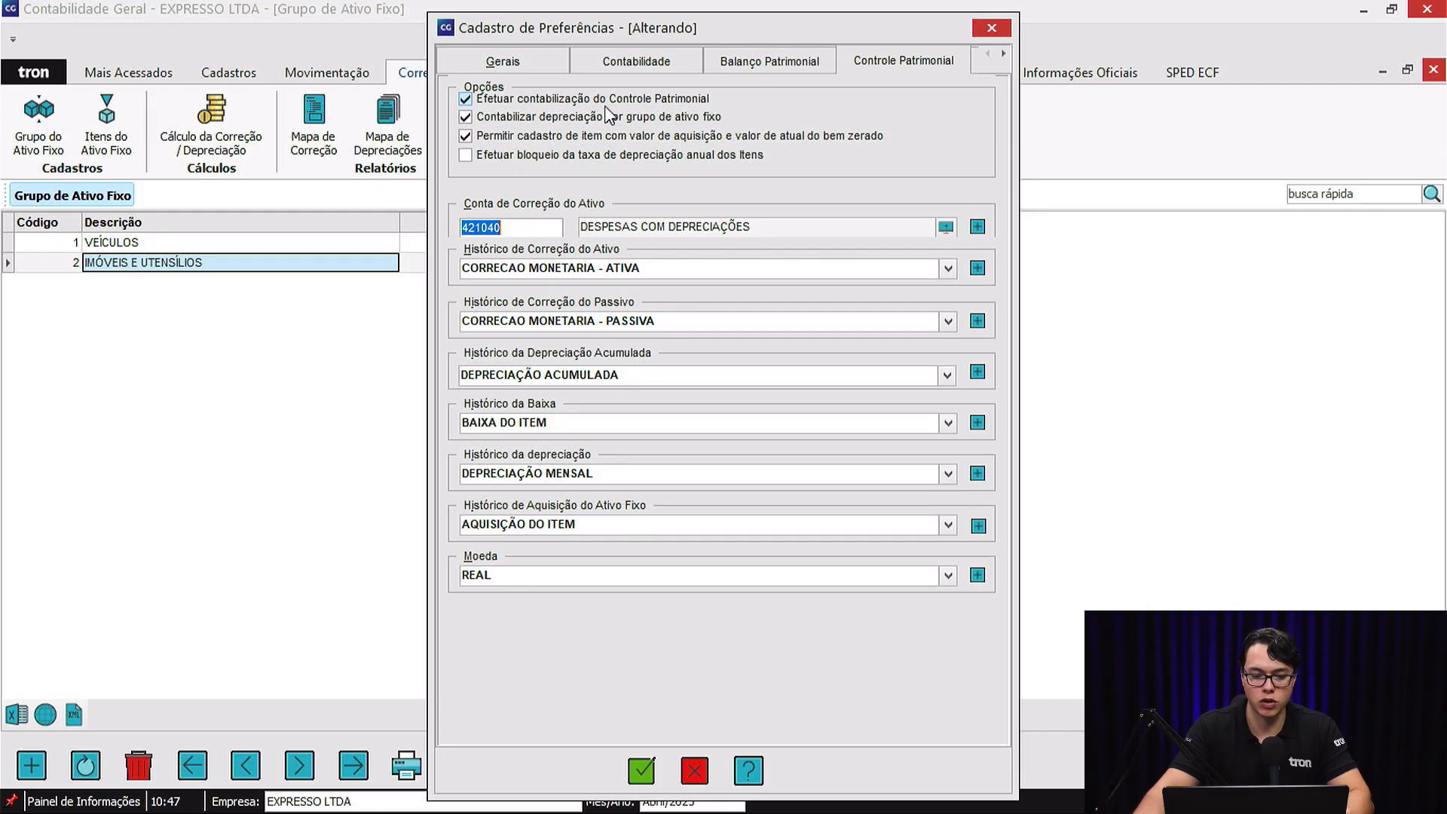
# Leave the preferences without saving and view the blank Lançamento Rápido form, closing it without making an entry.
pyautogui.click(992, 27)
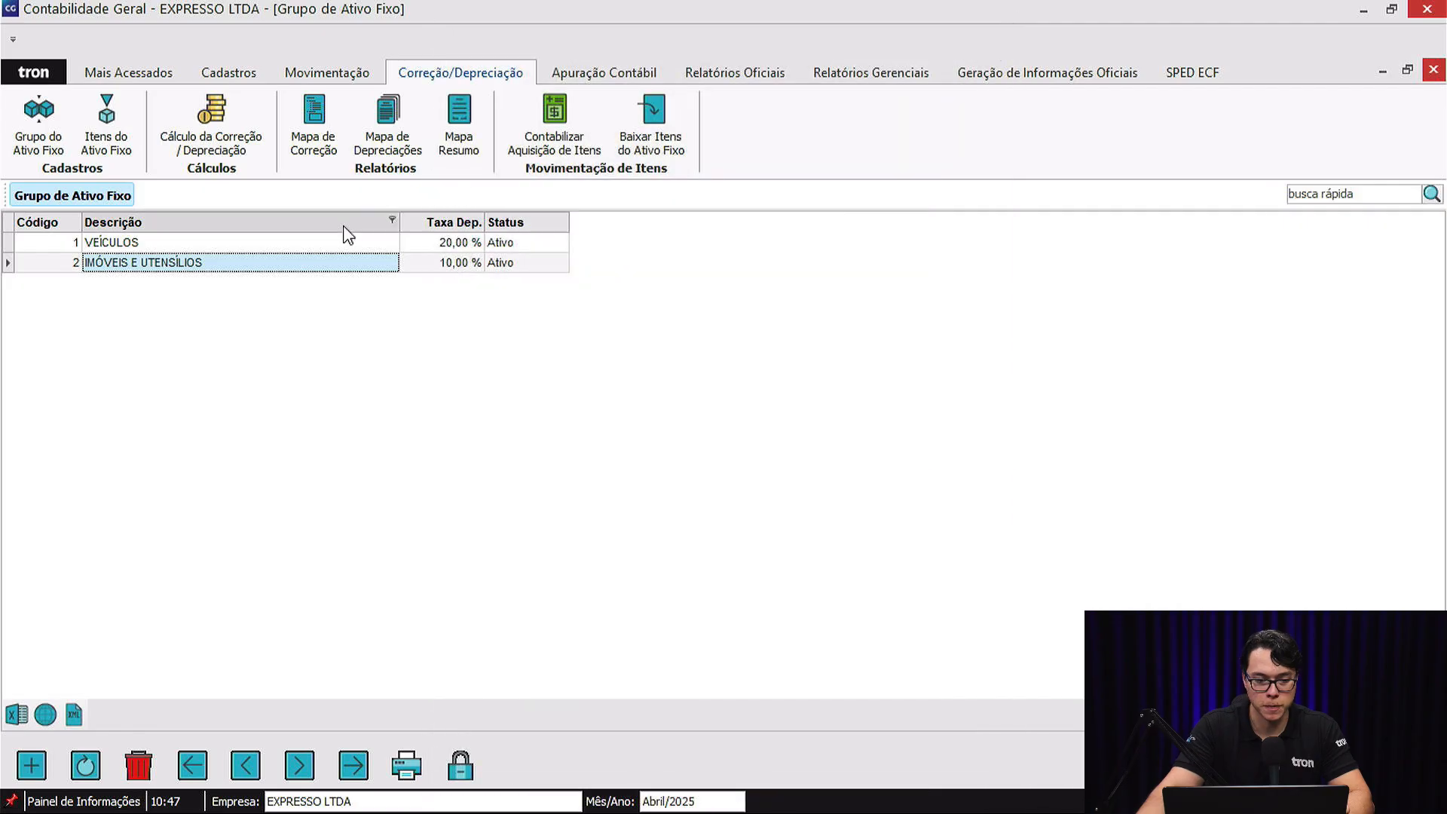
pyautogui.click(230, 242)
pyautogui.click(343, 72)
pyautogui.click(125, 106)
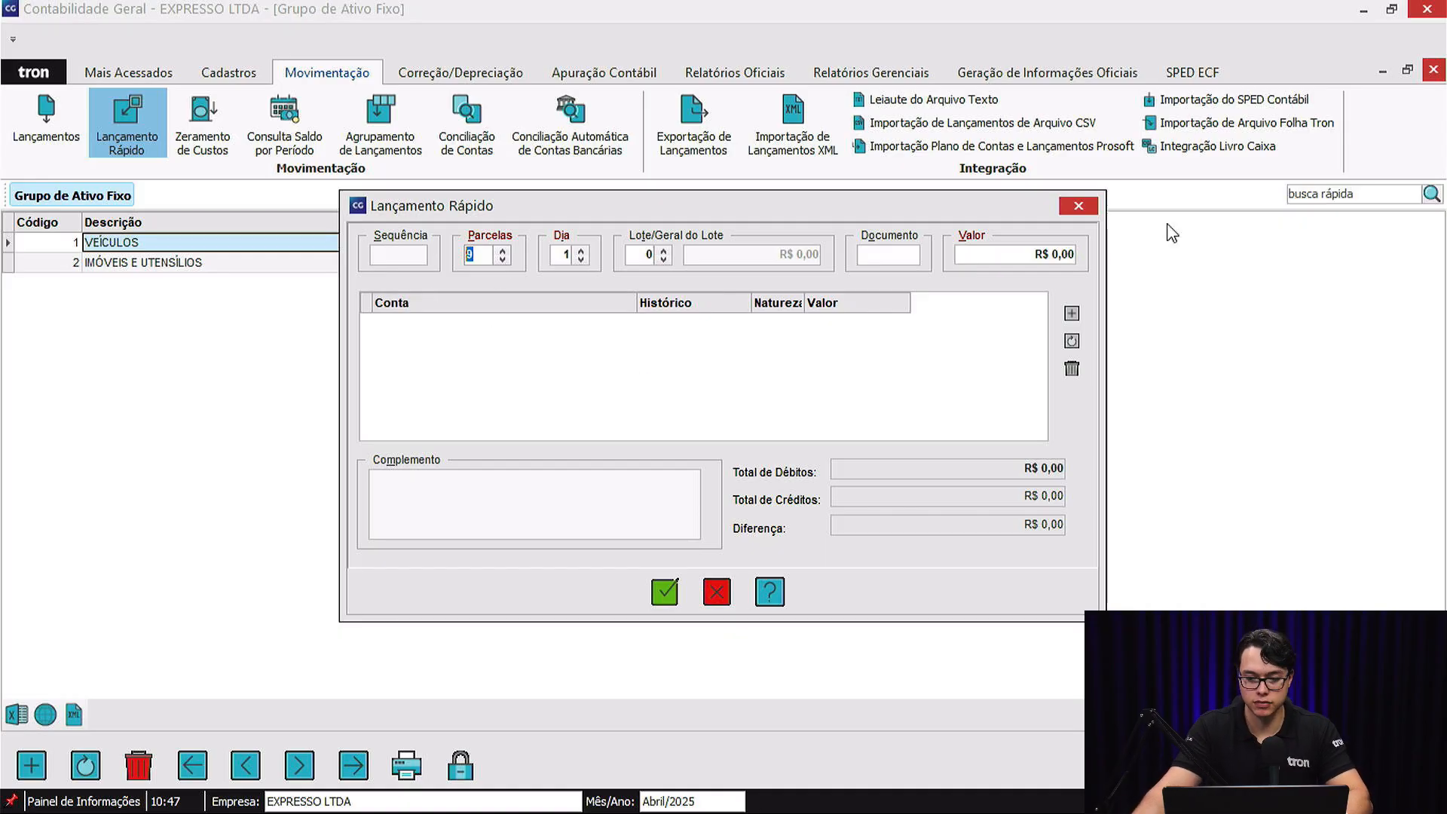
pyautogui.click(1081, 205)
# Review the Controle Patrimonial preferences, checking the asset correction account and the correction, accumulated depreciation and write-off histories, and exit without changes.
pyautogui.click(33, 72)
pyautogui.click(137, 102)
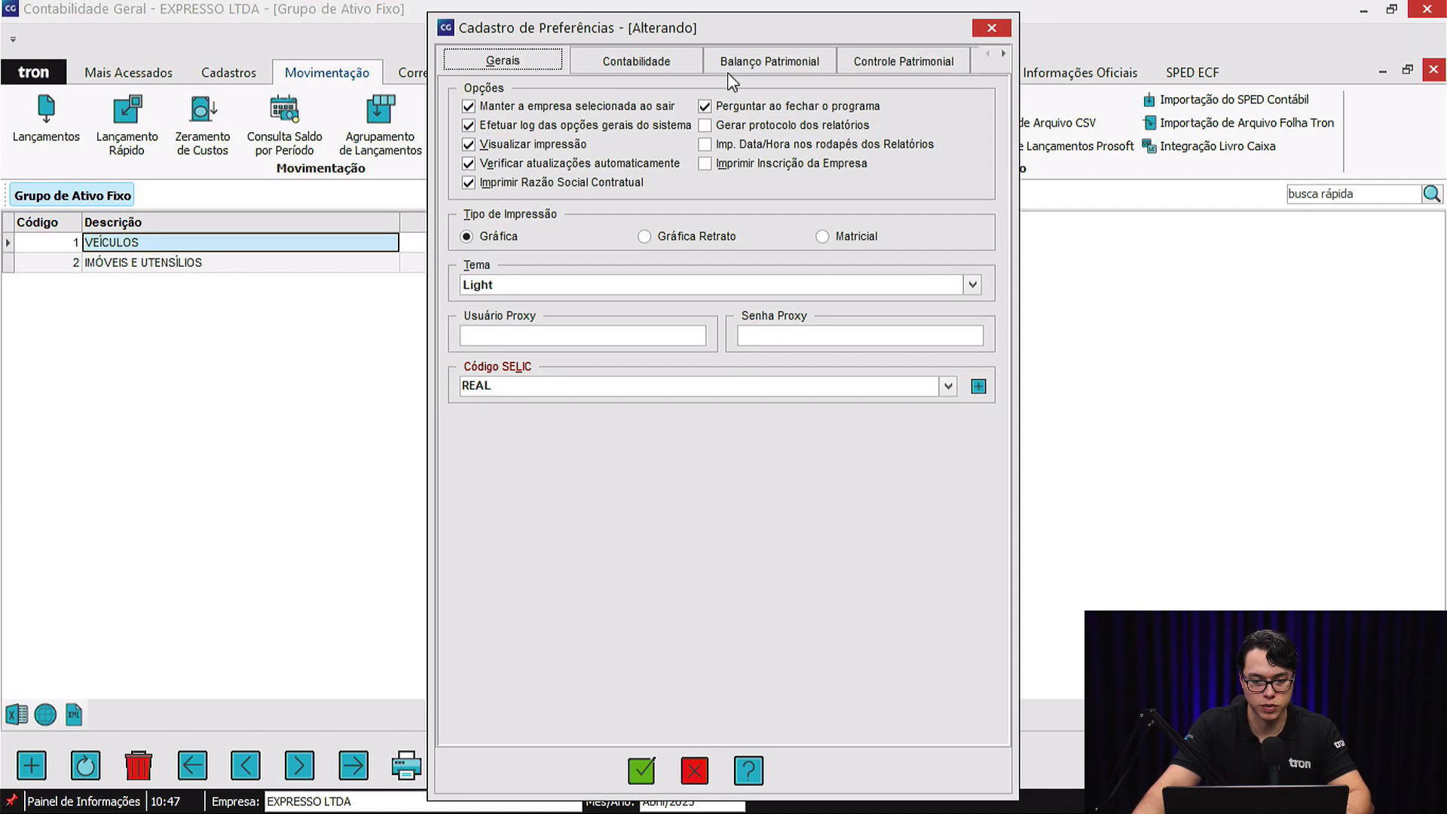
pyautogui.click(901, 62)
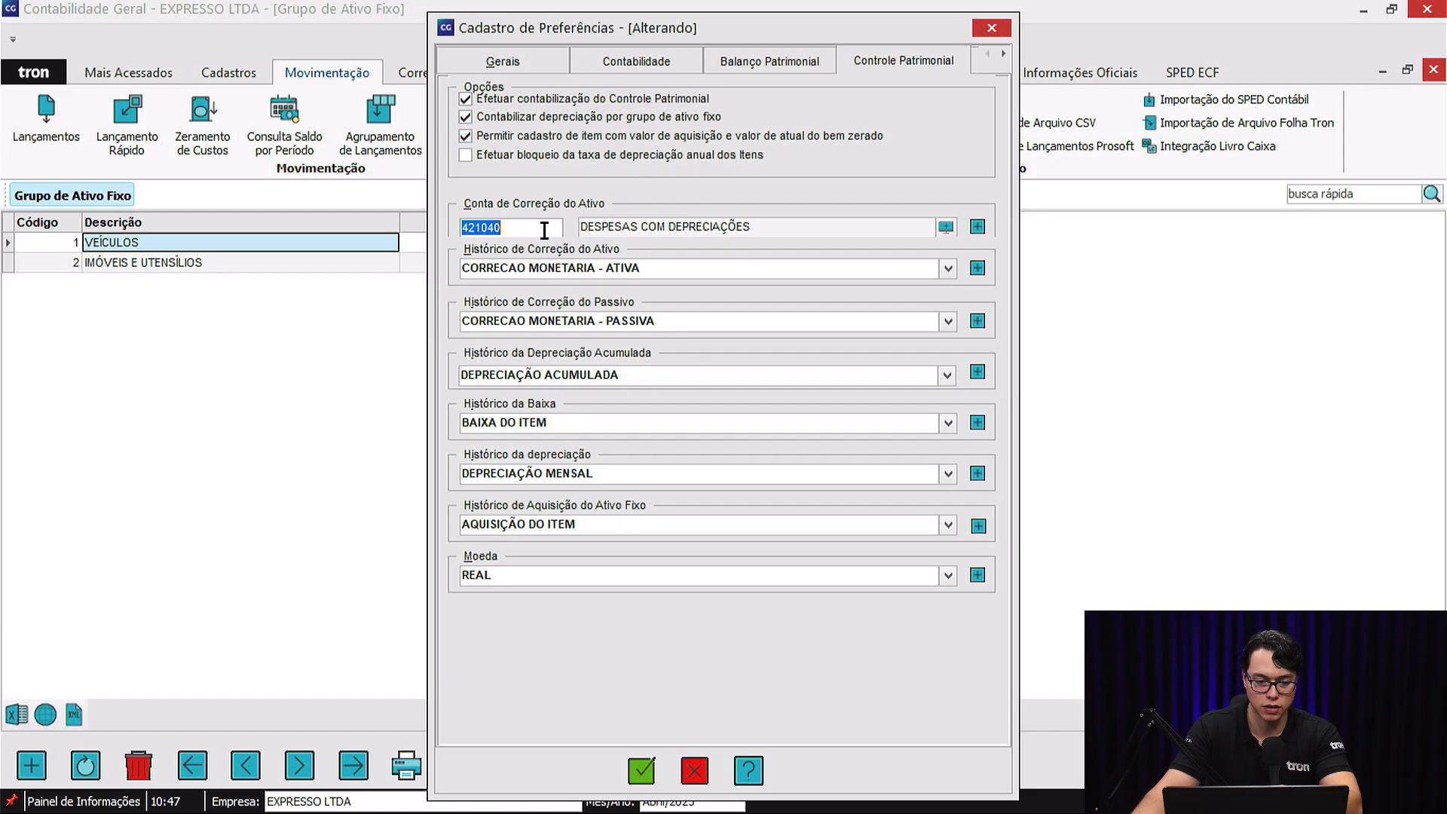
pyautogui.click(635, 269)
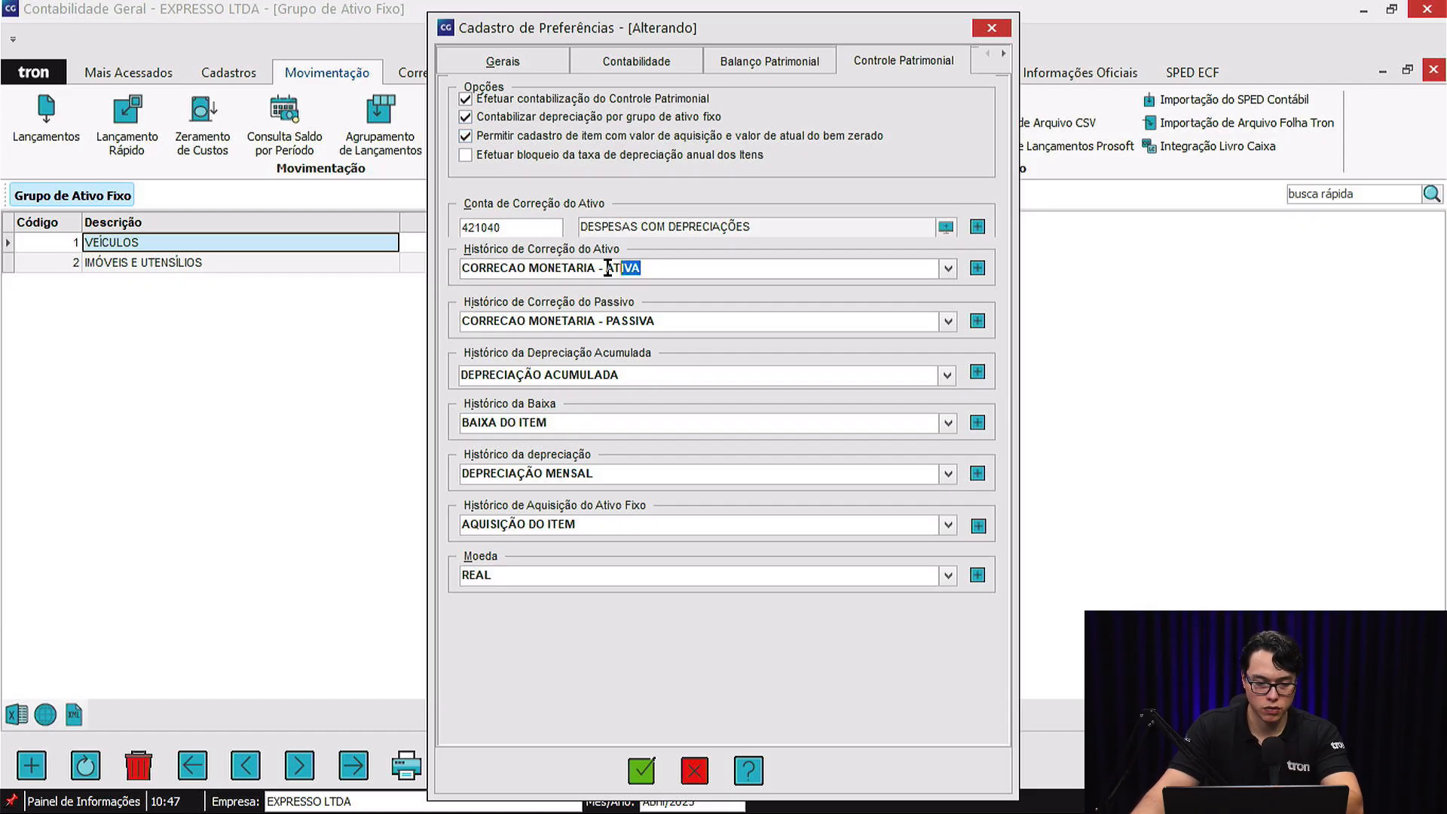
pyautogui.click(676, 314)
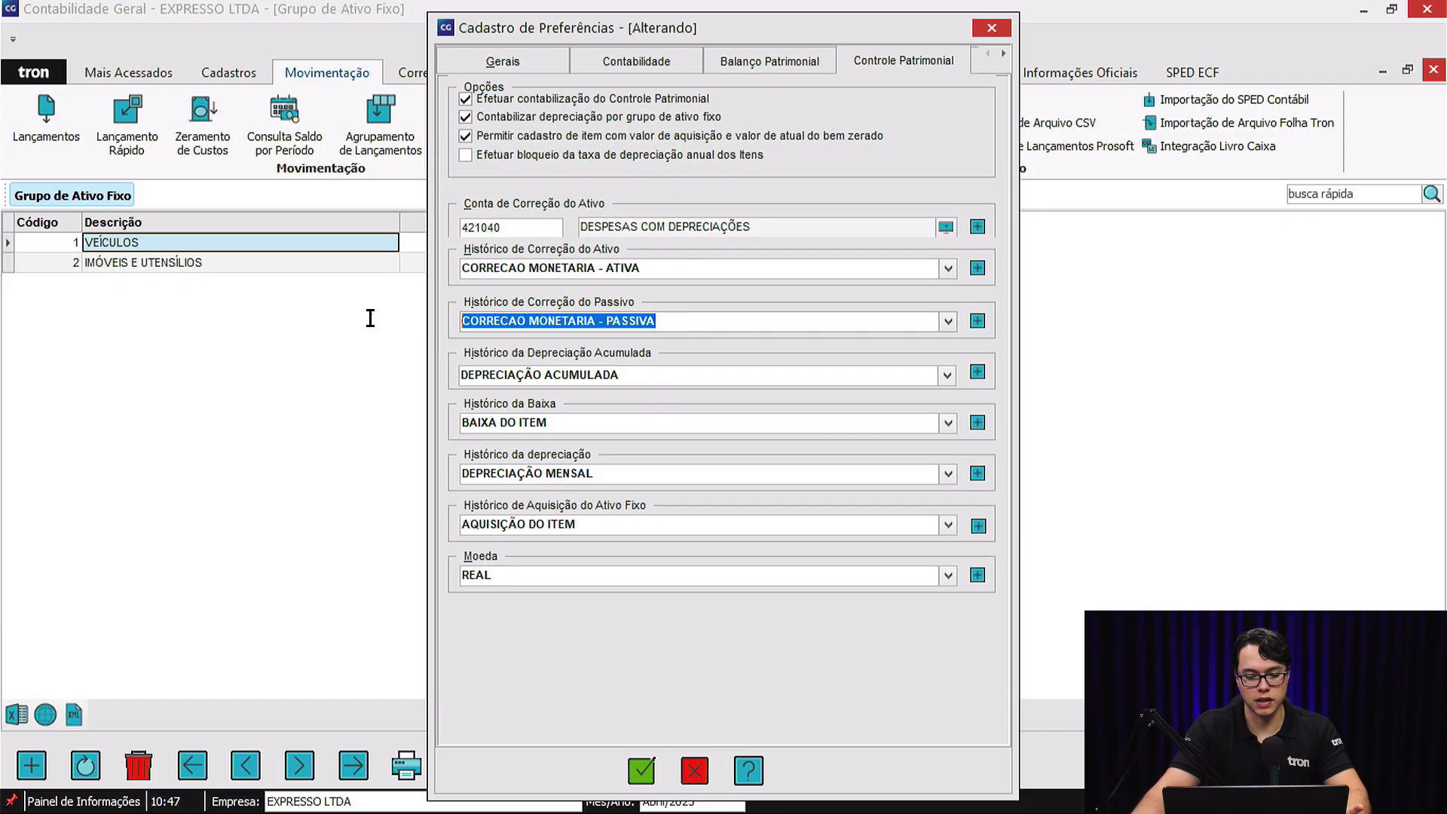
pyautogui.click(615, 376)
pyautogui.click(581, 423)
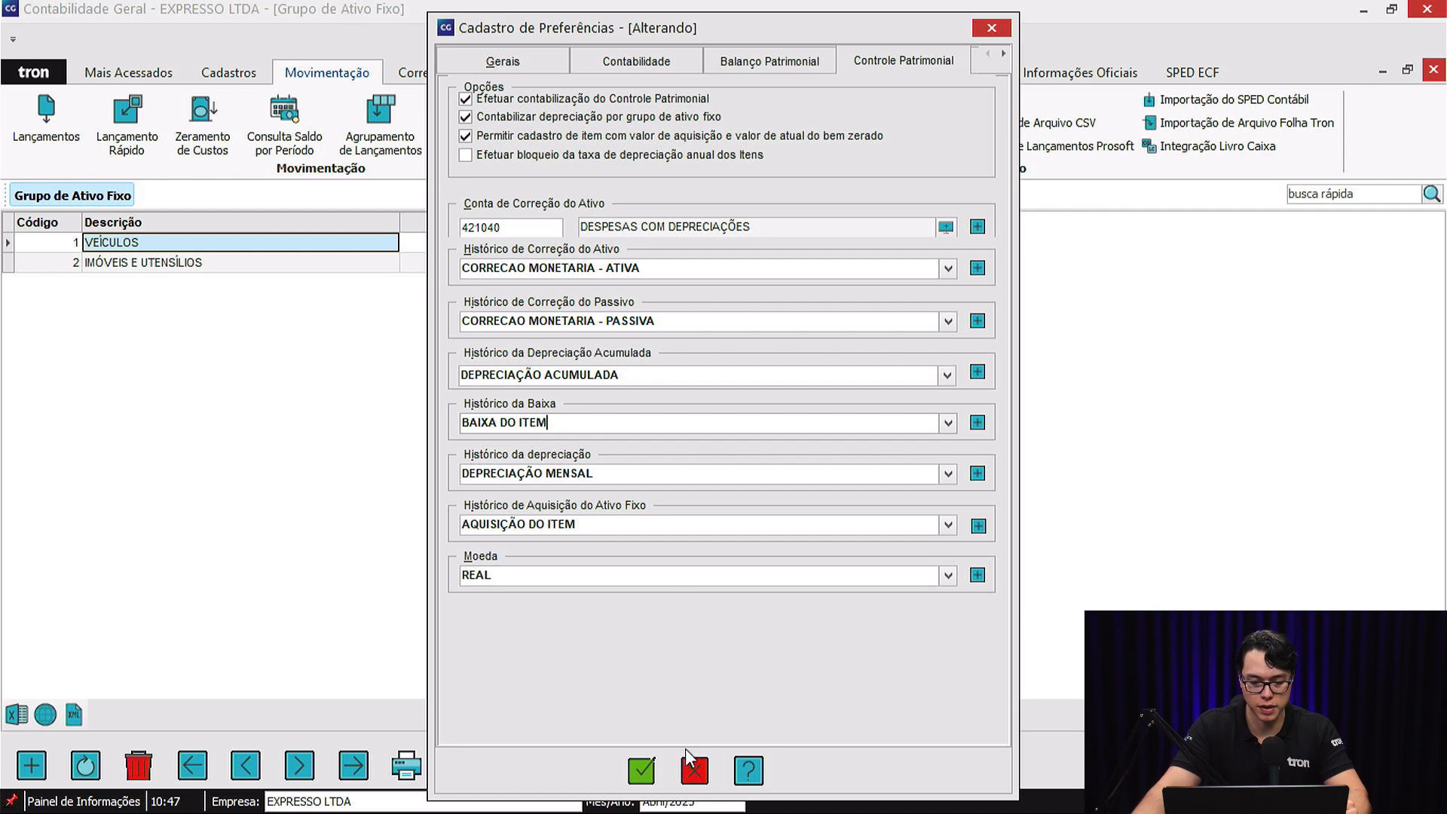
pyautogui.click(996, 29)
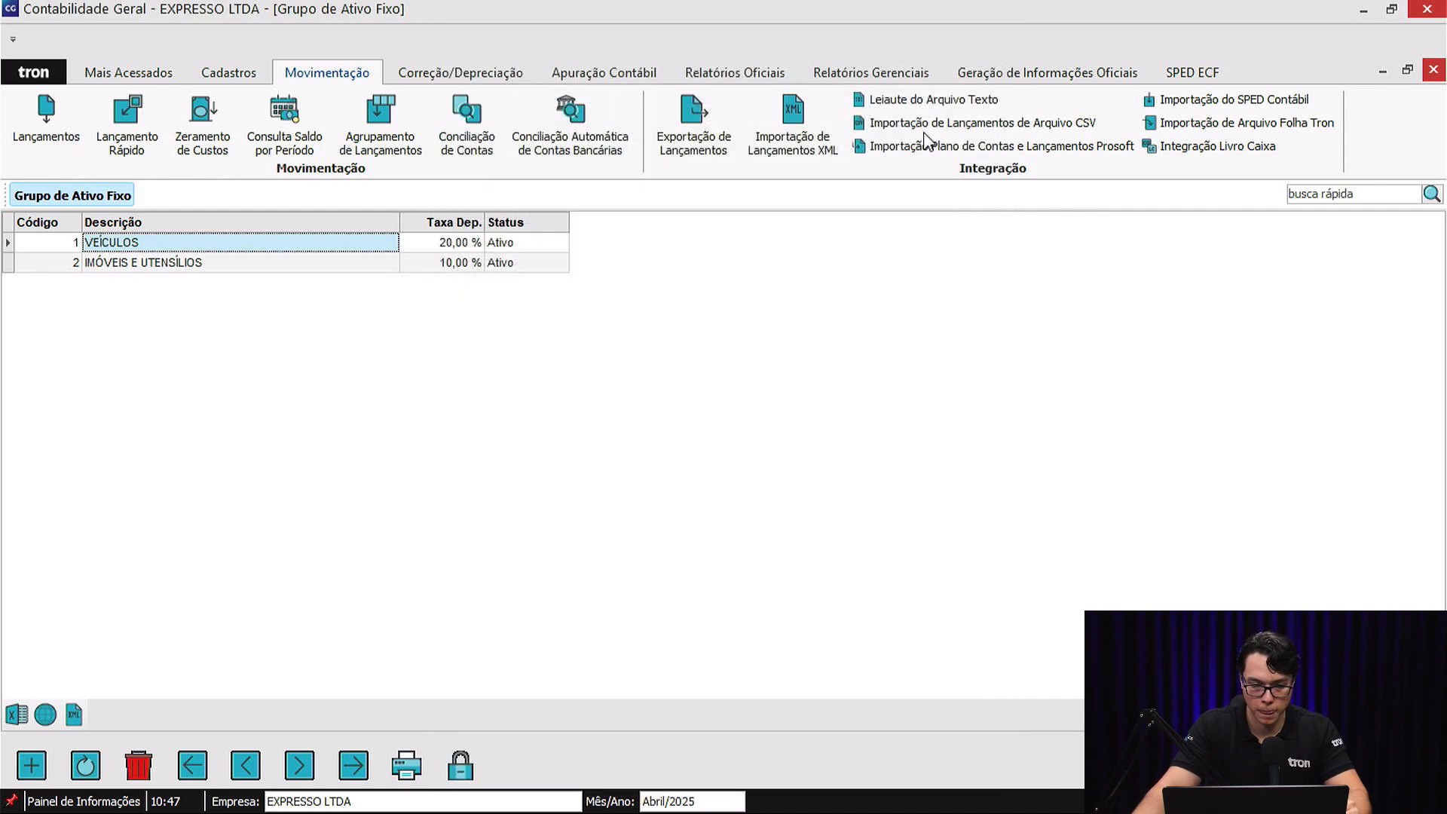
# Examine the VEÍCULOS fixed-asset group's depreciation rate and its asset, depreciation and depreciation expense accounts, leaving the record unedited.
pyautogui.click(488, 77)
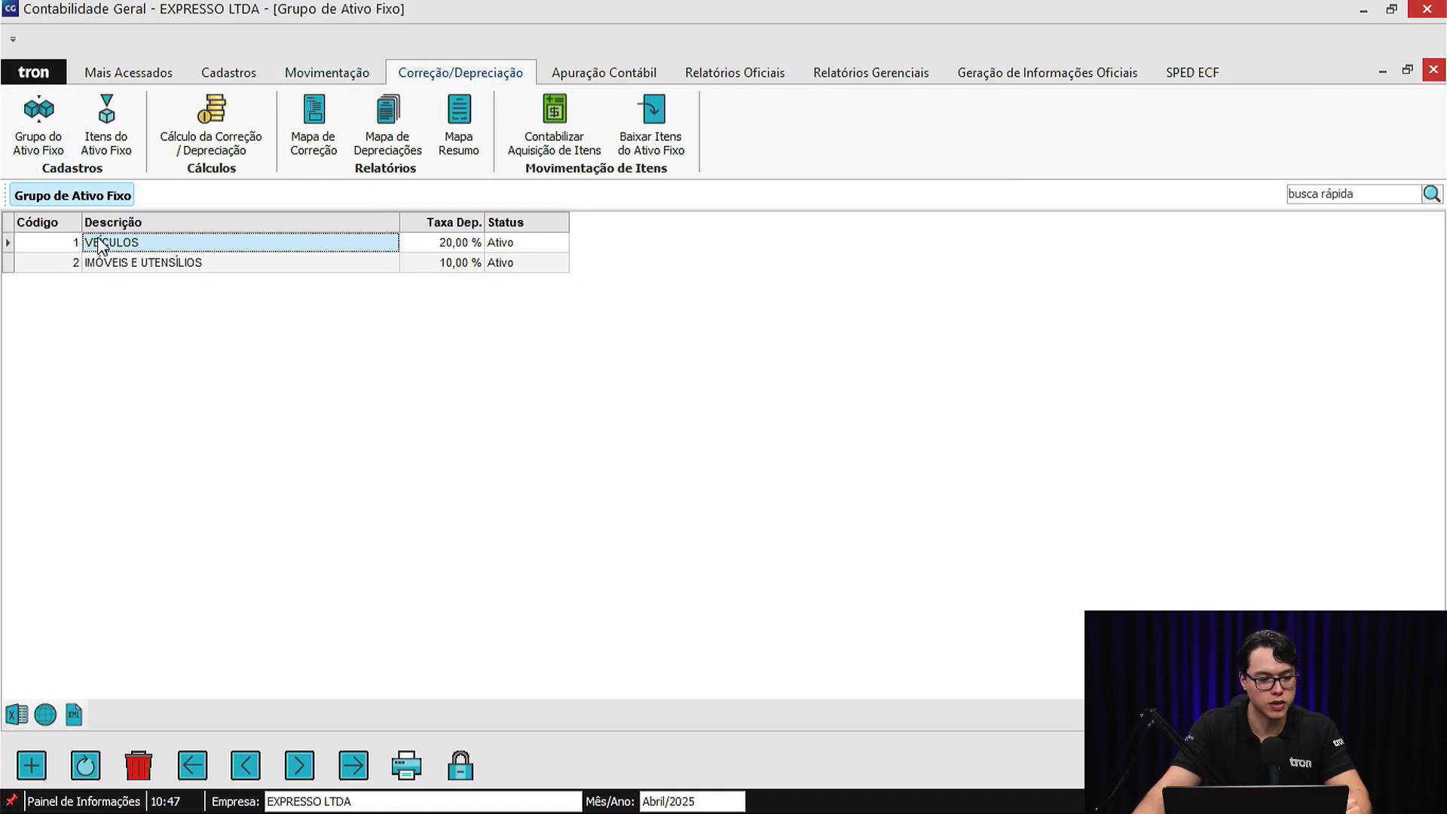
pyautogui.click(130, 264)
pyautogui.click(133, 248)
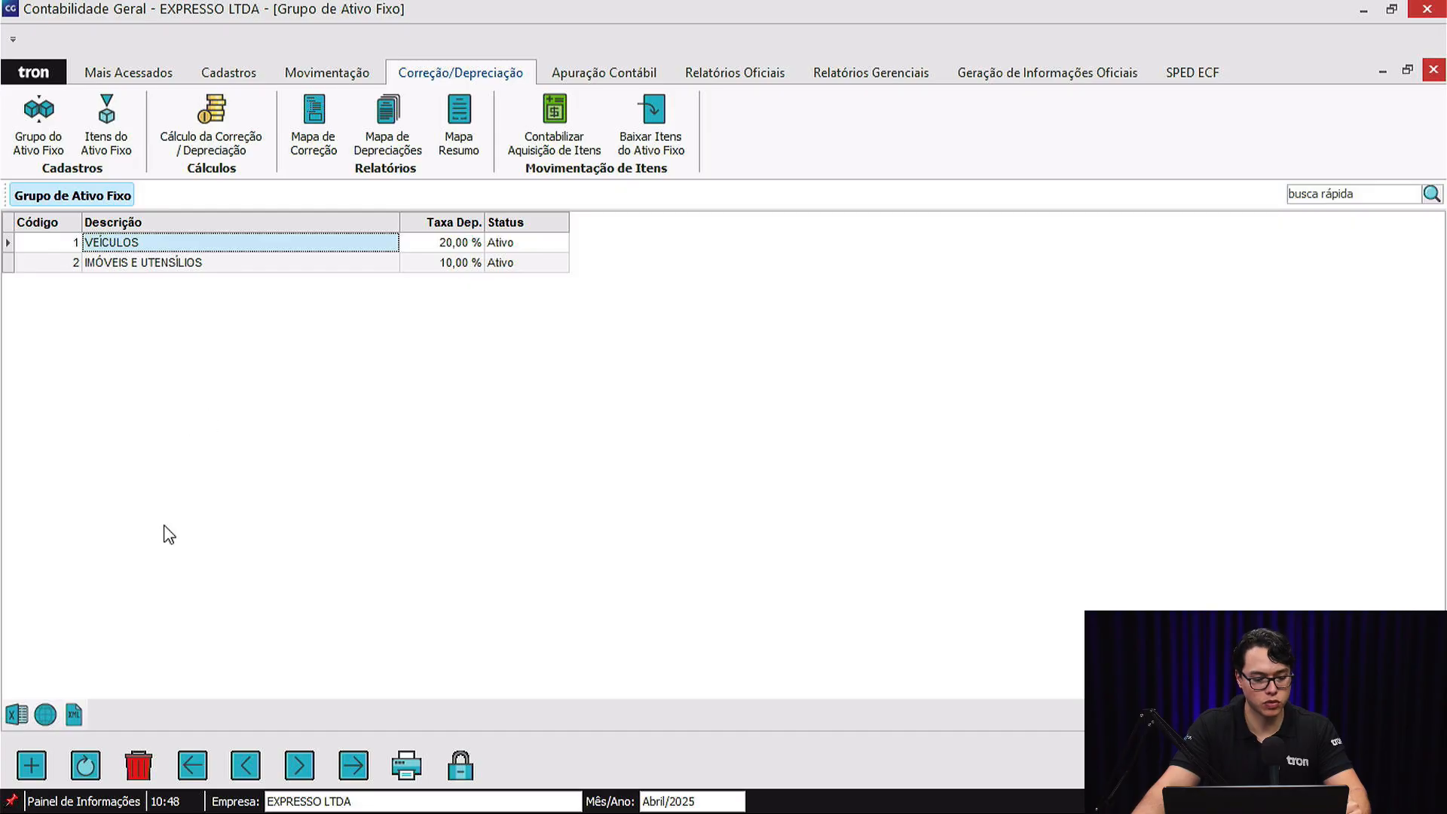
pyautogui.click(87, 769)
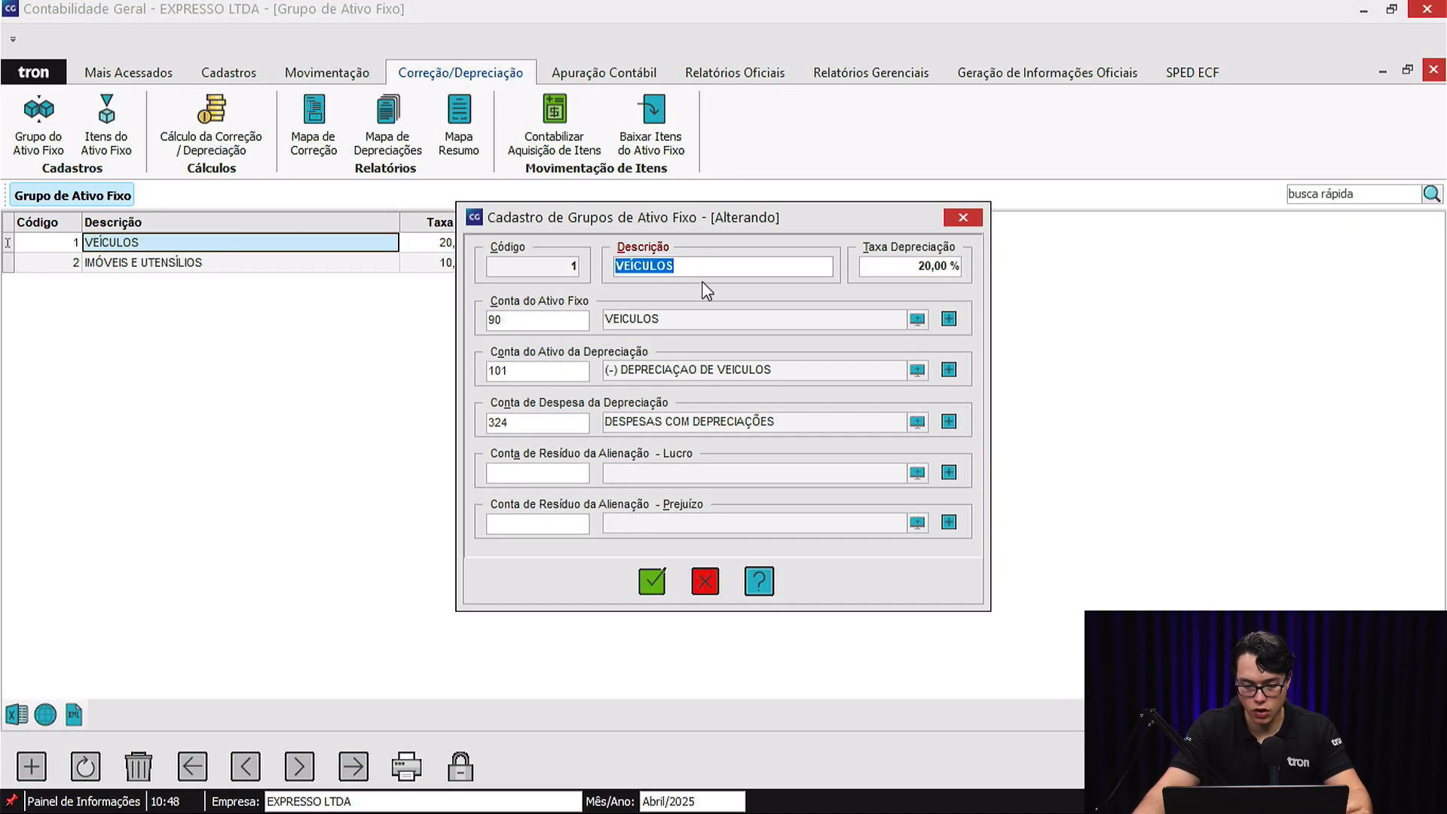
pyautogui.click(905, 266)
pyautogui.doubleClick(905, 265)
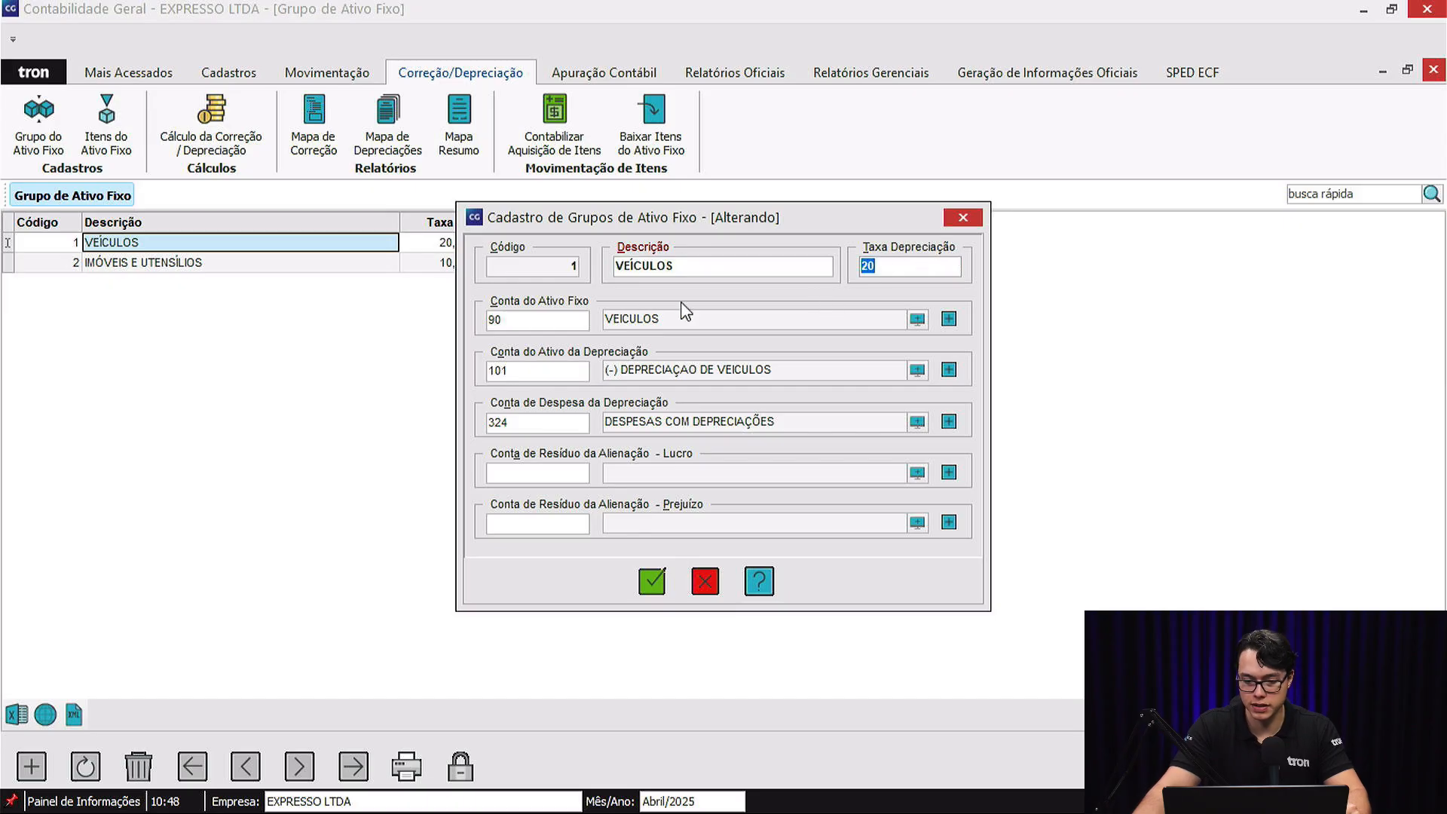
pyautogui.click(533, 319)
pyautogui.click(547, 369)
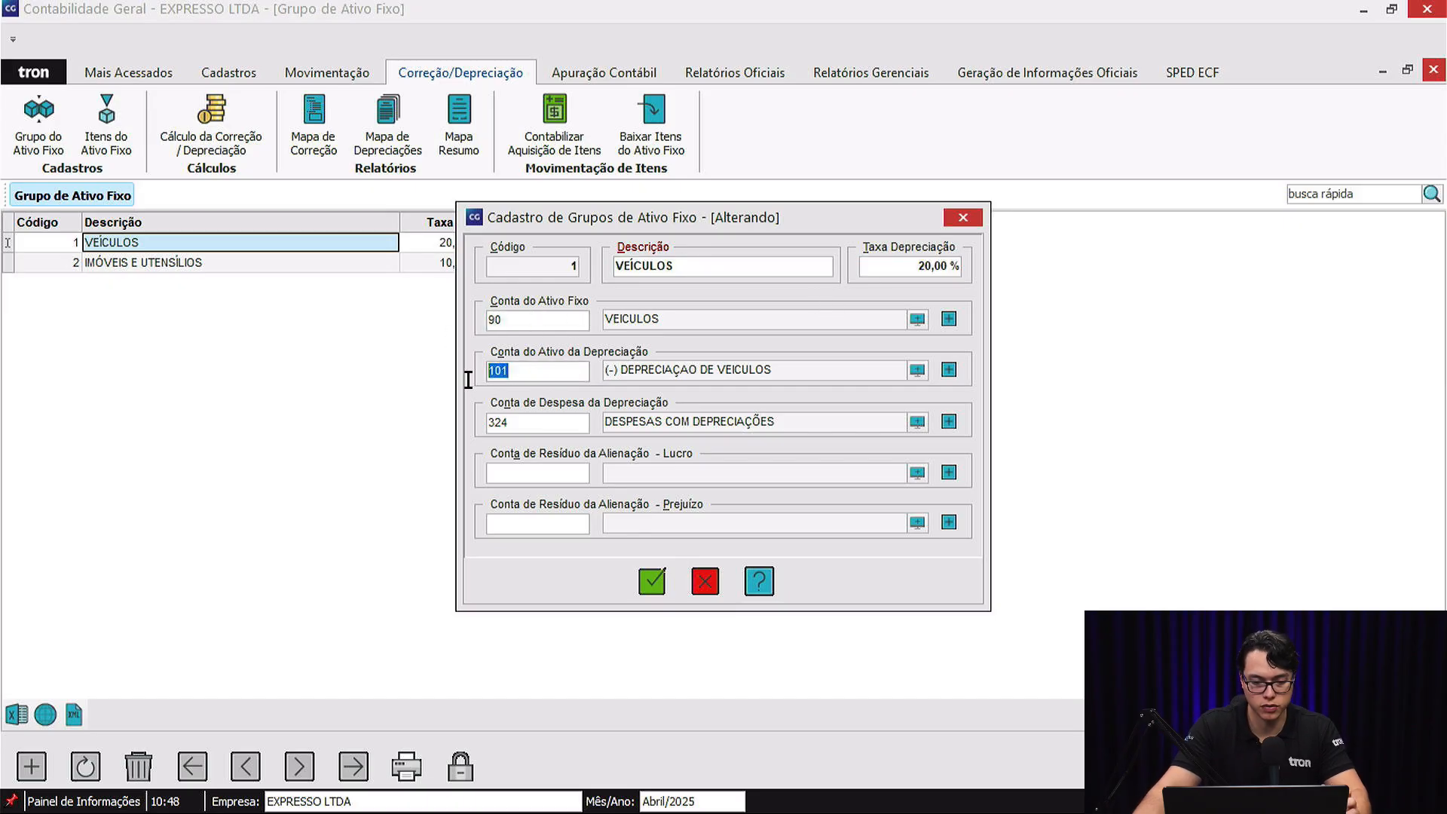
pyautogui.click(532, 421)
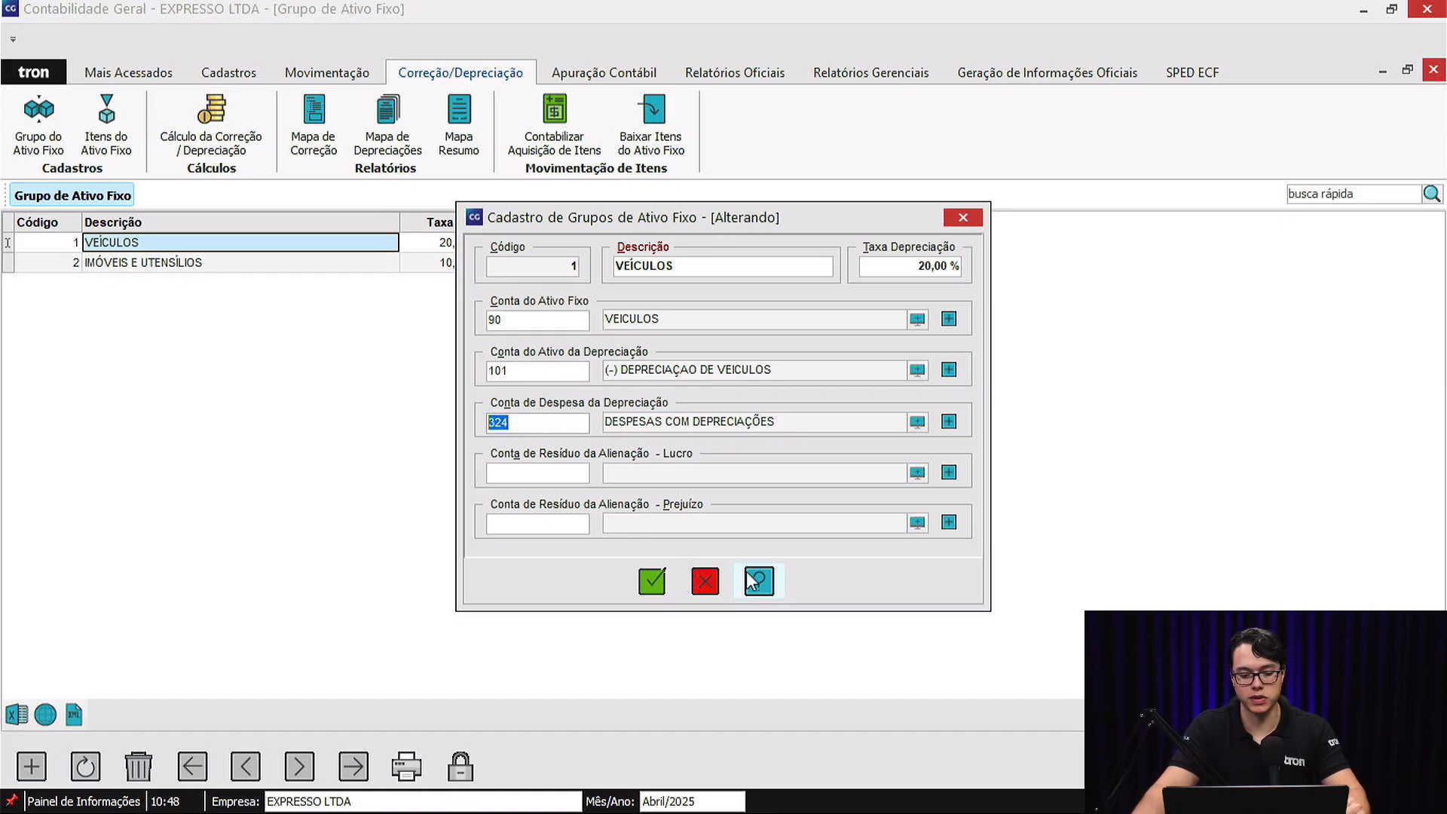
pyautogui.click(714, 582)
# Examine the IMÓVEIS E UTENSÍLIOS group's description, depreciation rate and linked accounts, leaving the record unedited.
pyautogui.click(352, 264)
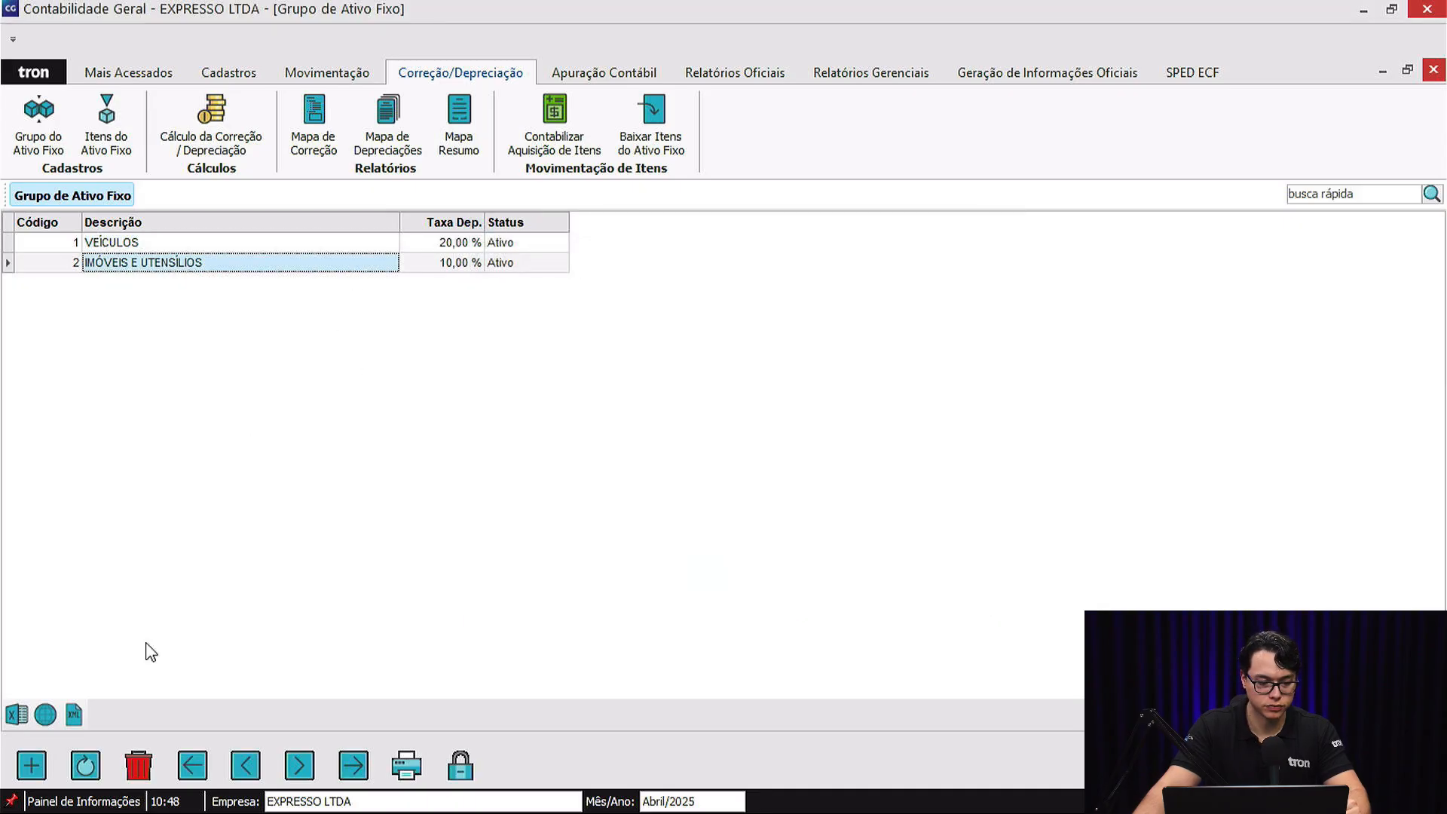
pyautogui.click(85, 765)
pyautogui.click(725, 268)
pyautogui.moveTo(725, 267); pyautogui.dragTo(611, 269)
pyautogui.moveTo(911, 267); pyautogui.dragTo(808, 273)
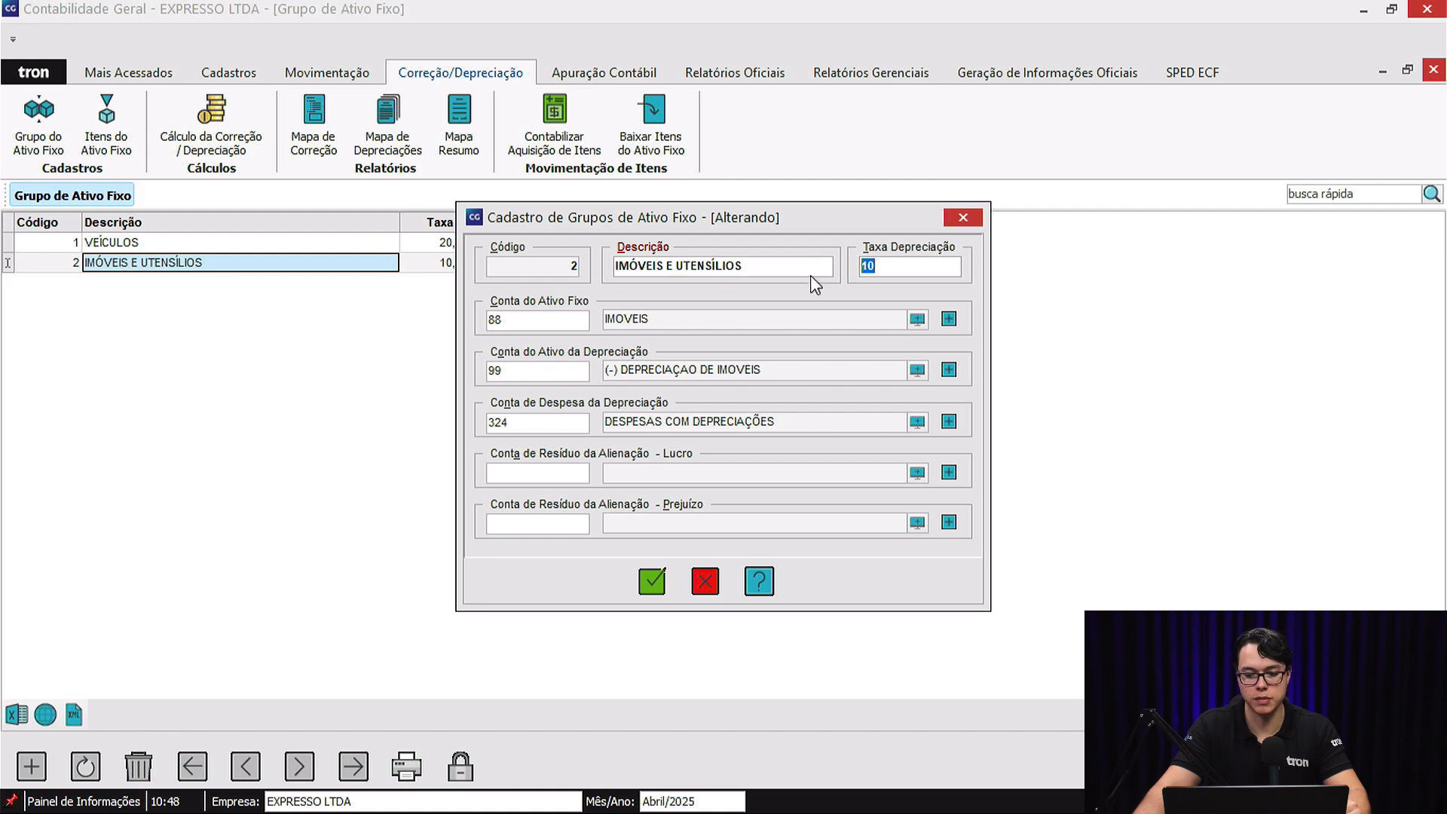
pyautogui.click(532, 317)
pyautogui.moveTo(507, 370); pyautogui.dragTo(490, 374)
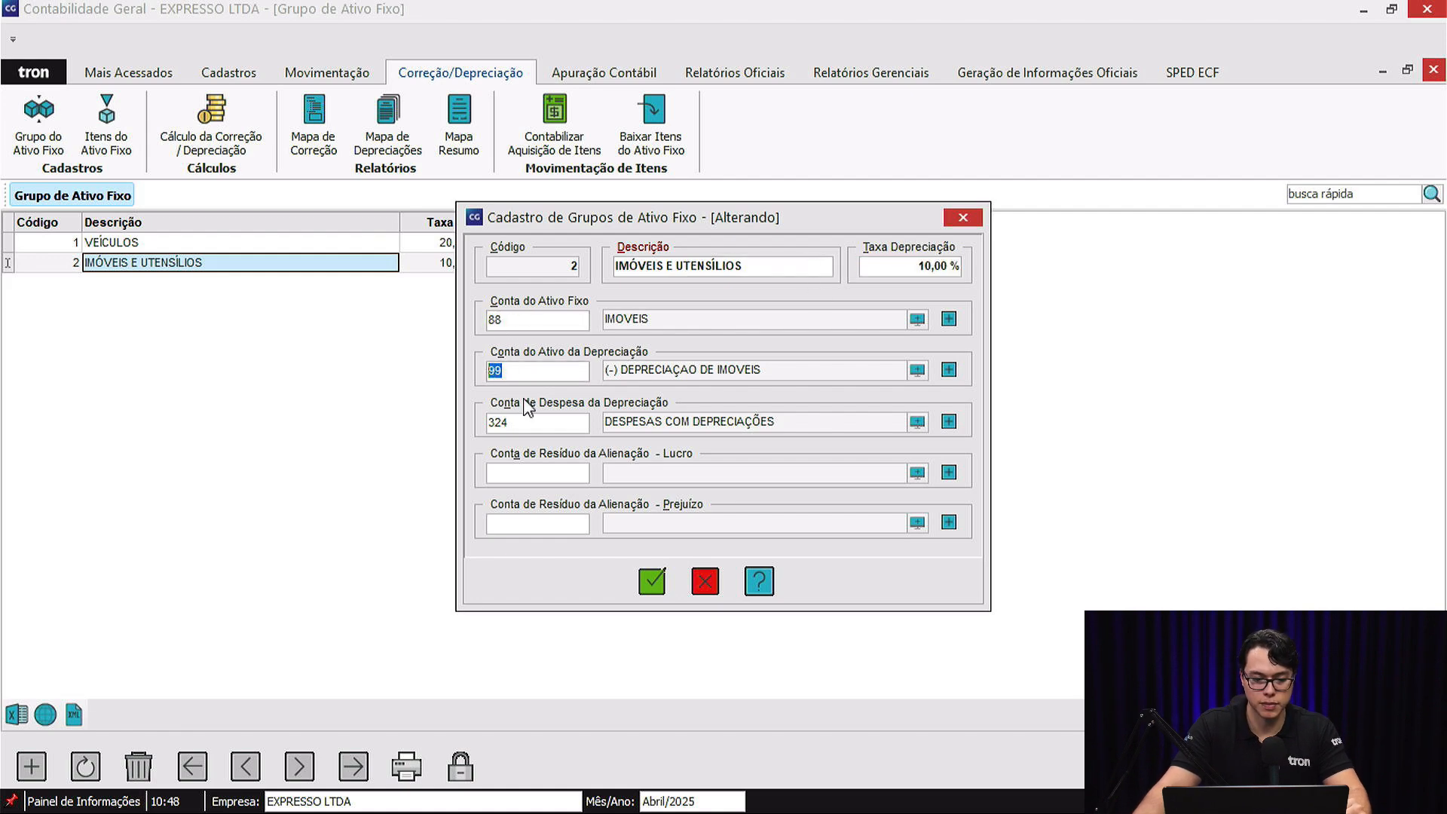
pyautogui.click(695, 588)
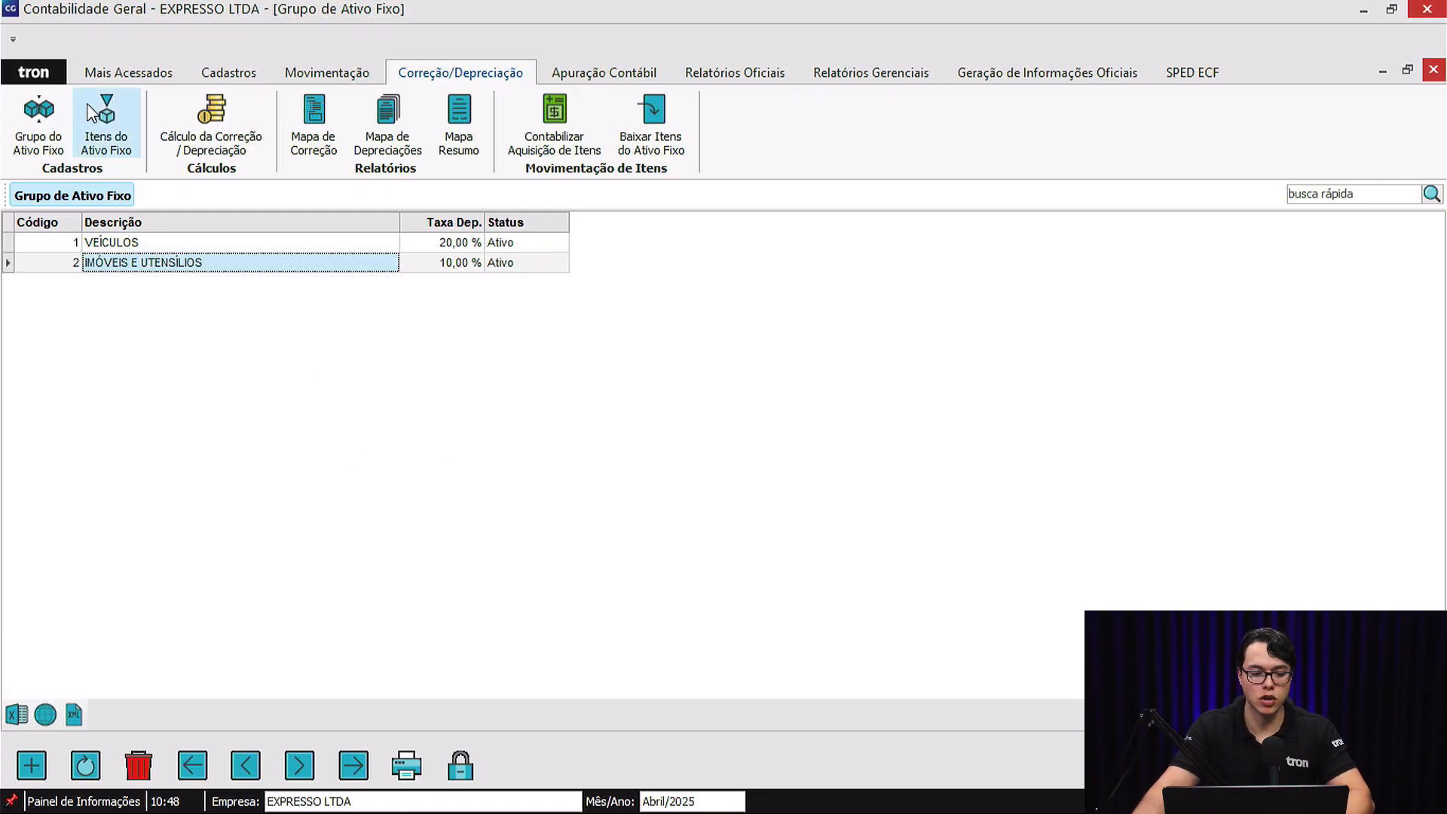
# Open the CIVIC TURING item among the fixed-asset items and check its asset control number, group and description fields.
pyautogui.click(110, 113)
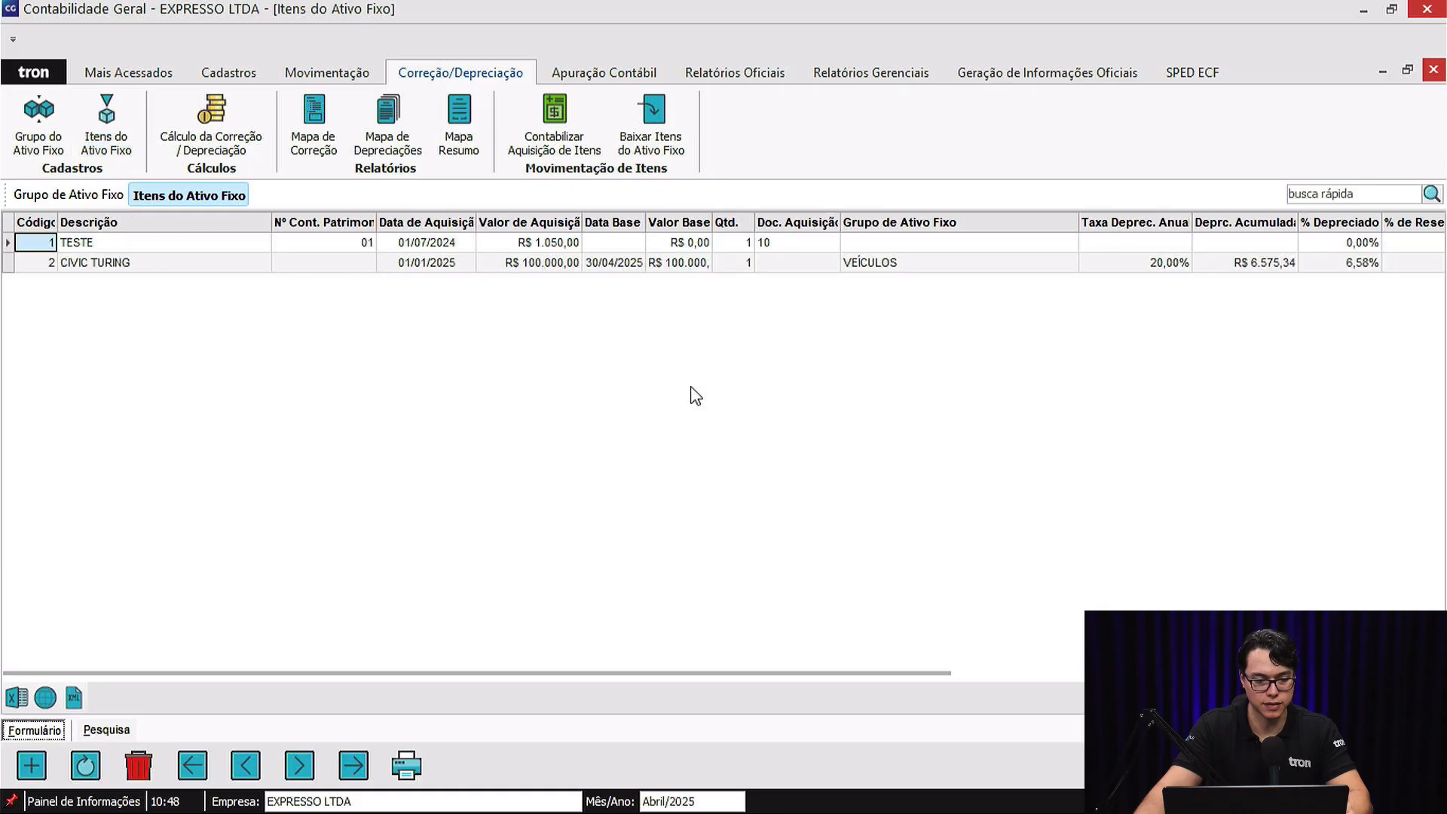
pyautogui.click(137, 263)
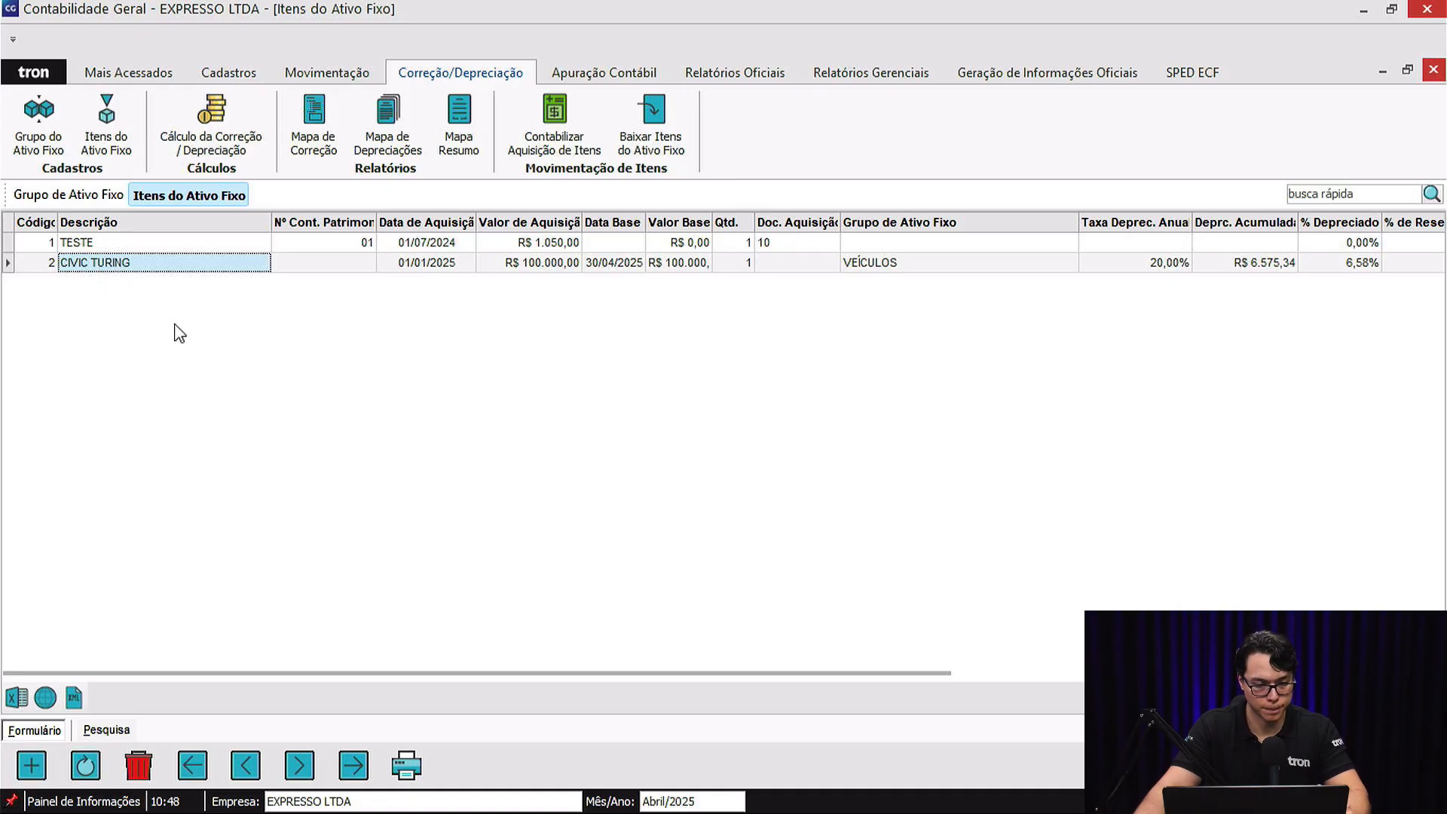
pyautogui.click(86, 767)
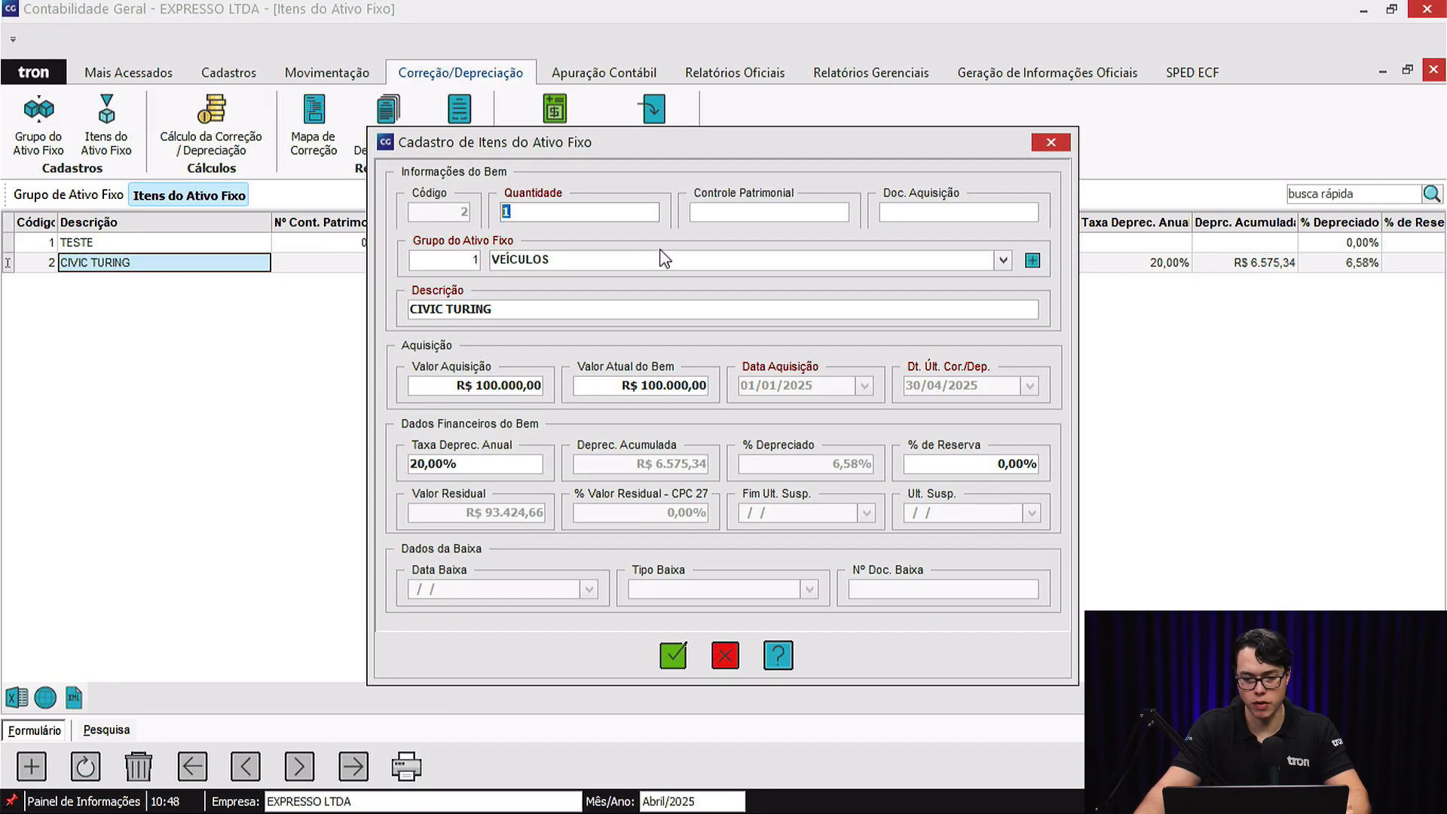
pyautogui.click(749, 214)
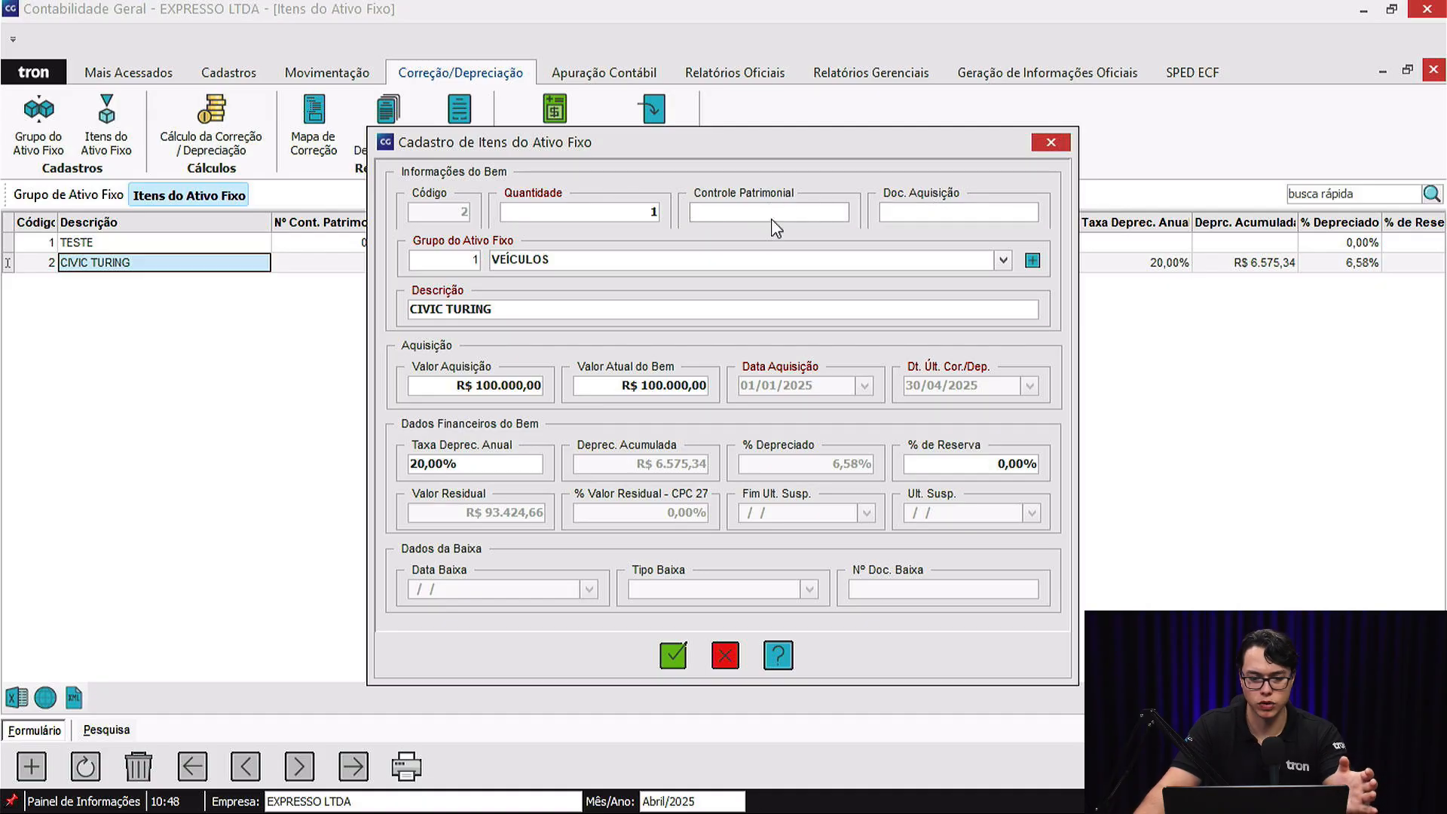
pyautogui.moveTo(601, 260); pyautogui.dragTo(454, 261)
pyautogui.click(534, 312)
pyautogui.moveTo(500, 309); pyautogui.dragTo(412, 306)
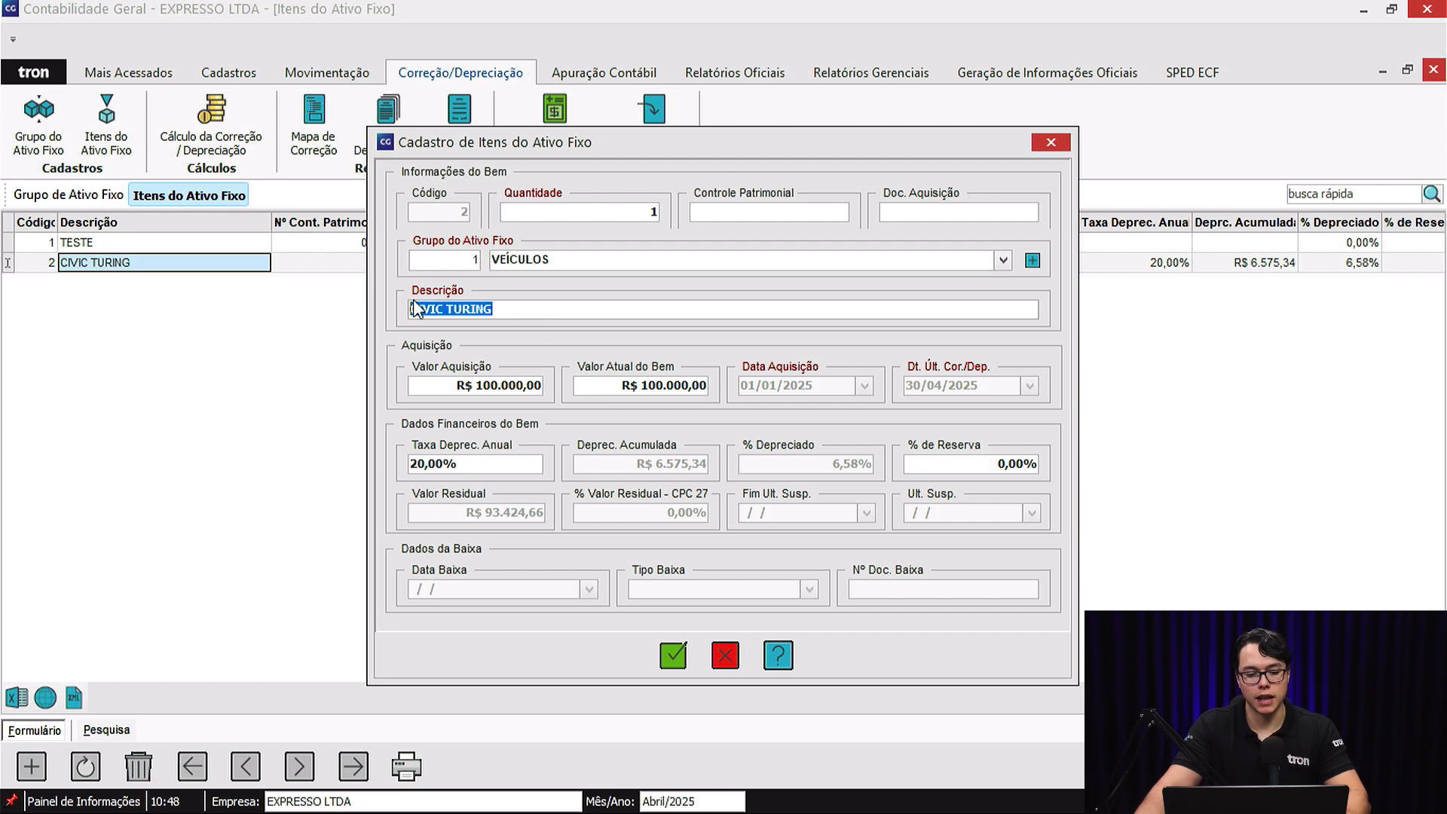
# Check the CIVIC TURING item's acquisition value, current value and annual depreciation rate, and exit the record without saving.
pyautogui.click(446, 384)
pyautogui.moveTo(477, 386); pyautogui.dragTo(383, 393)
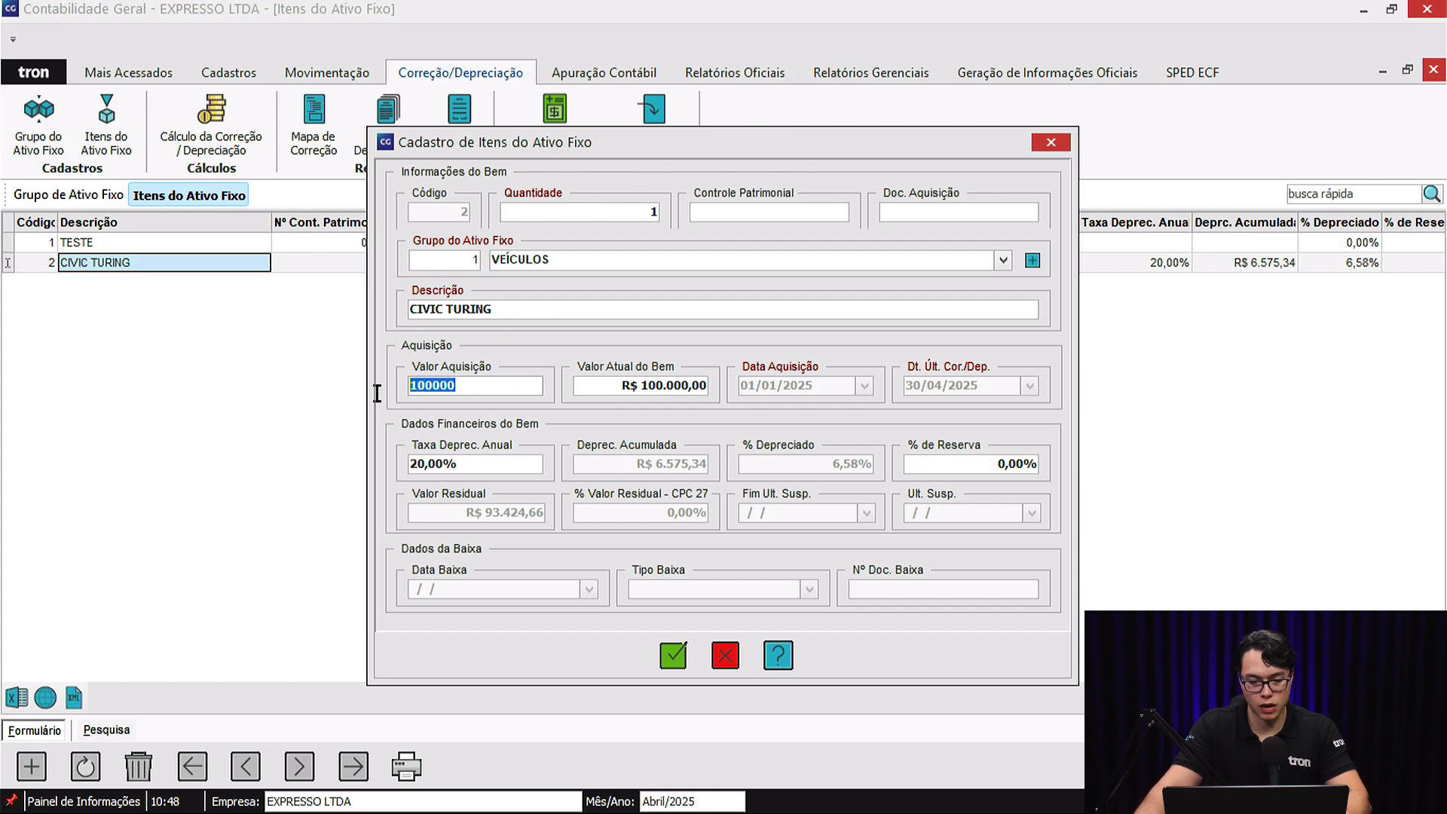
pyautogui.click(607, 391)
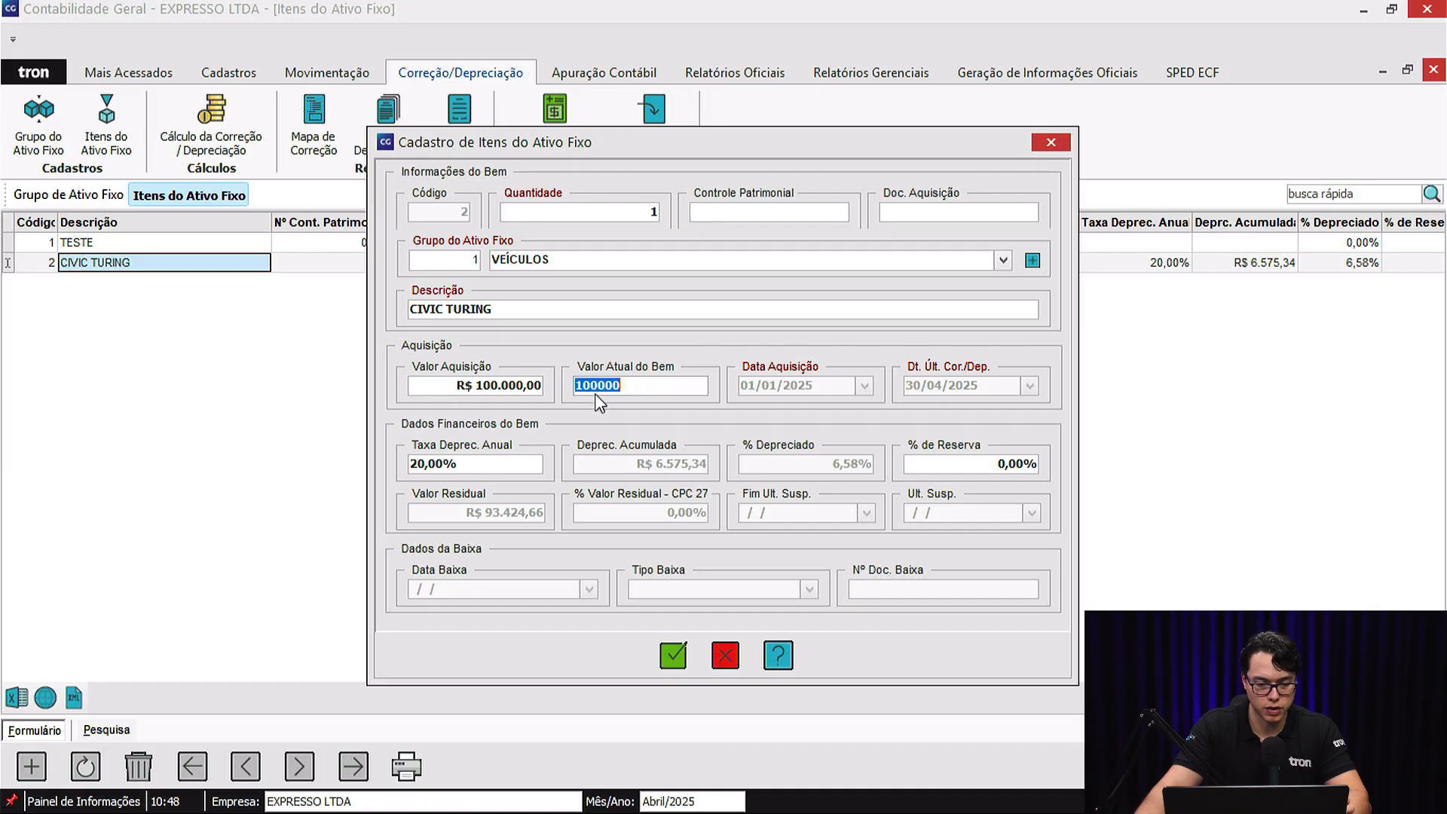
pyautogui.click(653, 384)
pyautogui.moveTo(652, 384); pyautogui.dragTo(569, 385)
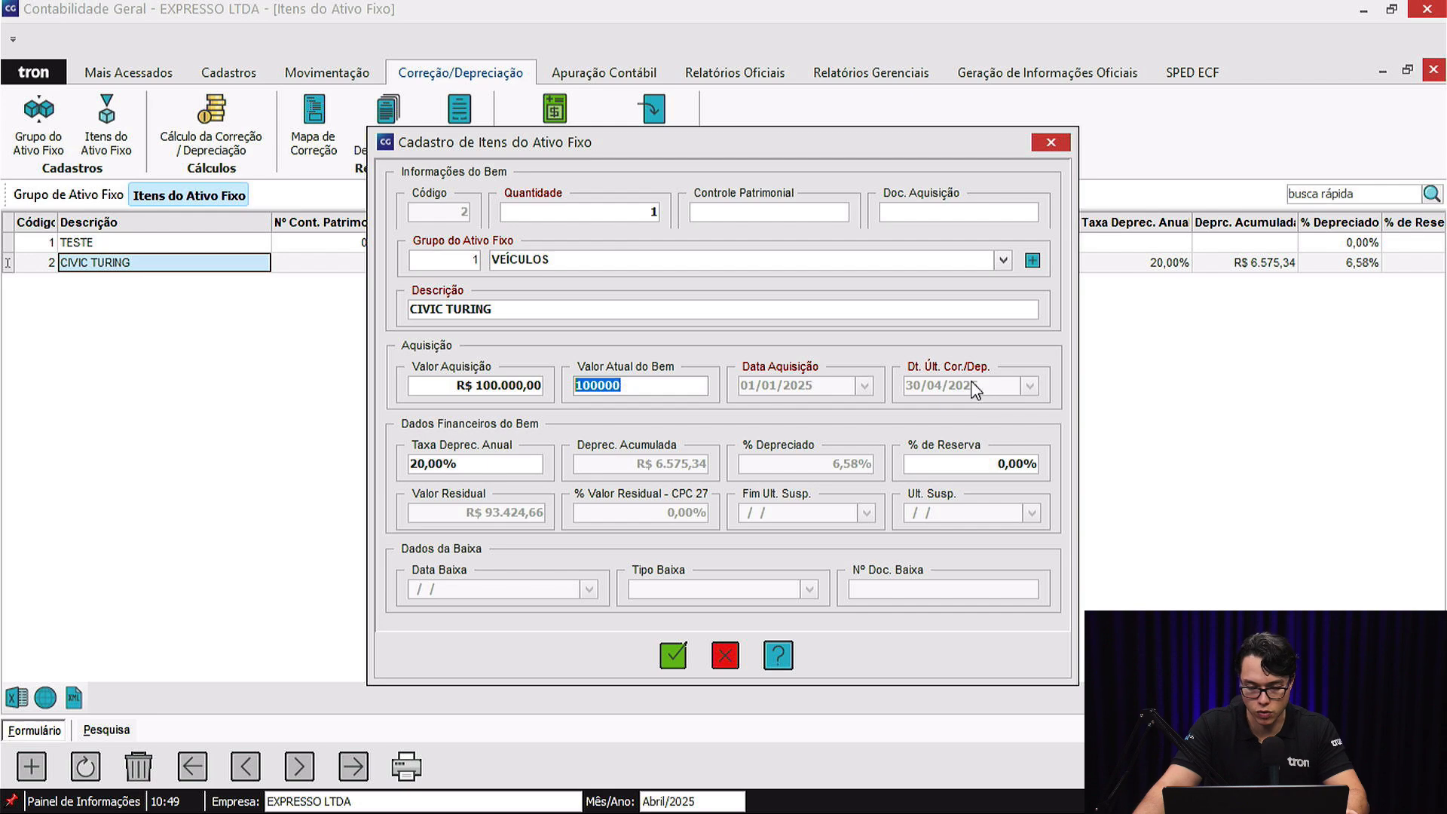
pyautogui.click(452, 467)
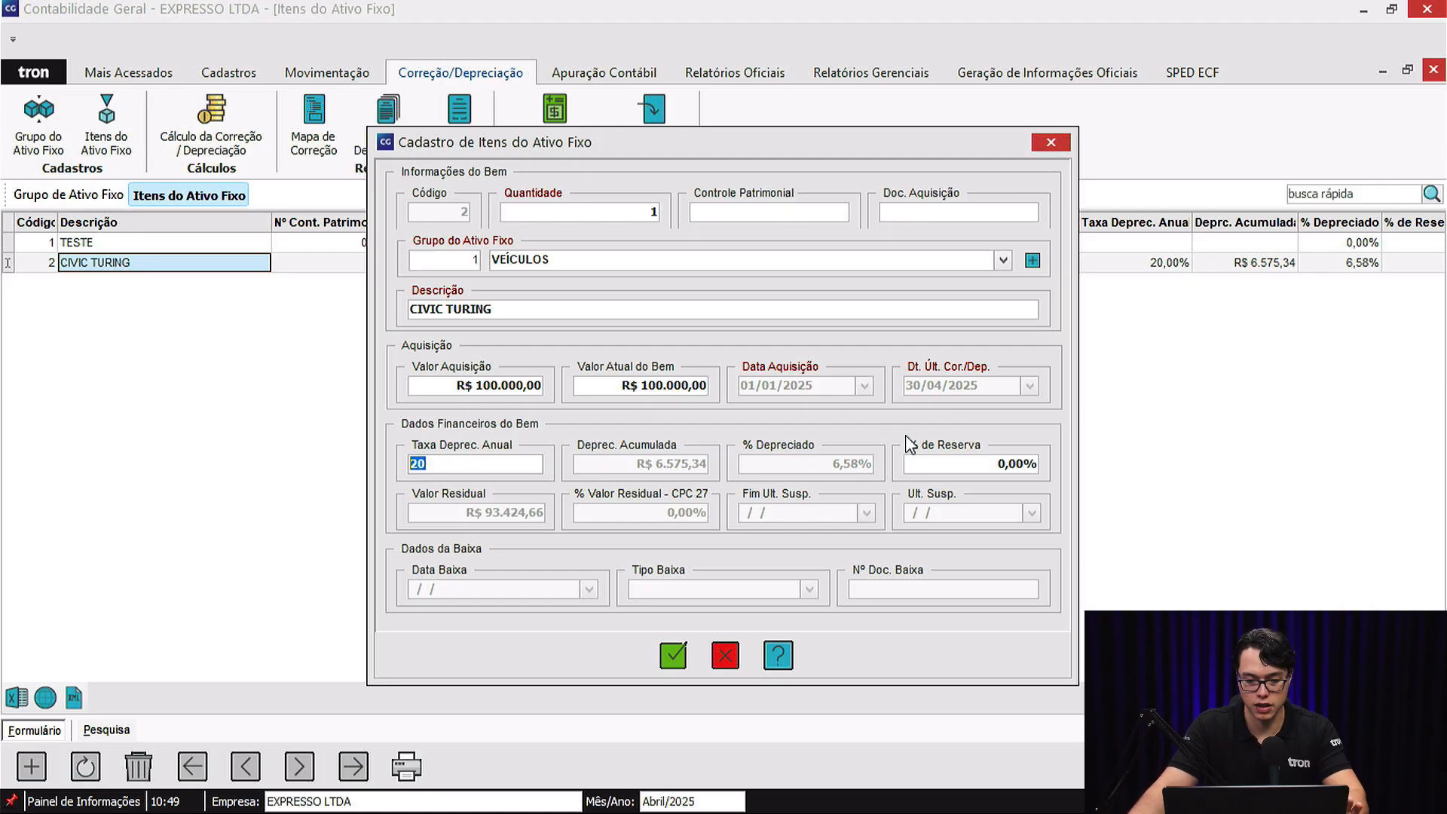
pyautogui.click(725, 654)
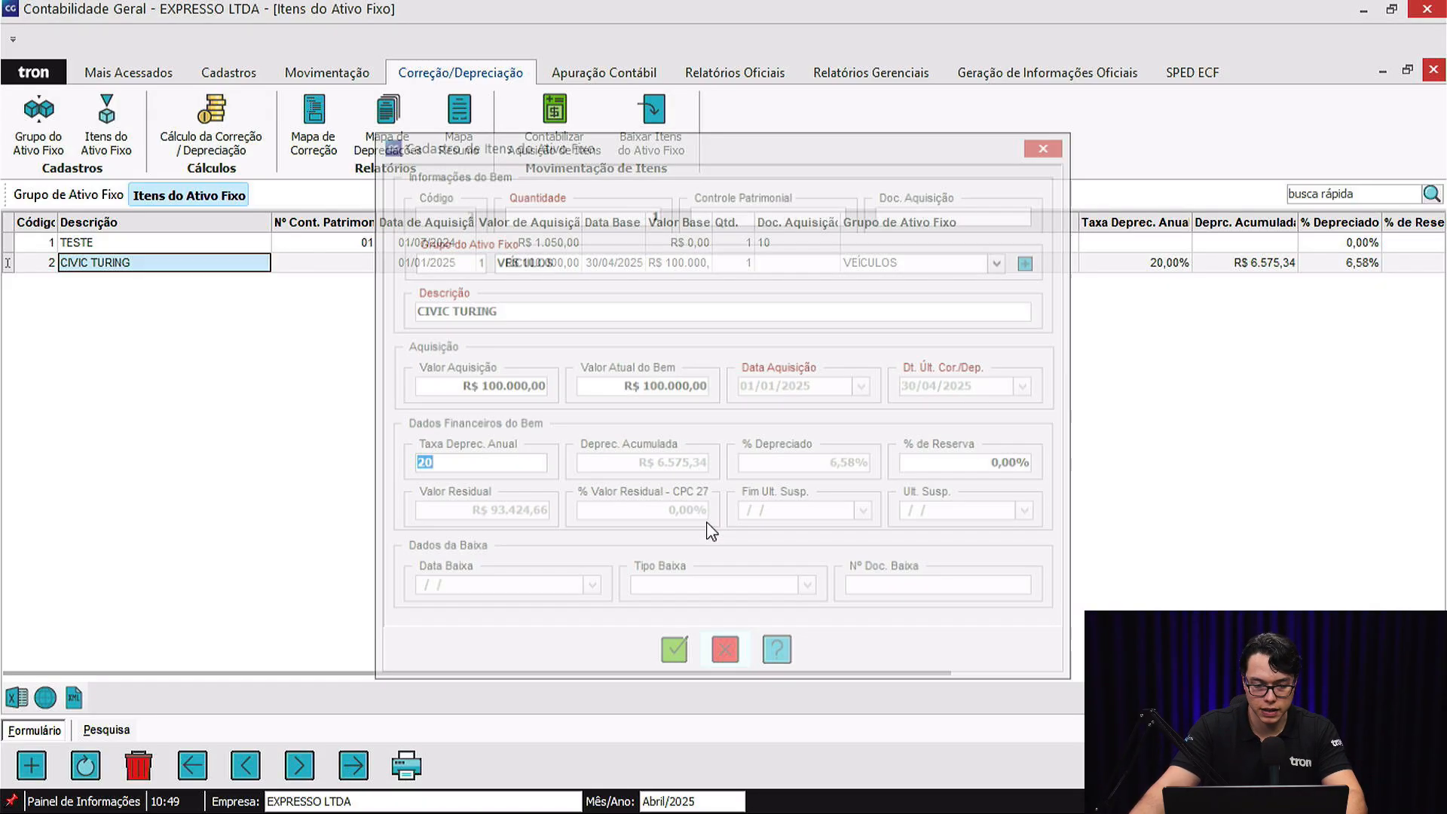
# Try to post the acquisition of the CIVIC TURING item to the accounts.
pyautogui.click(300, 263)
pyautogui.click(247, 264)
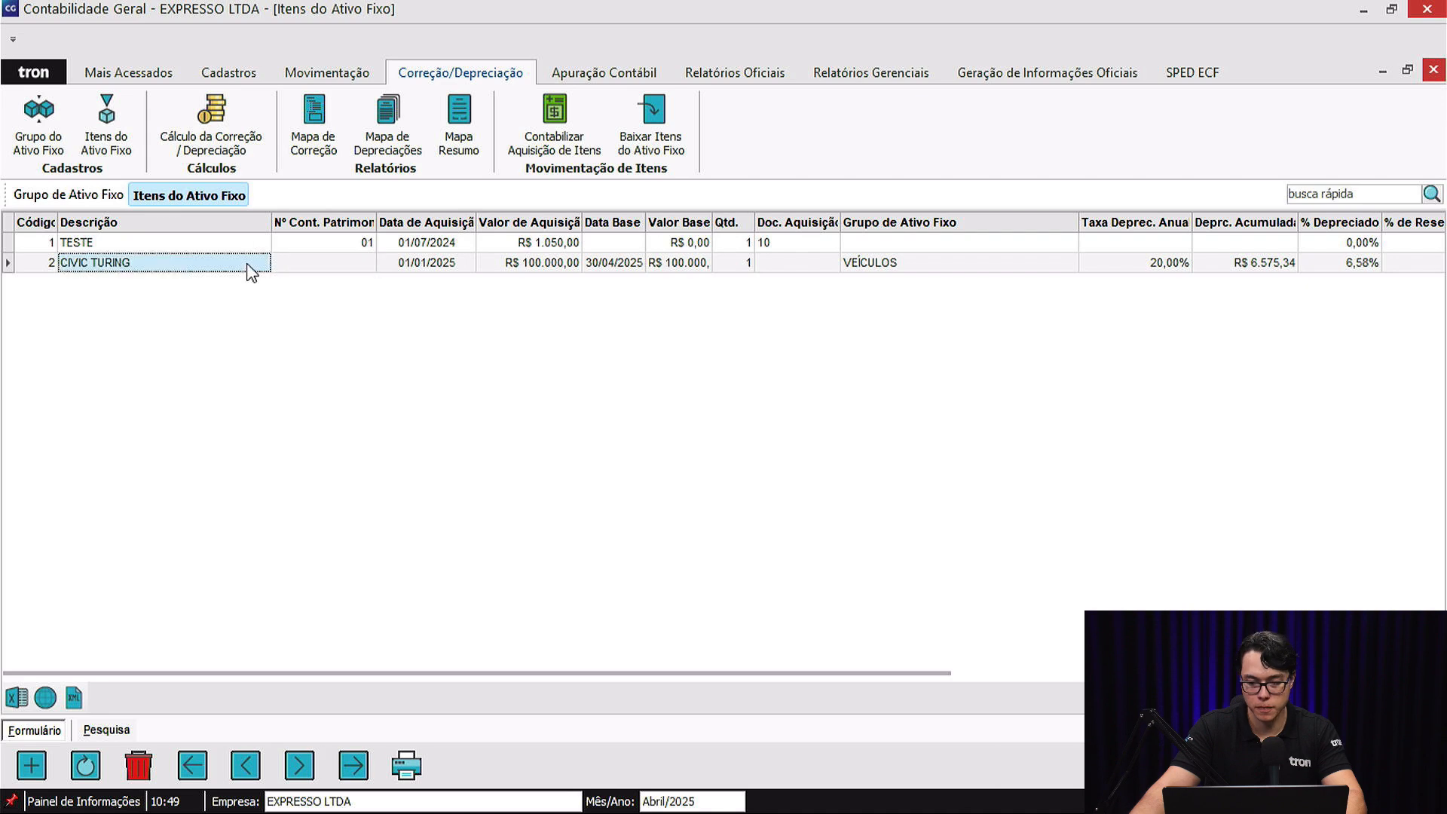
pyautogui.click(1420, 765)
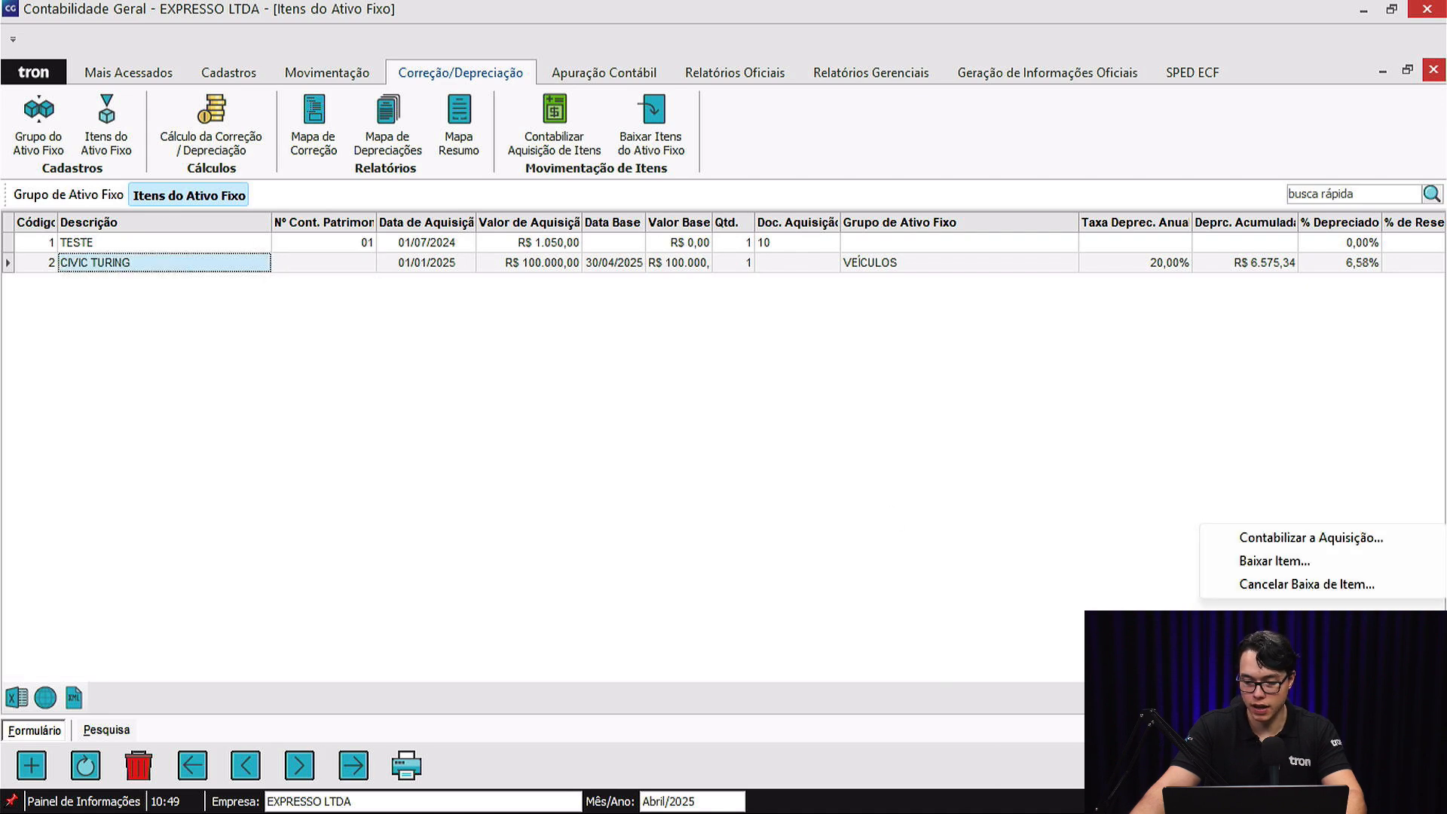
pyautogui.click(1306, 542)
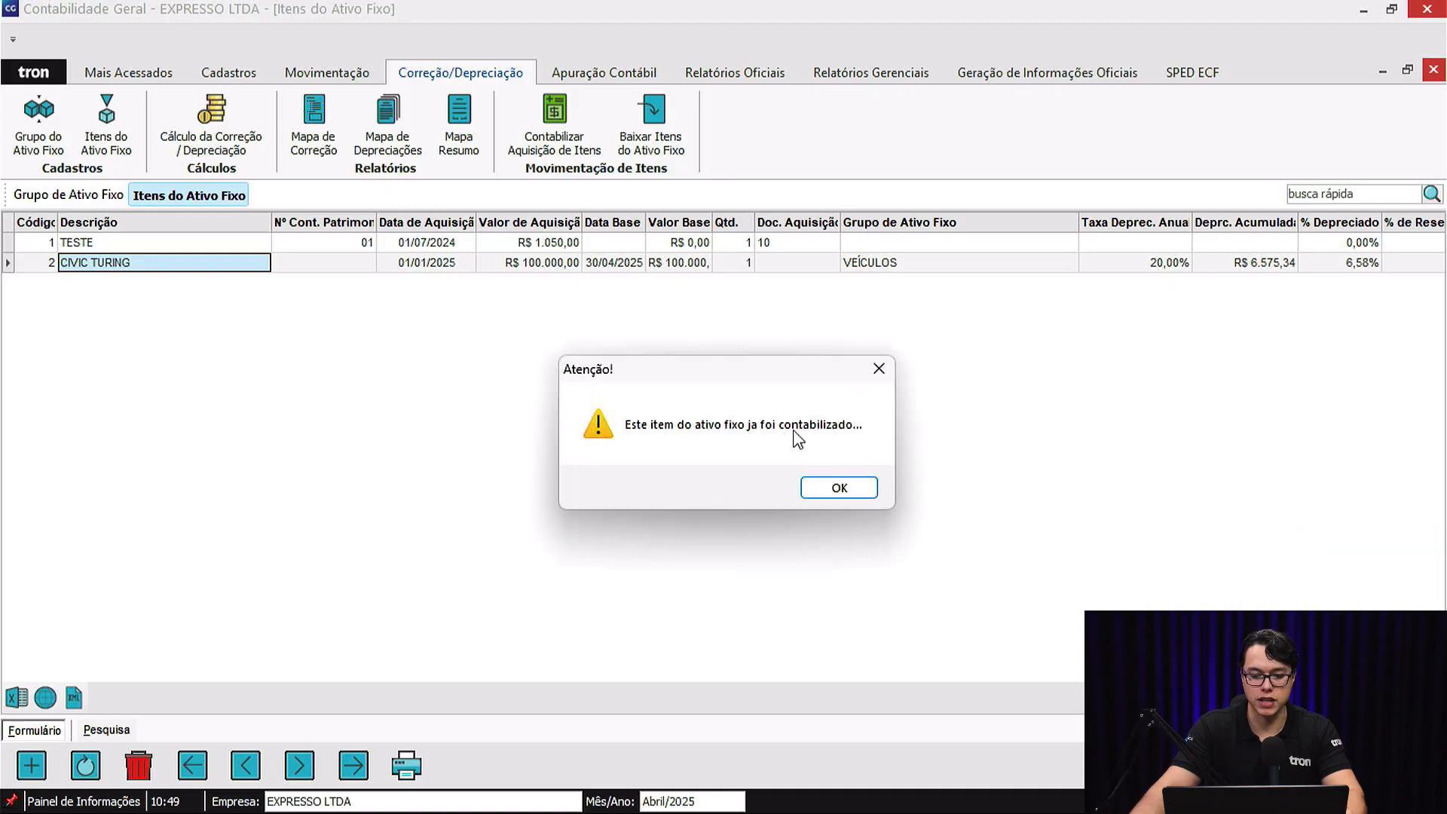
pyautogui.click(836, 491)
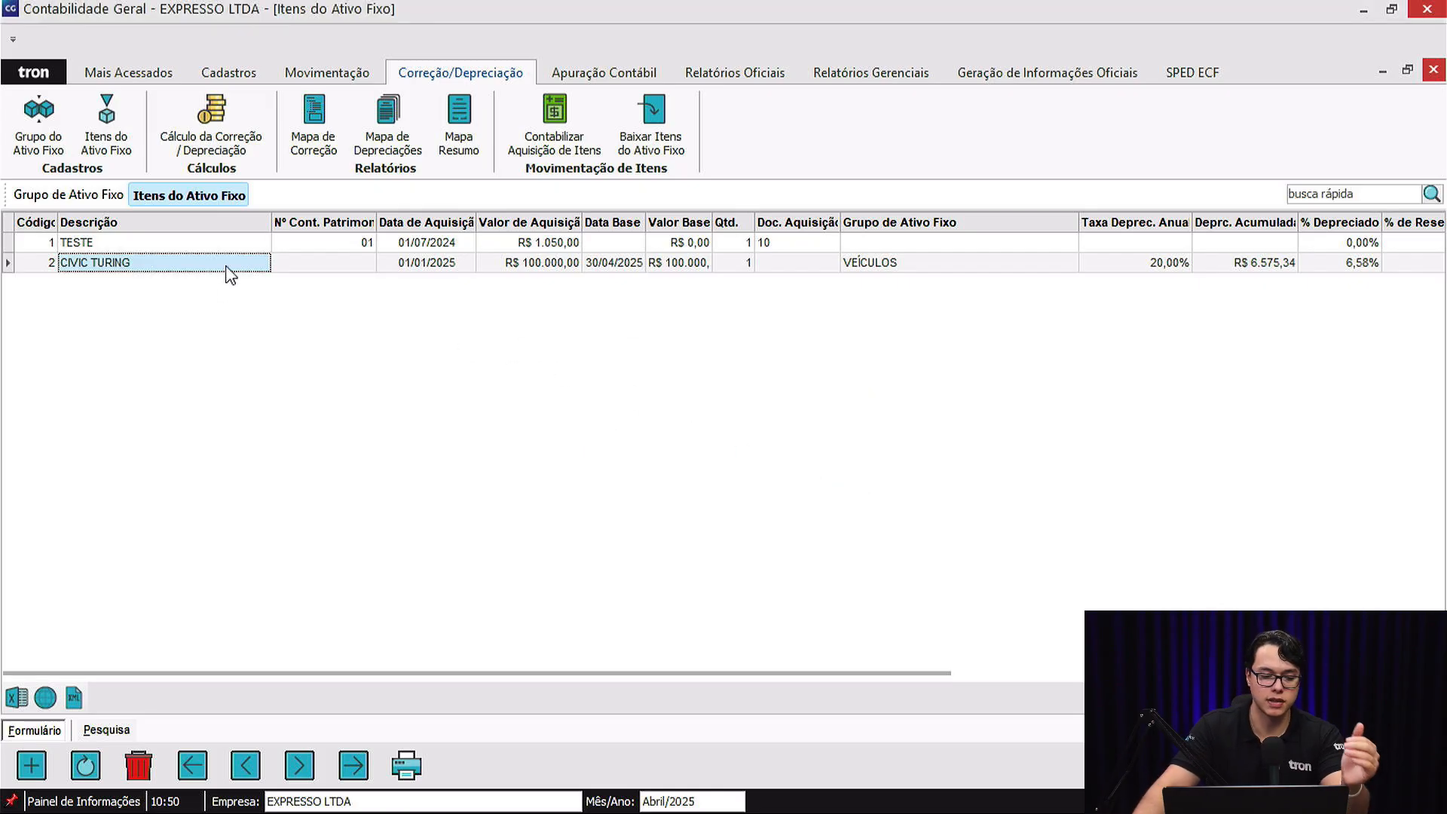
# Open the CIVIC TURING write-off to review the write-off types and blank account-entry form, saving nothing.
pyautogui.click(318, 264)
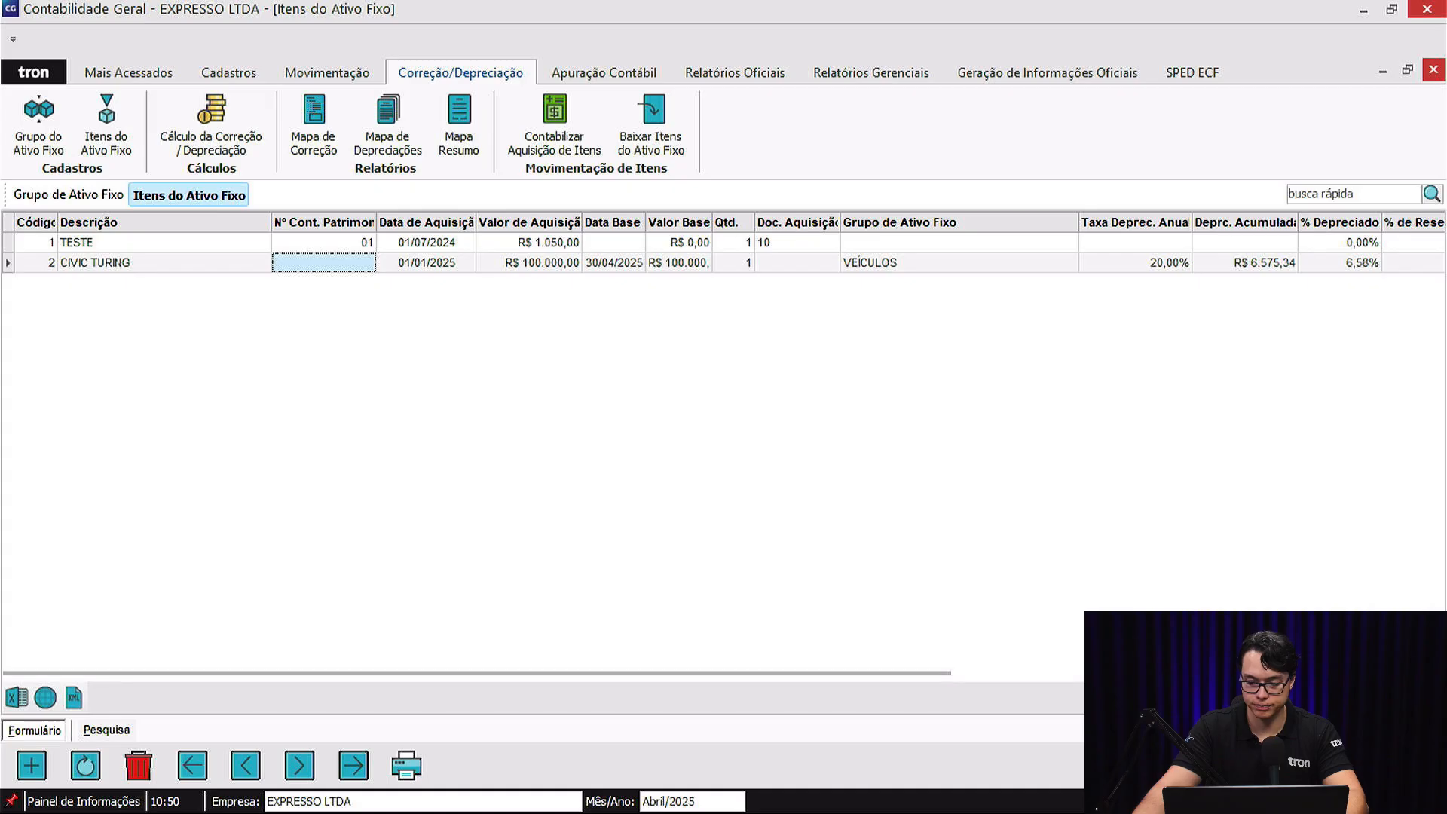
pyautogui.click(1402, 765)
pyautogui.click(1265, 561)
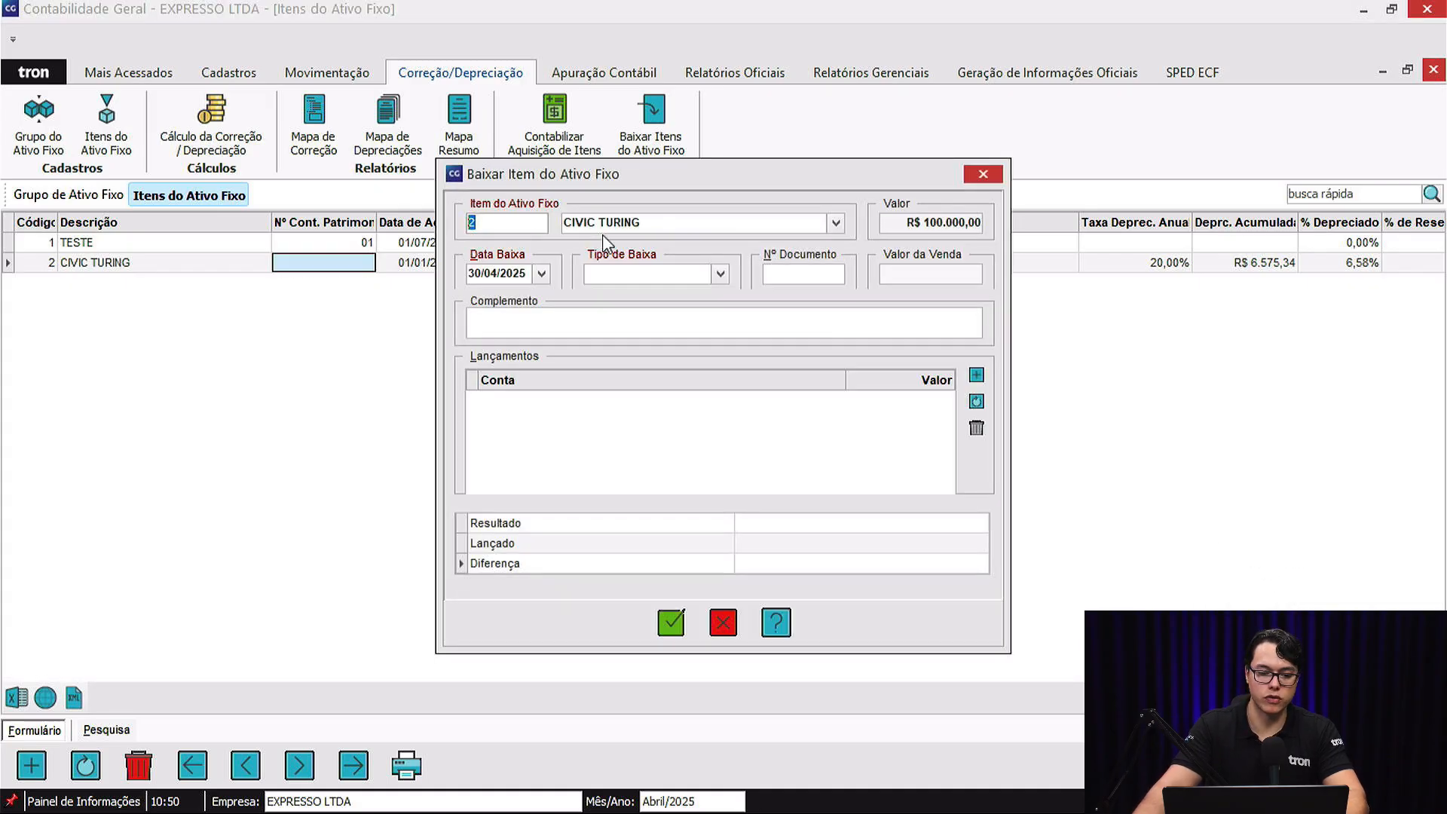
pyautogui.press('Tab')
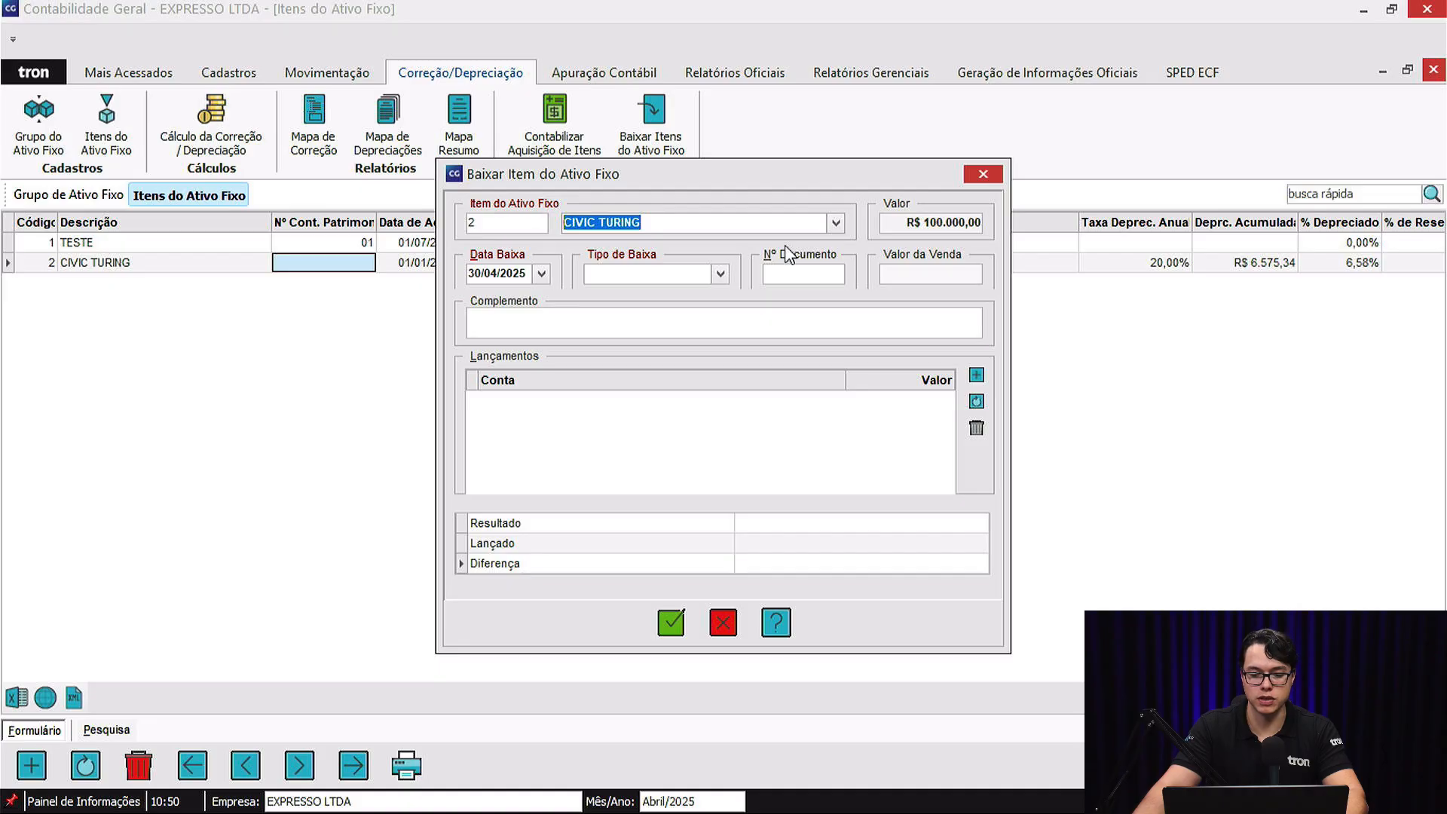
pyautogui.click(721, 273)
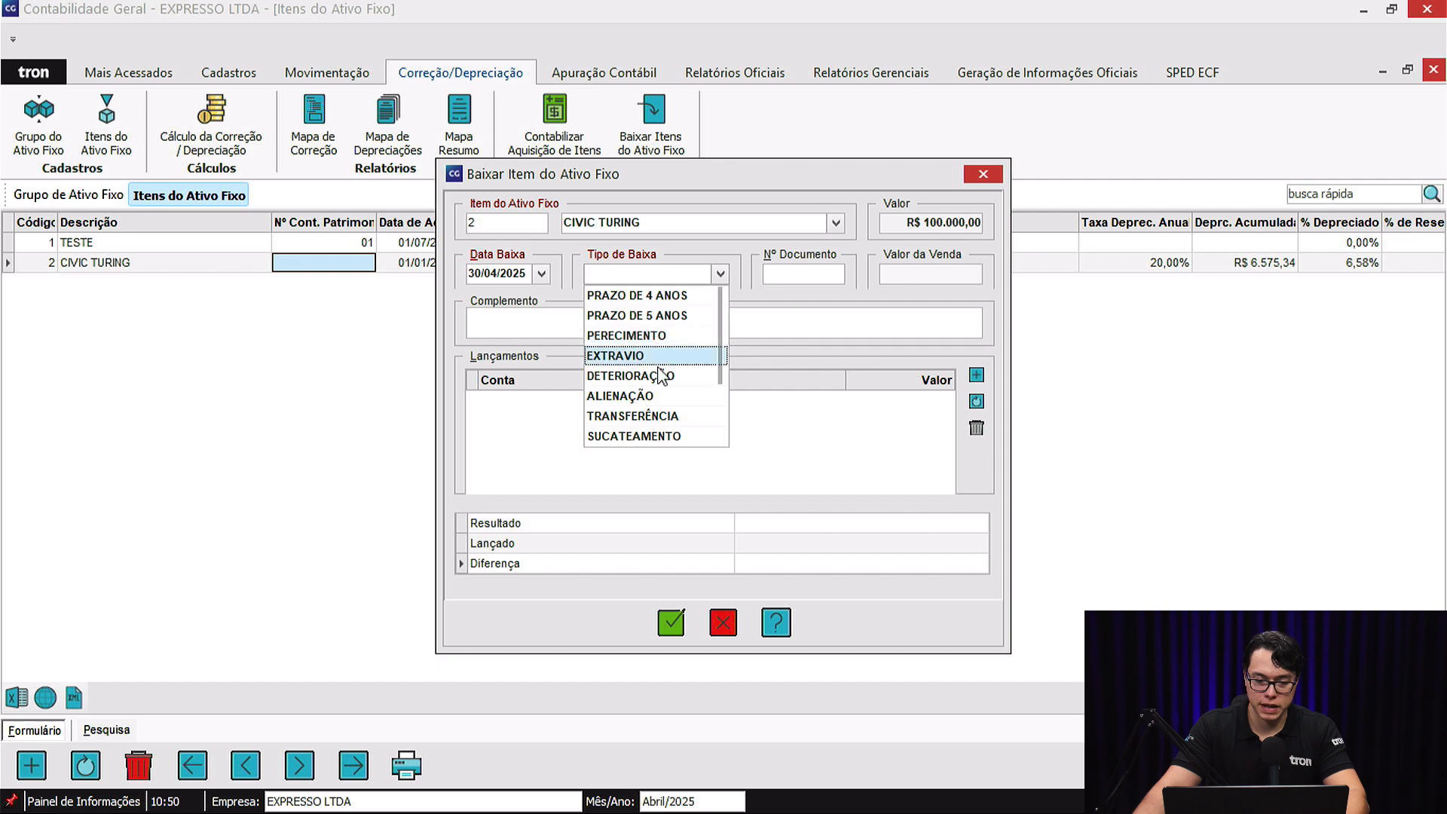
pyautogui.scroll(-2, 667, 391)
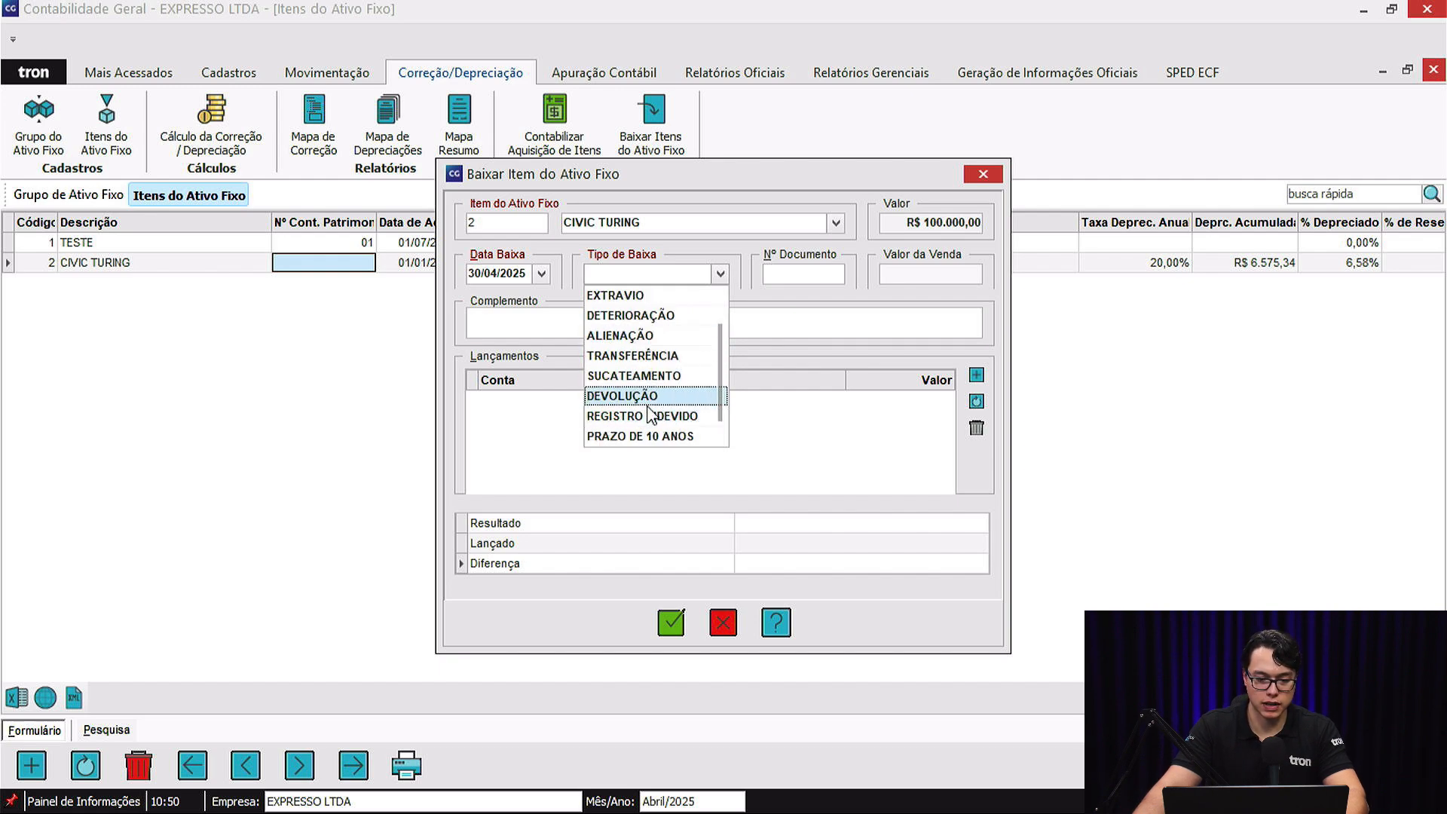
pyautogui.click(764, 445)
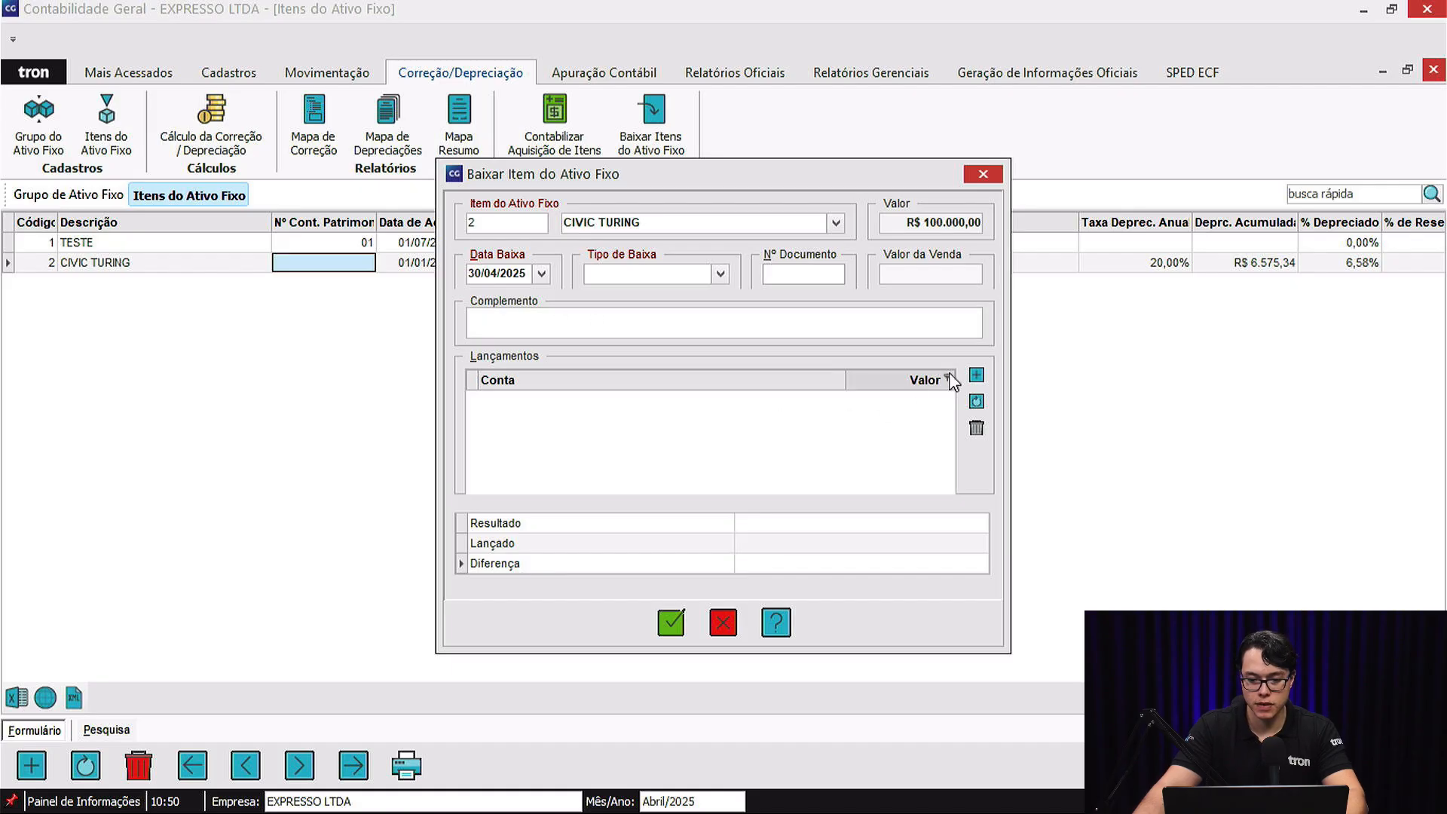
pyautogui.click(976, 375)
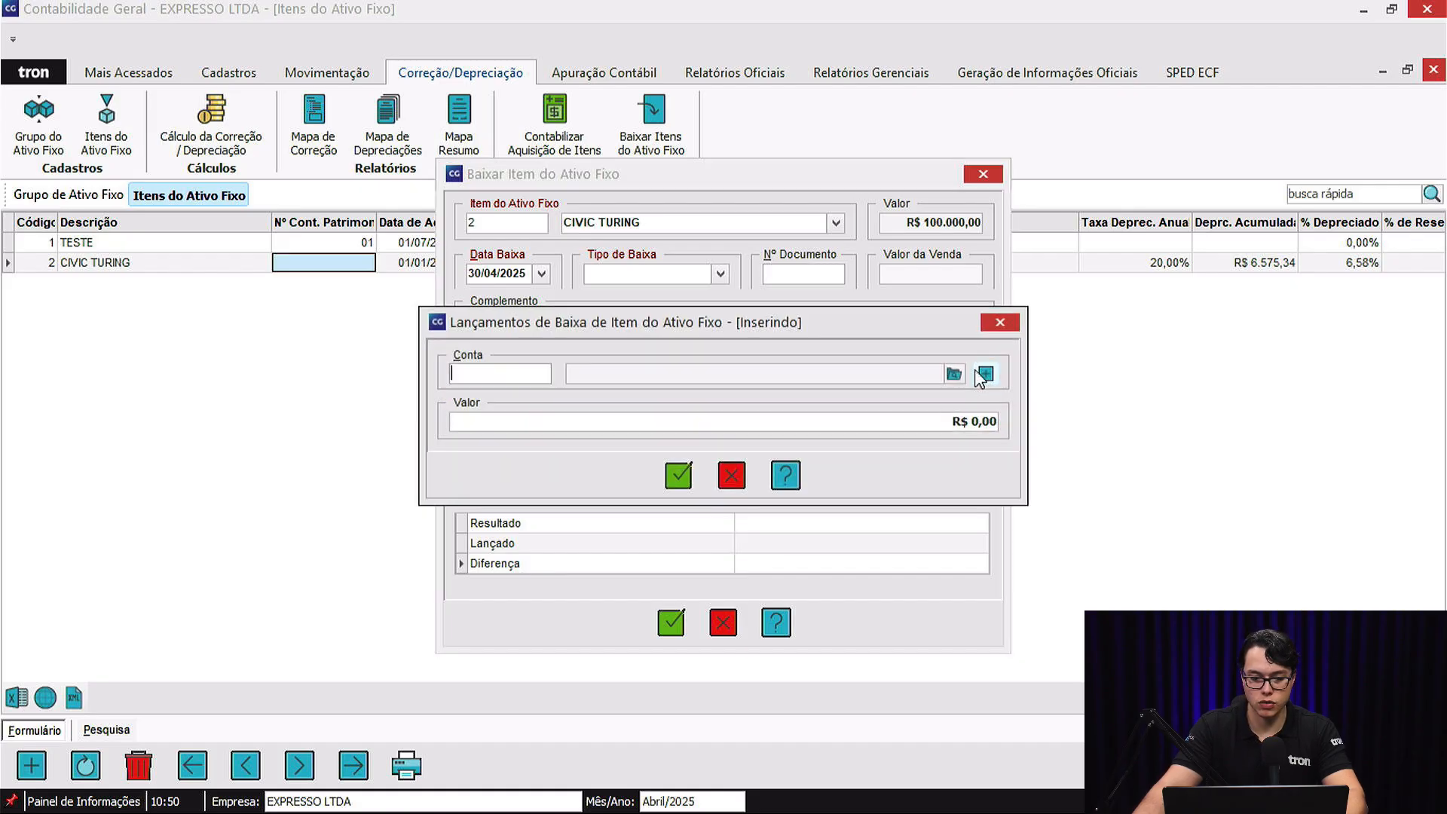
pyautogui.click(728, 475)
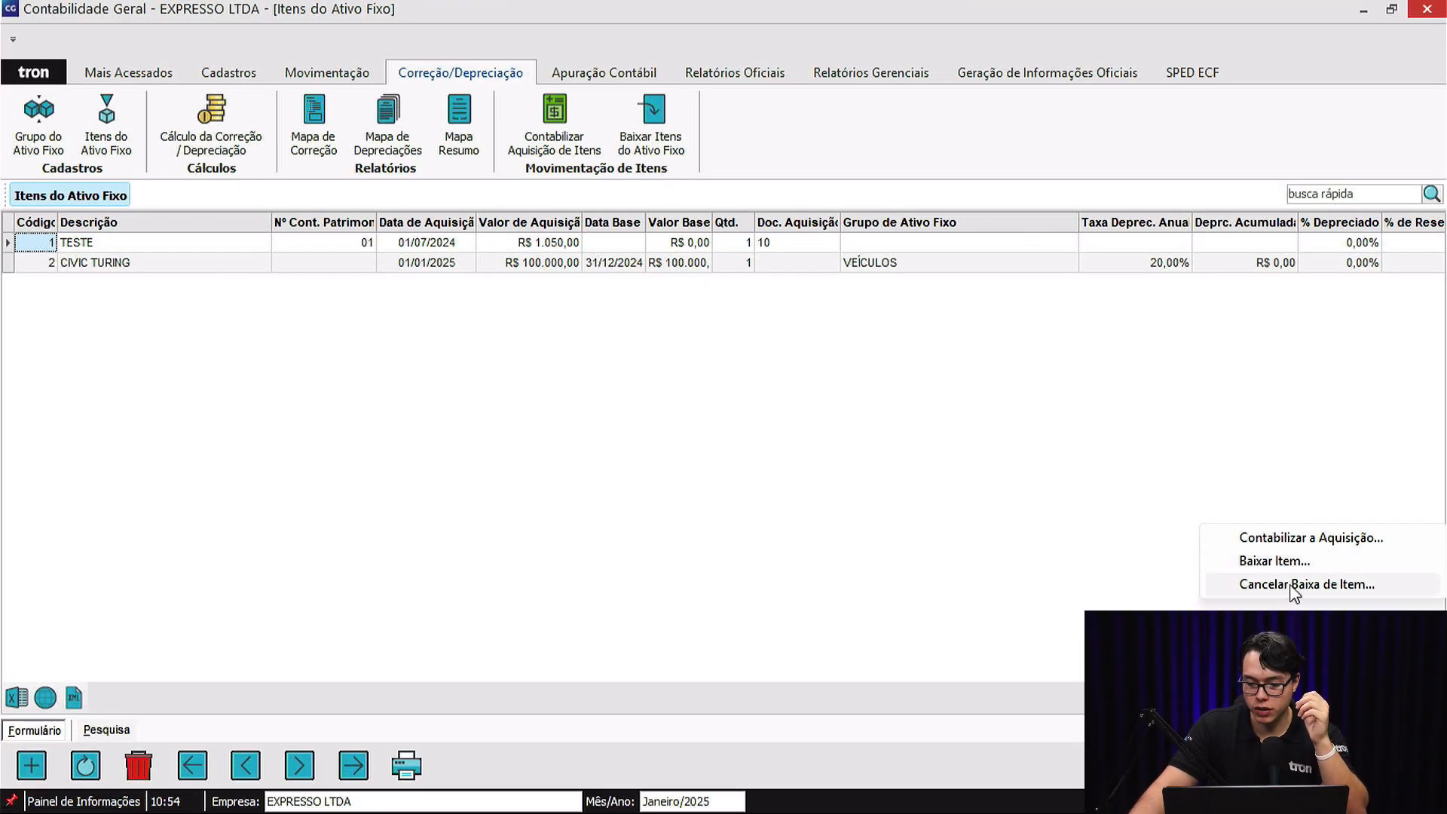
# Try to cancel a fixed-asset item write-off and reopen the write-off form to check its type options.
pyautogui.click(1293, 587)
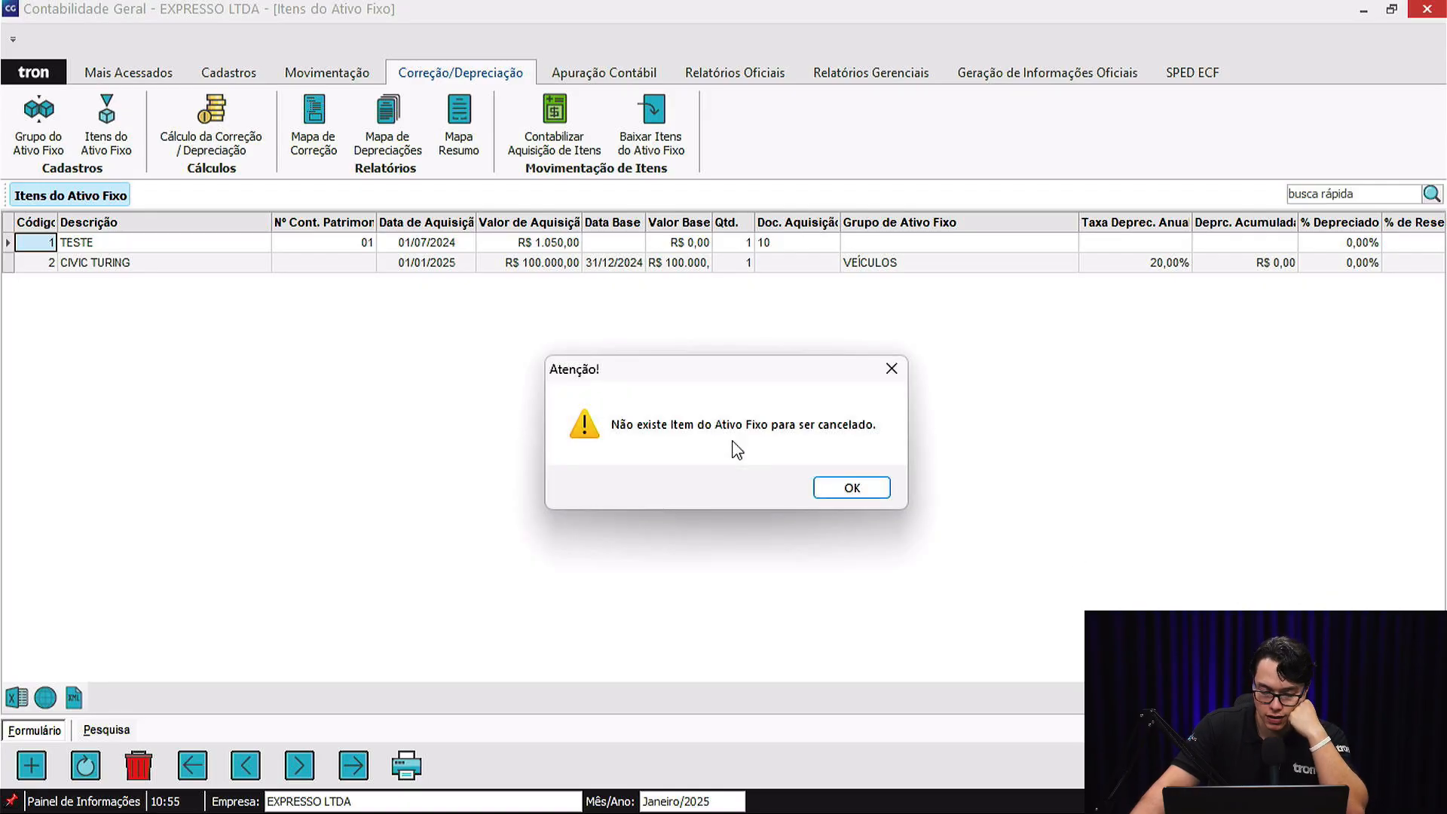
pyautogui.click(869, 491)
pyautogui.click(1311, 764)
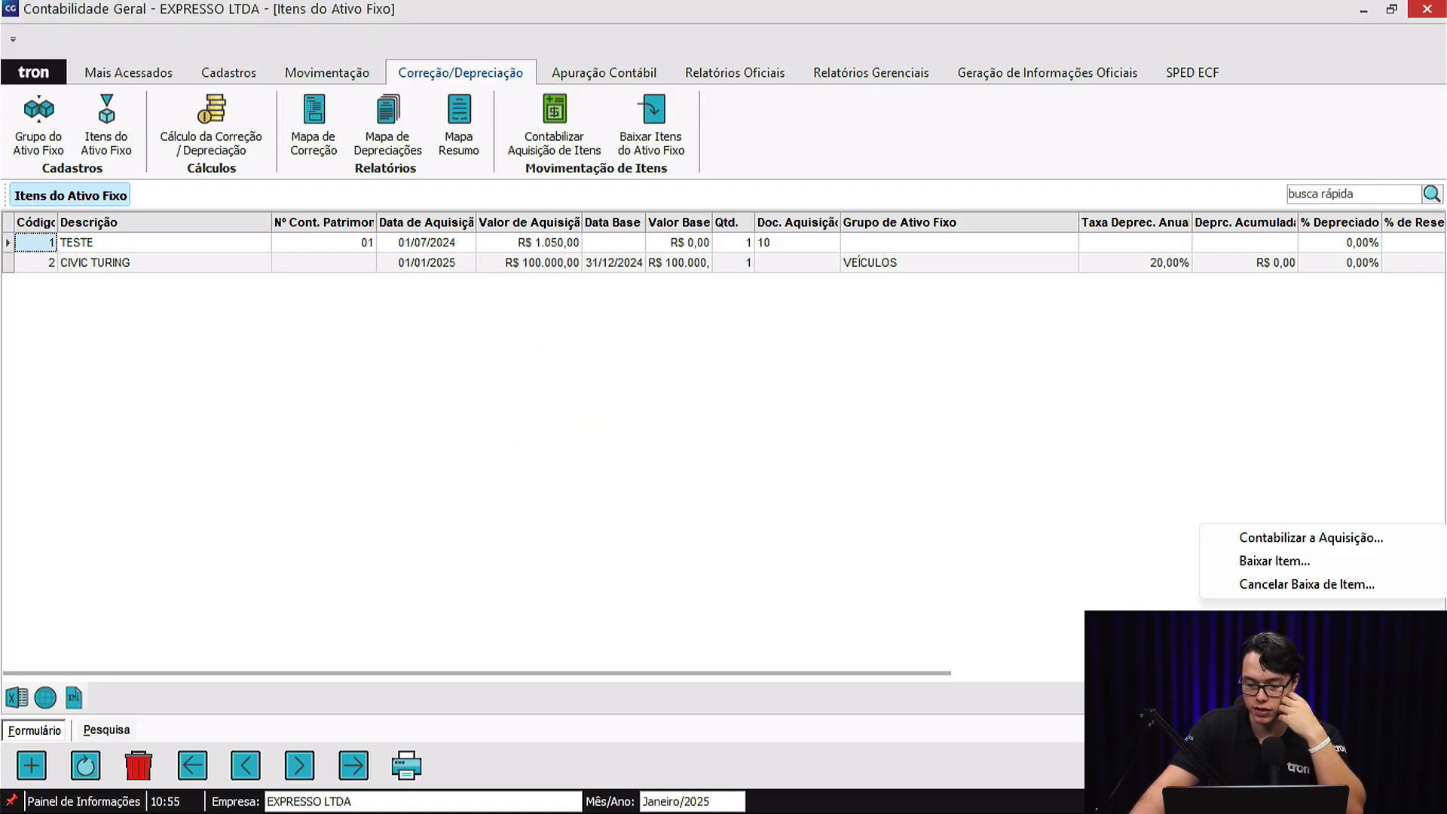
pyautogui.click(1274, 561)
pyautogui.click(718, 274)
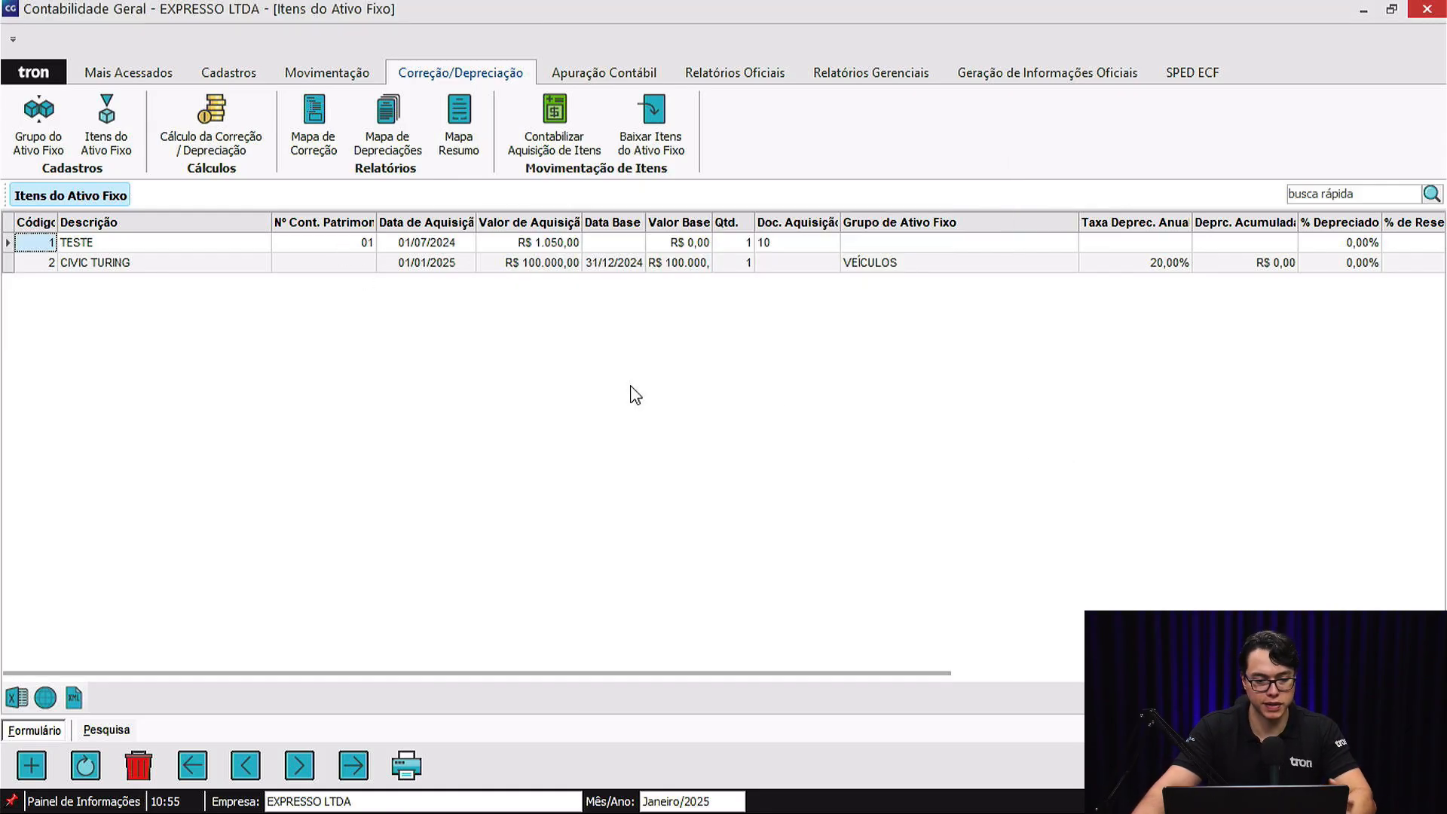
# Check the actions available for fixed-asset items and close the items list.
pyautogui.rightClick(1203, 526)
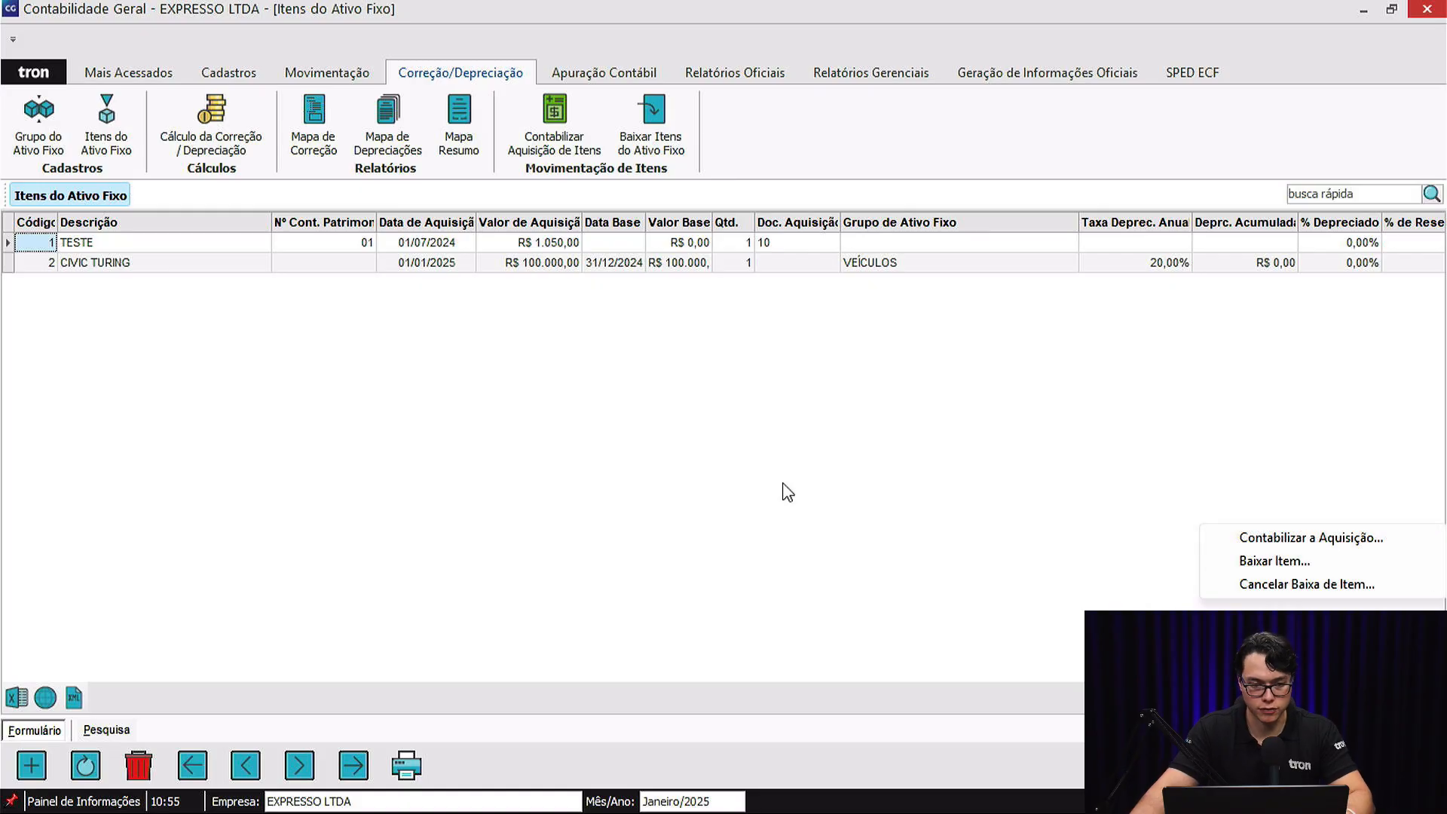
pyautogui.click(839, 462)
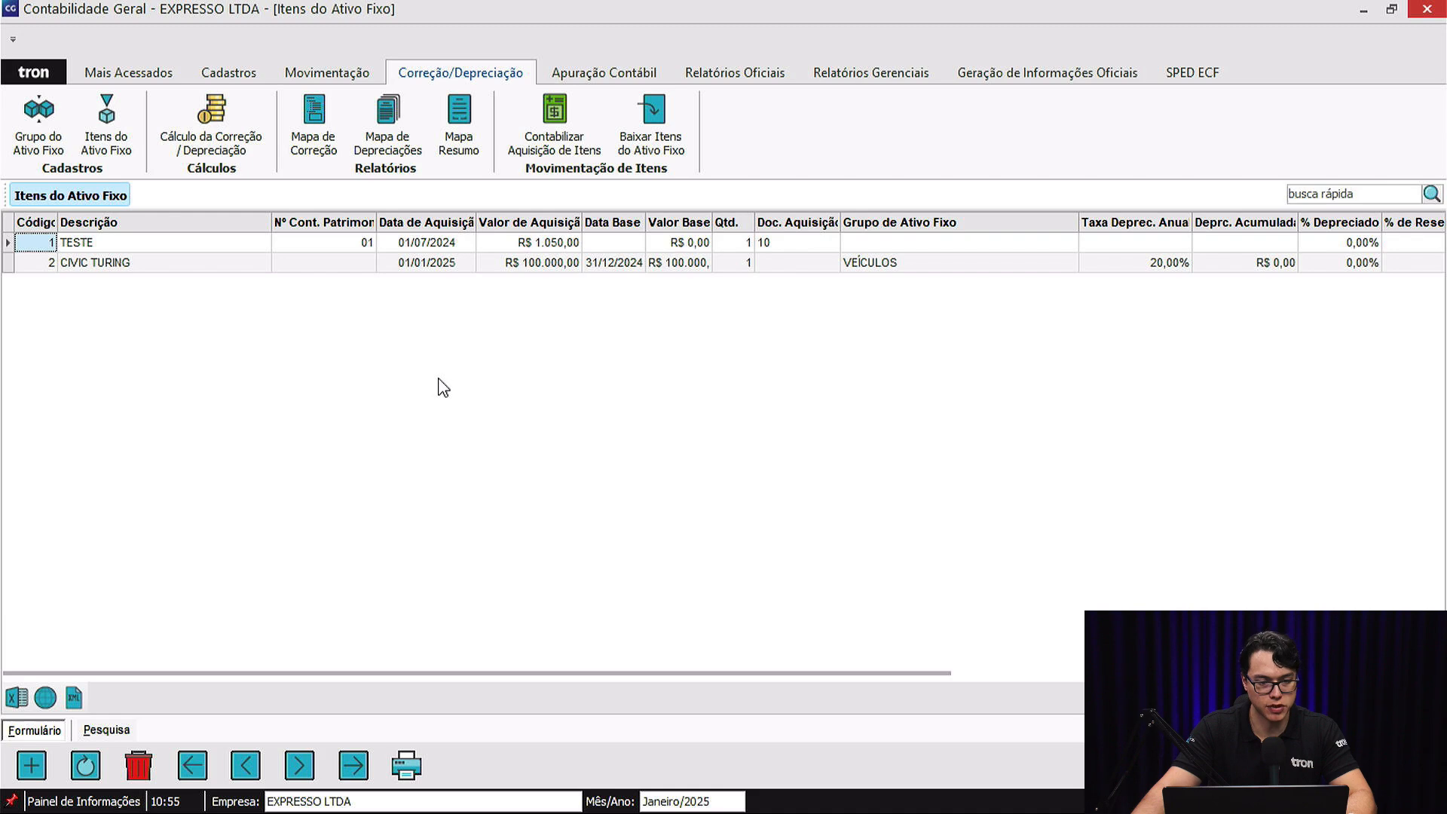
pyautogui.press('Escape')
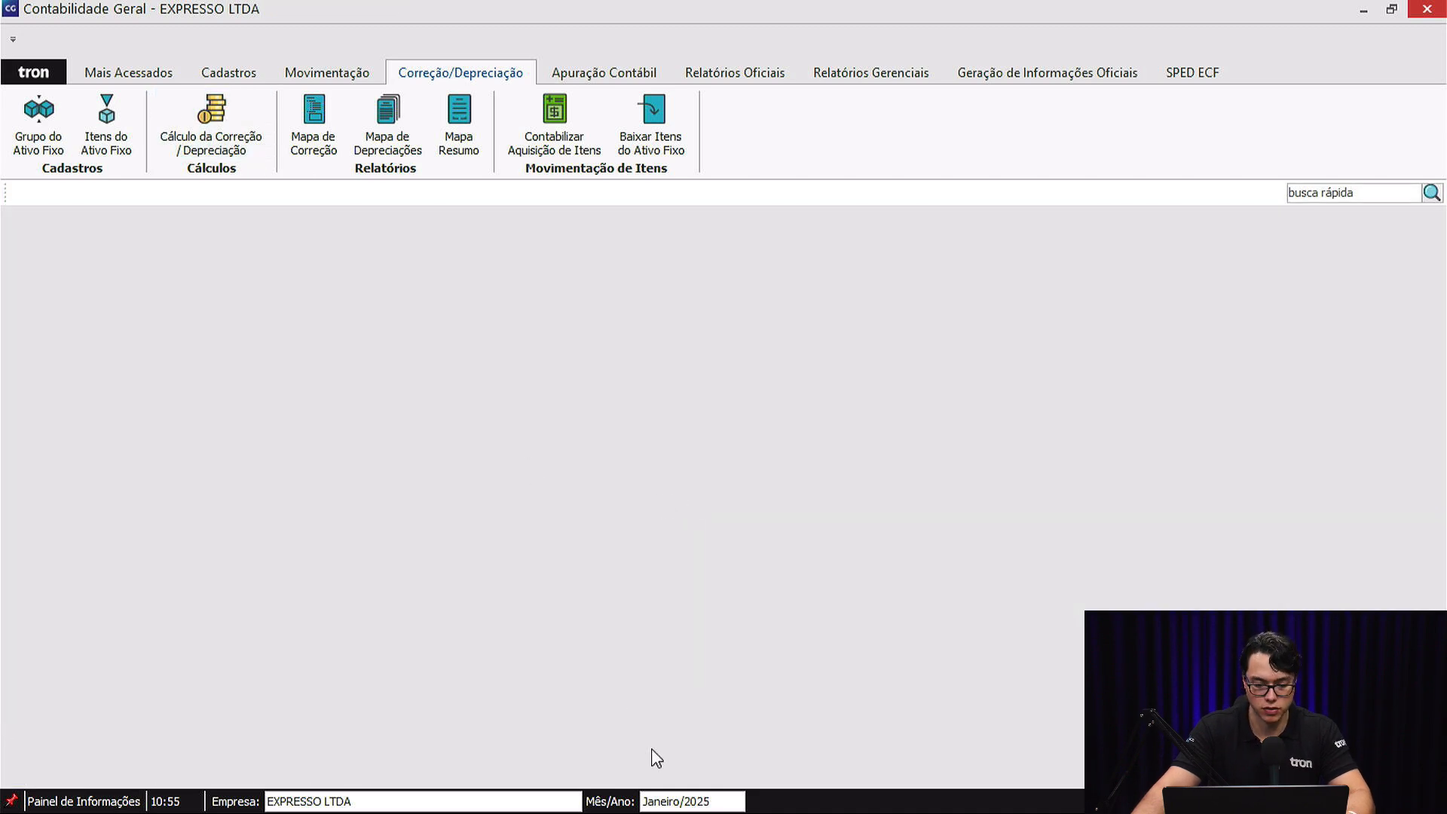
# Run the correction/depreciation calculation for January 2025, excluding items without a depreciation rate or with suspended depreciation.
pyautogui.click(679, 801)
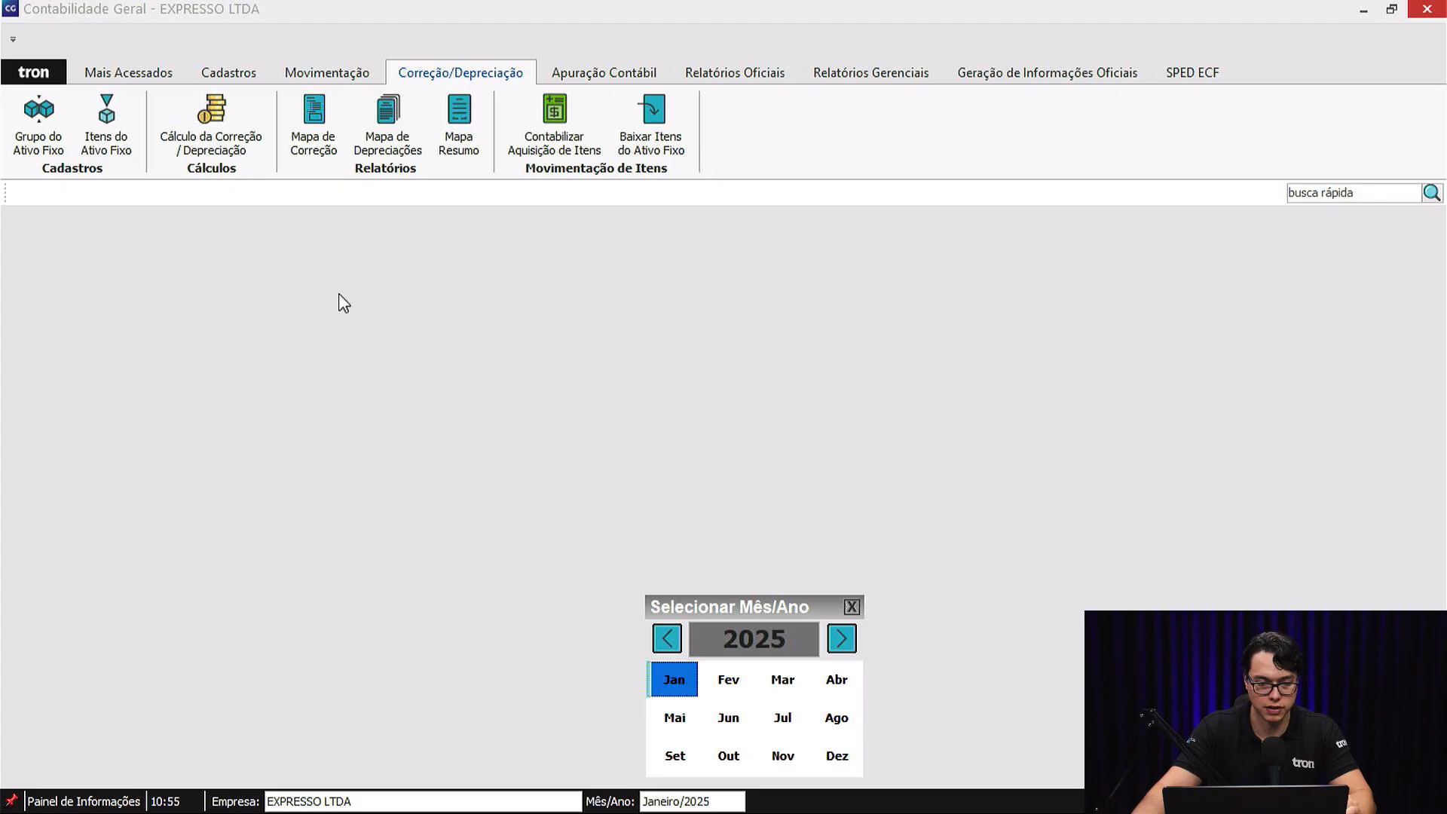
pyautogui.click(686, 682)
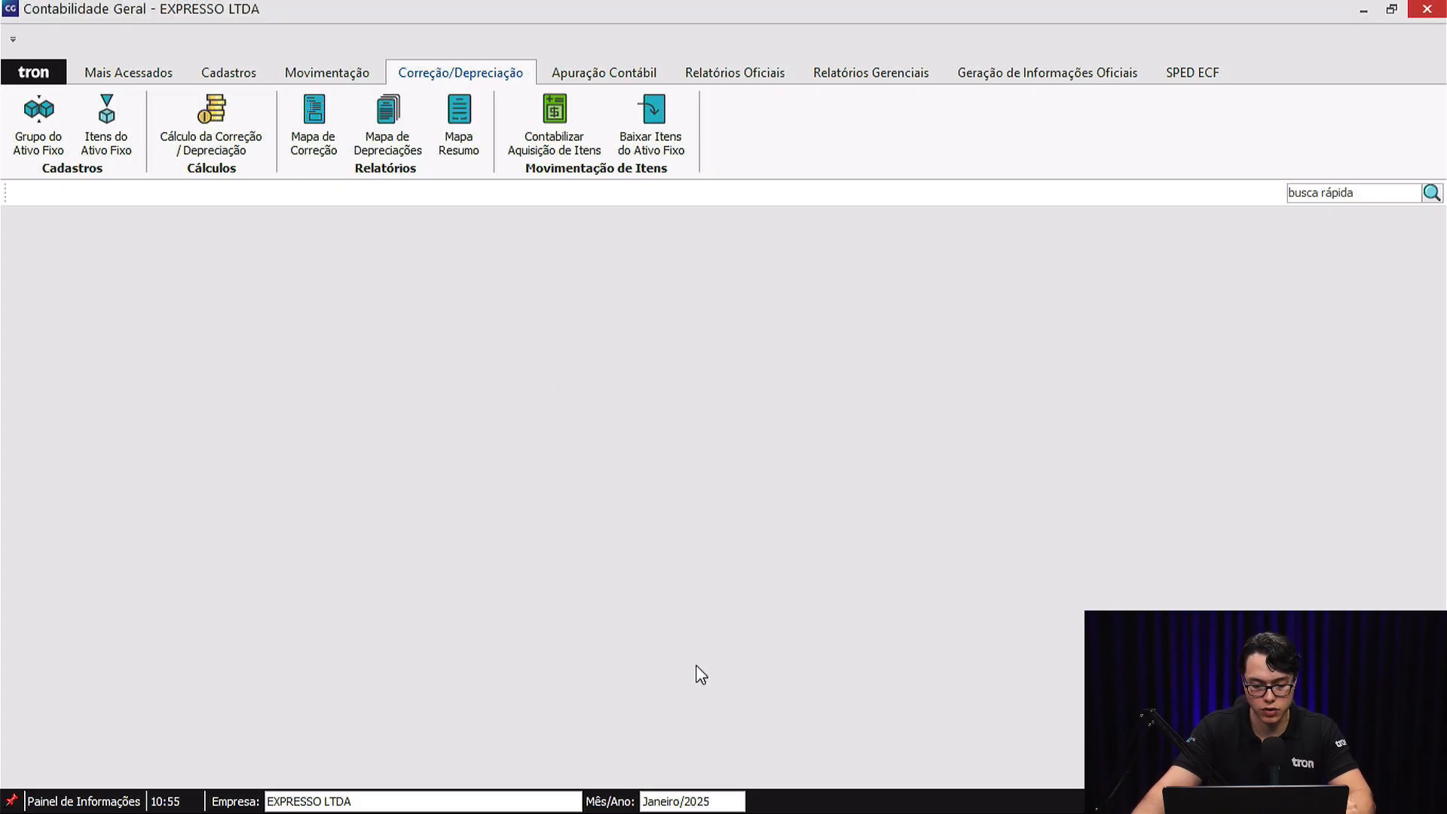
pyautogui.click(217, 117)
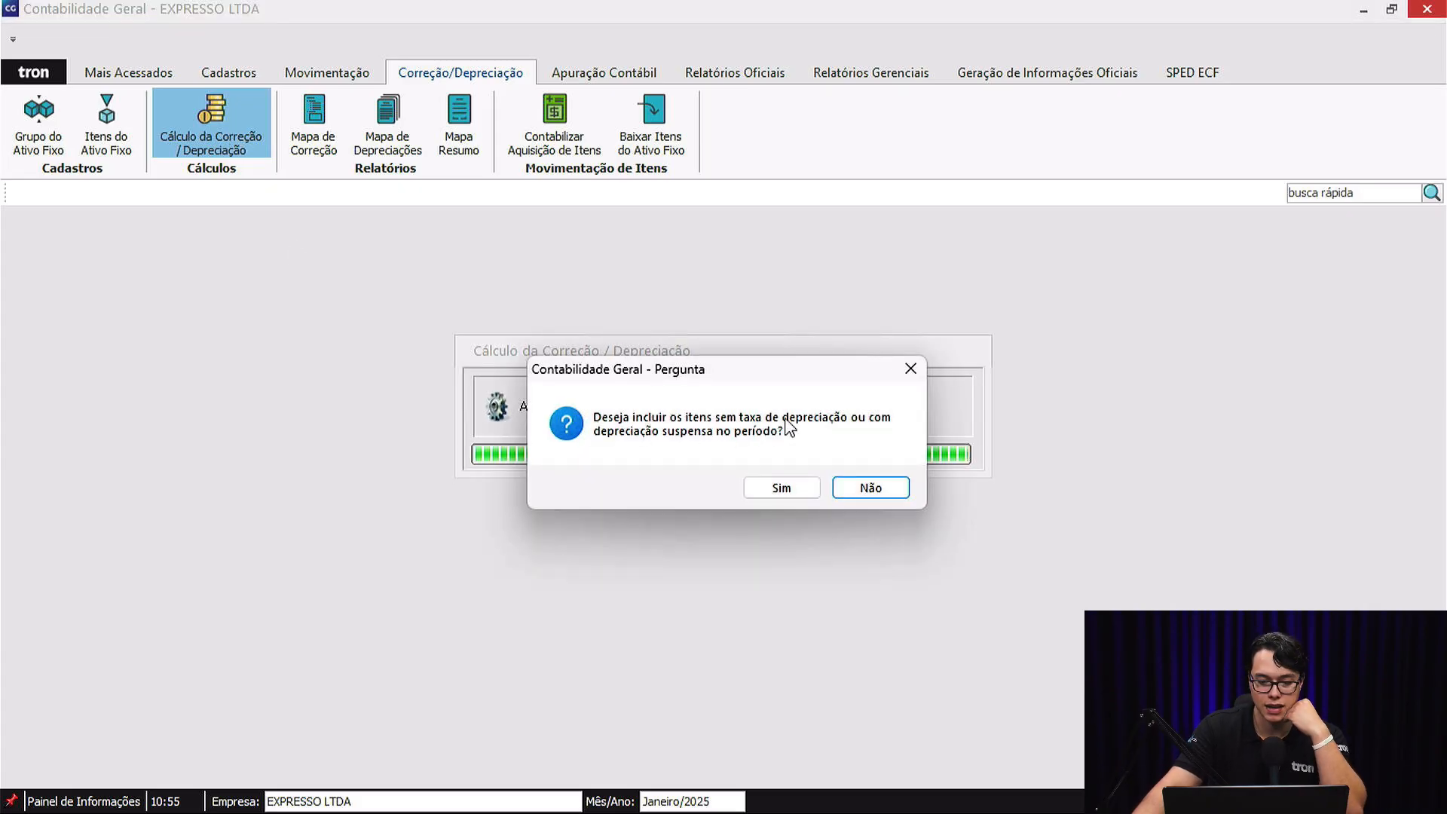
pyautogui.click(870, 488)
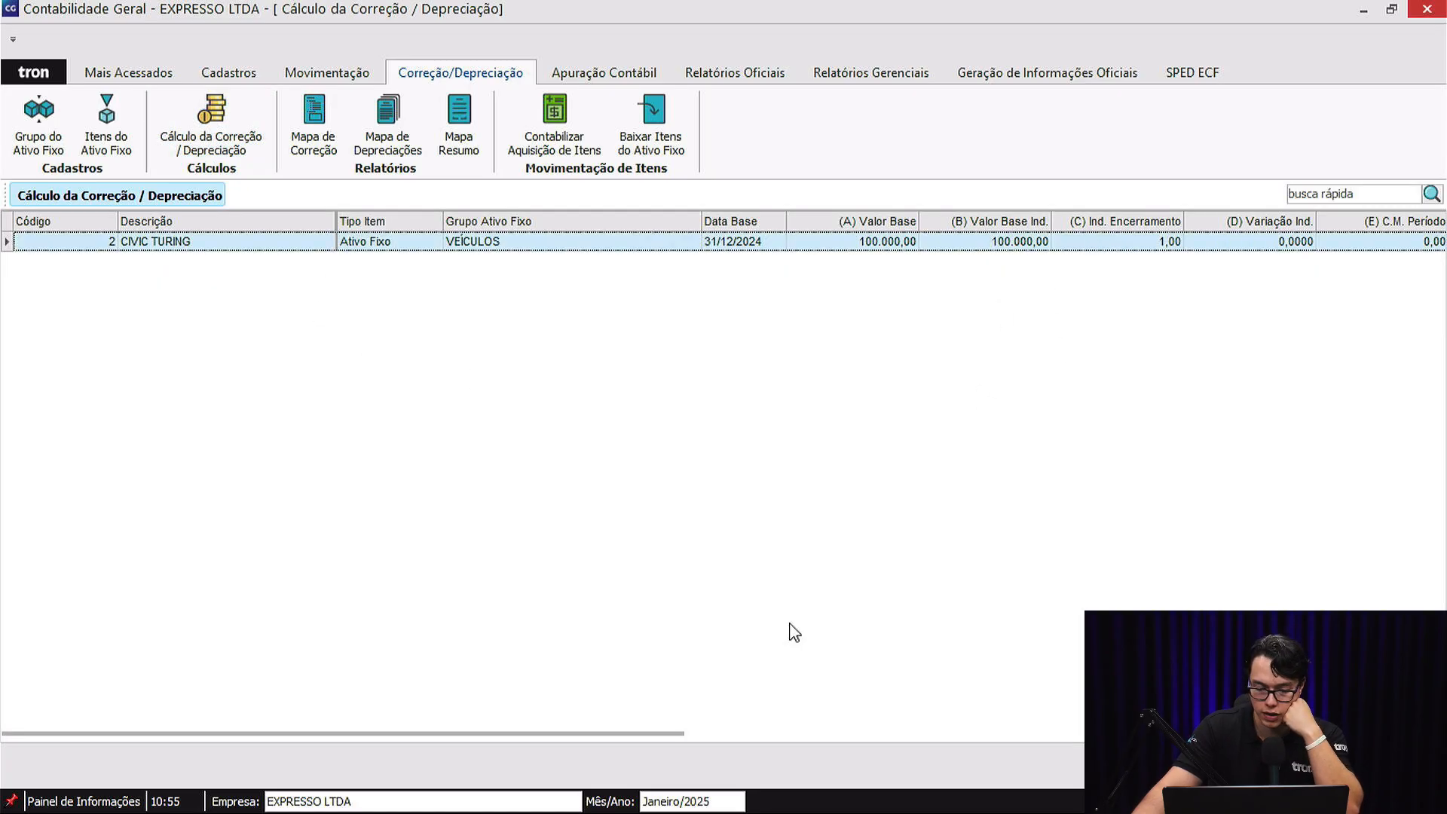
# Verify CIVIC TURING's January accumulated depreciation on the calculator: 100000 times 0.2, divided by 365, times 31.
pyautogui.moveTo(671, 731); pyautogui.dragTo(1206, 766)
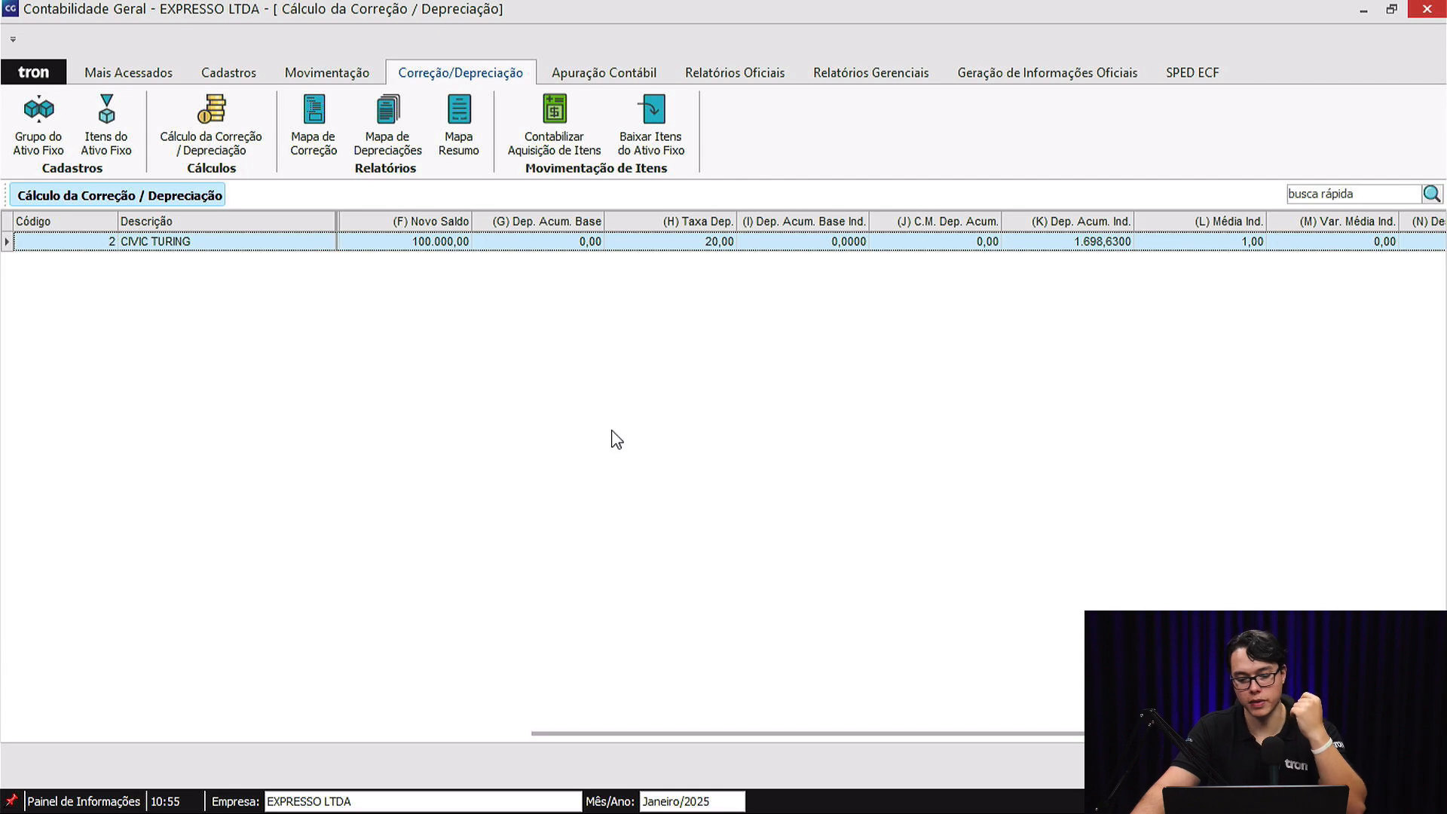
pyautogui.press('F12')
pyautogui.write('100000')
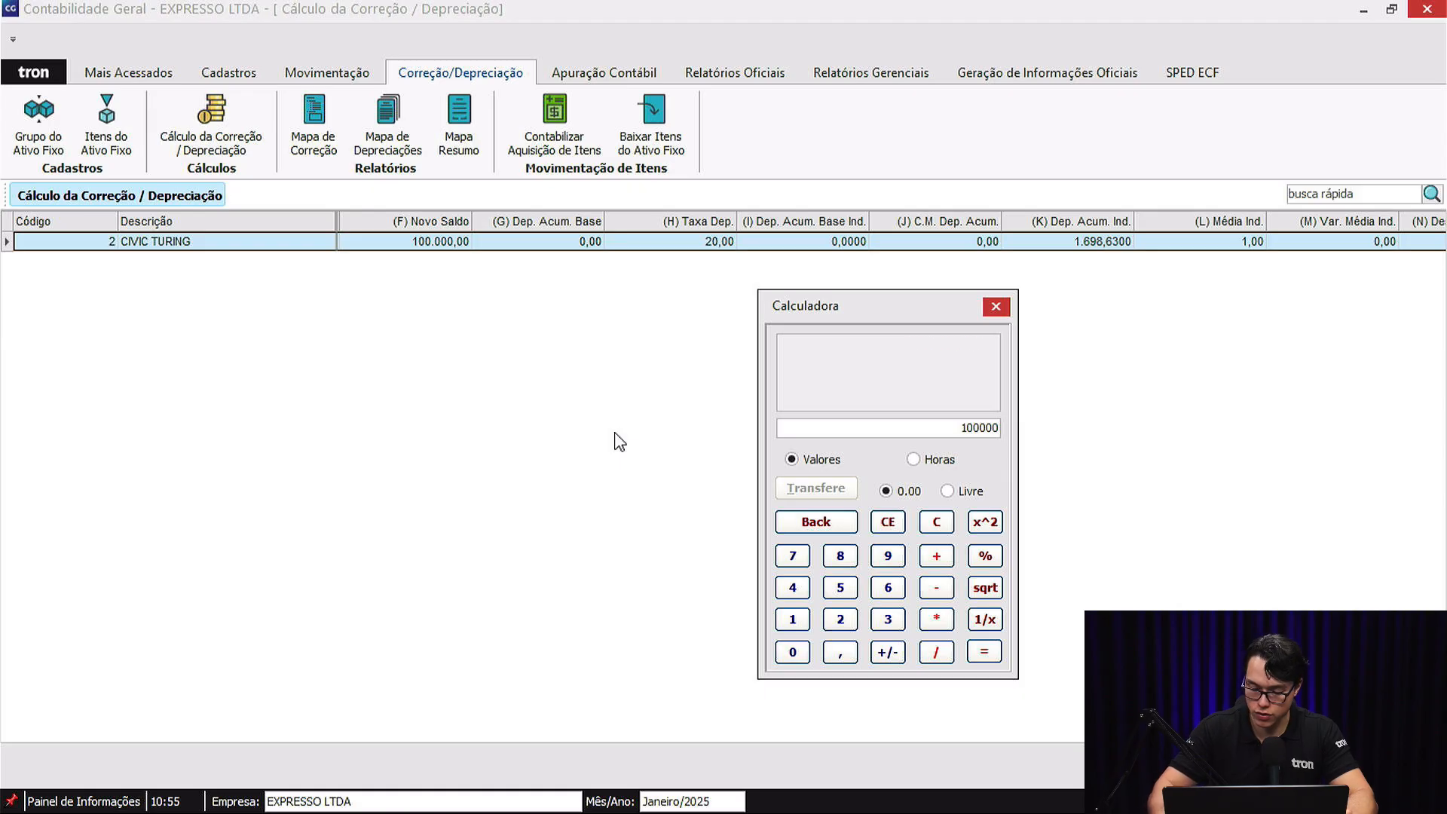
pyautogui.press('*')
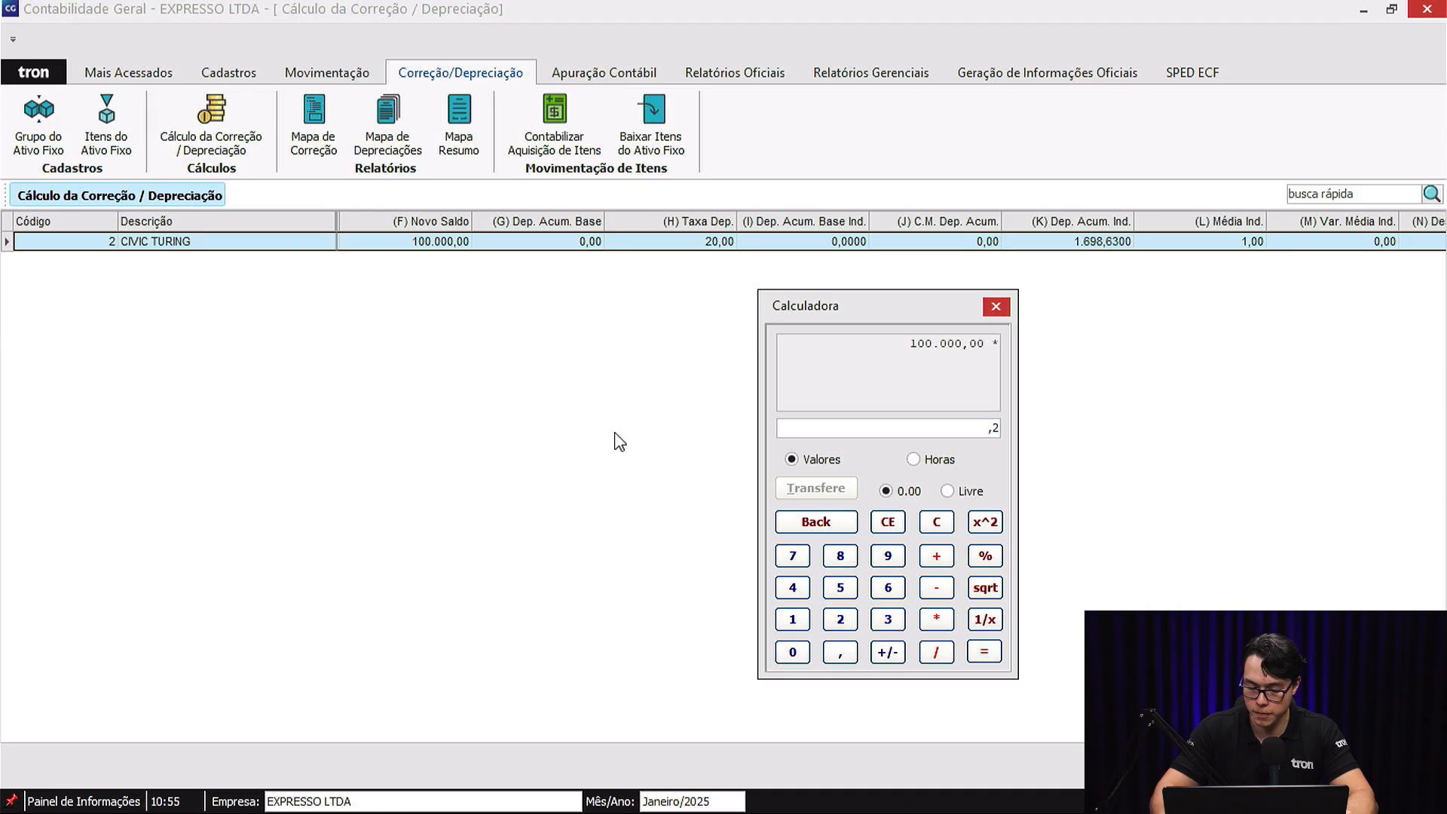
pyautogui.press('Return')
pyautogui.press('/')
pyautogui.write('365')
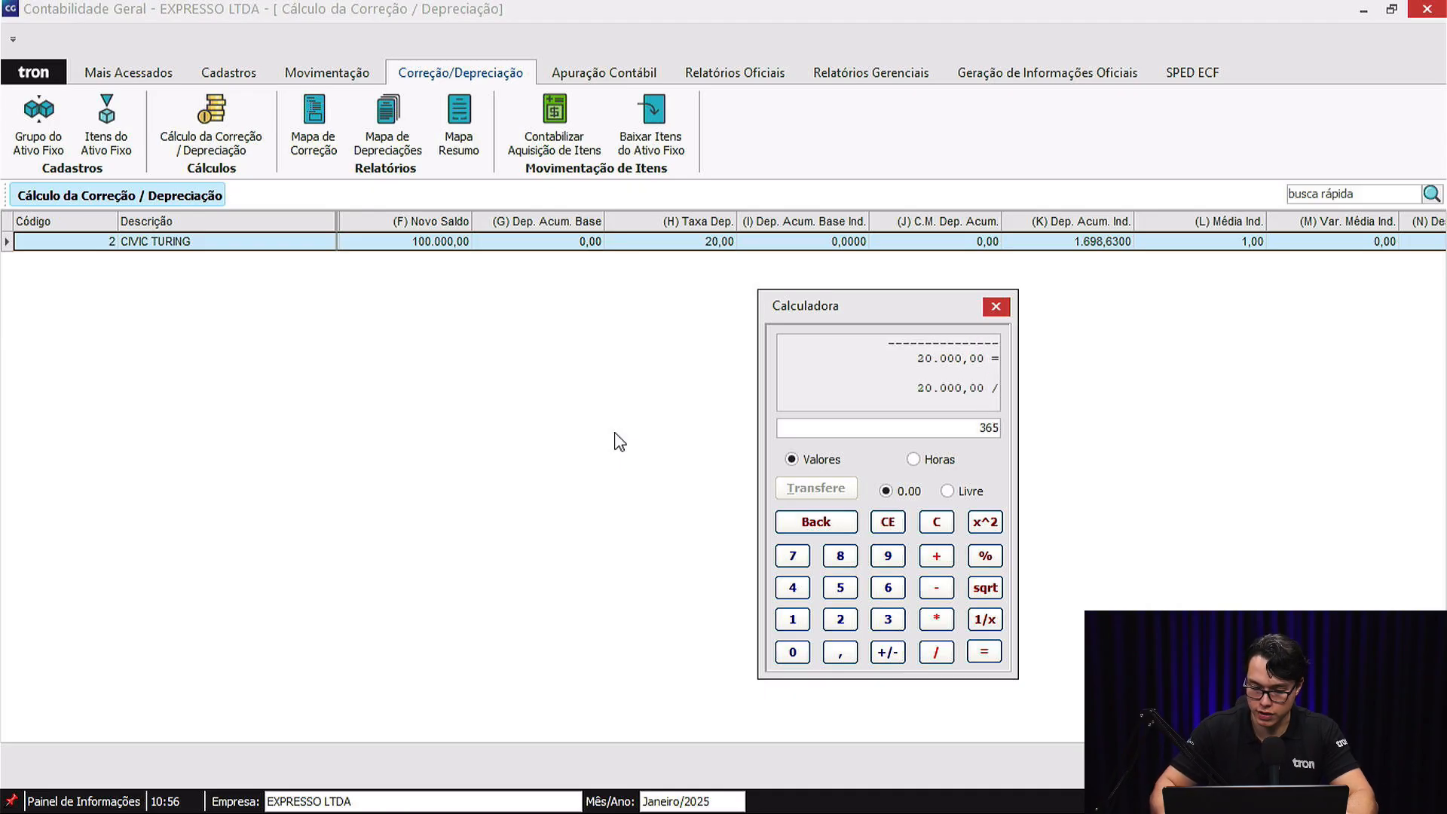
pyautogui.press('Return')
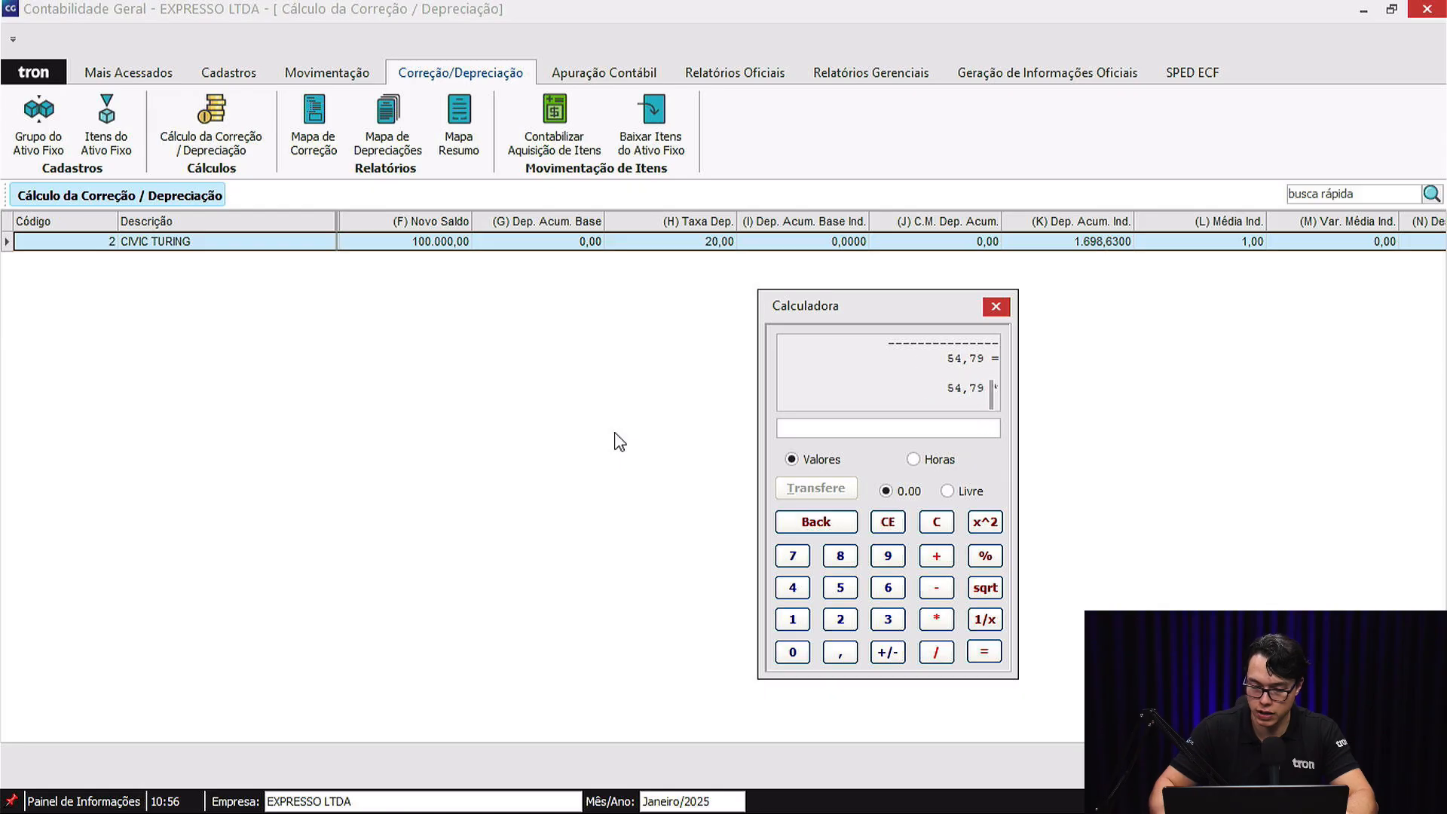
pyautogui.press('Return')
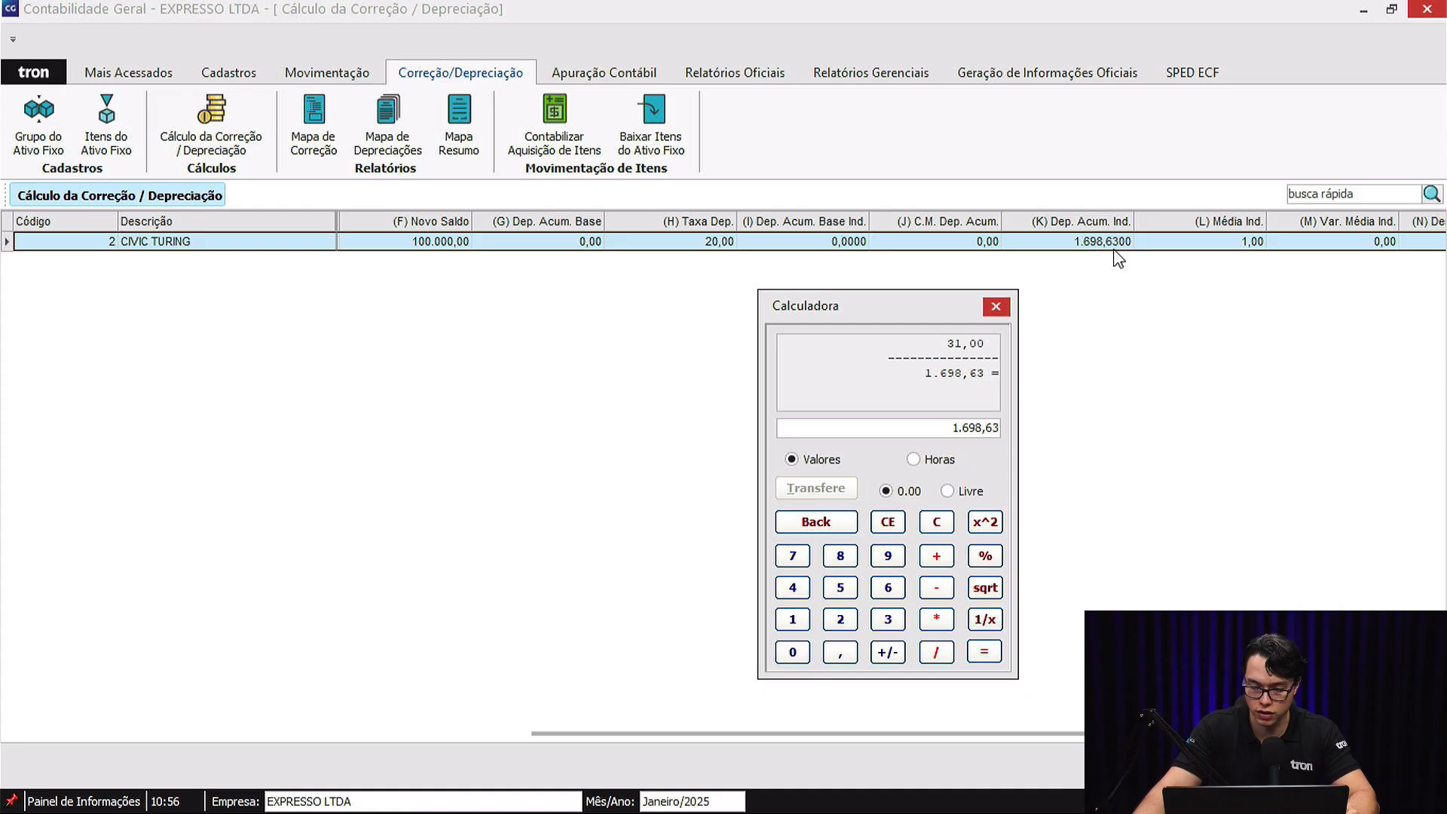
pyautogui.click(937, 522)
pyautogui.click(995, 306)
# Check the options for calculating, cancelling and saving depreciation, and close the January calculation without saving.
pyautogui.rightClick(1140, 543)
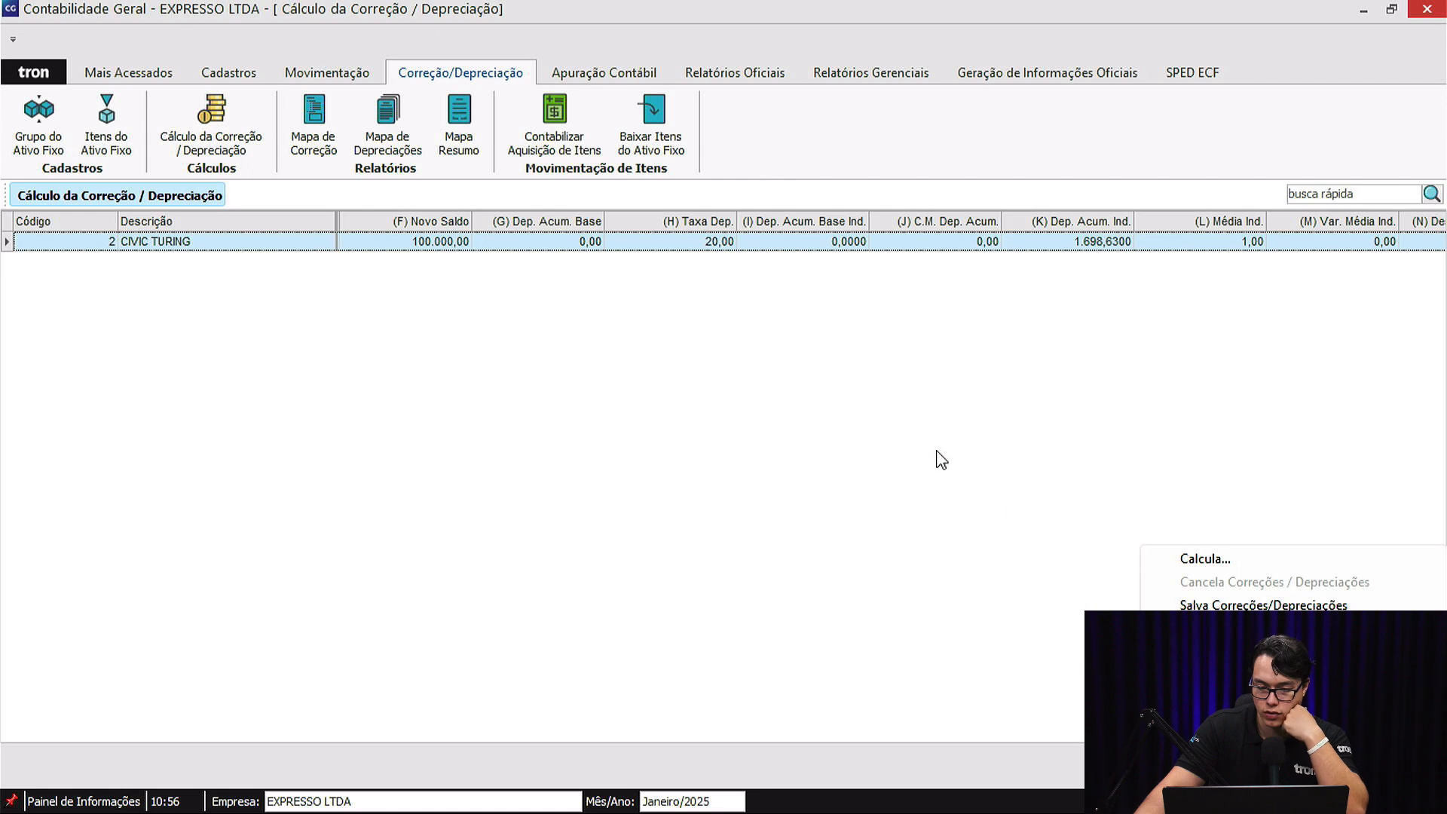
pyautogui.click(937, 478)
pyautogui.press('Escape')
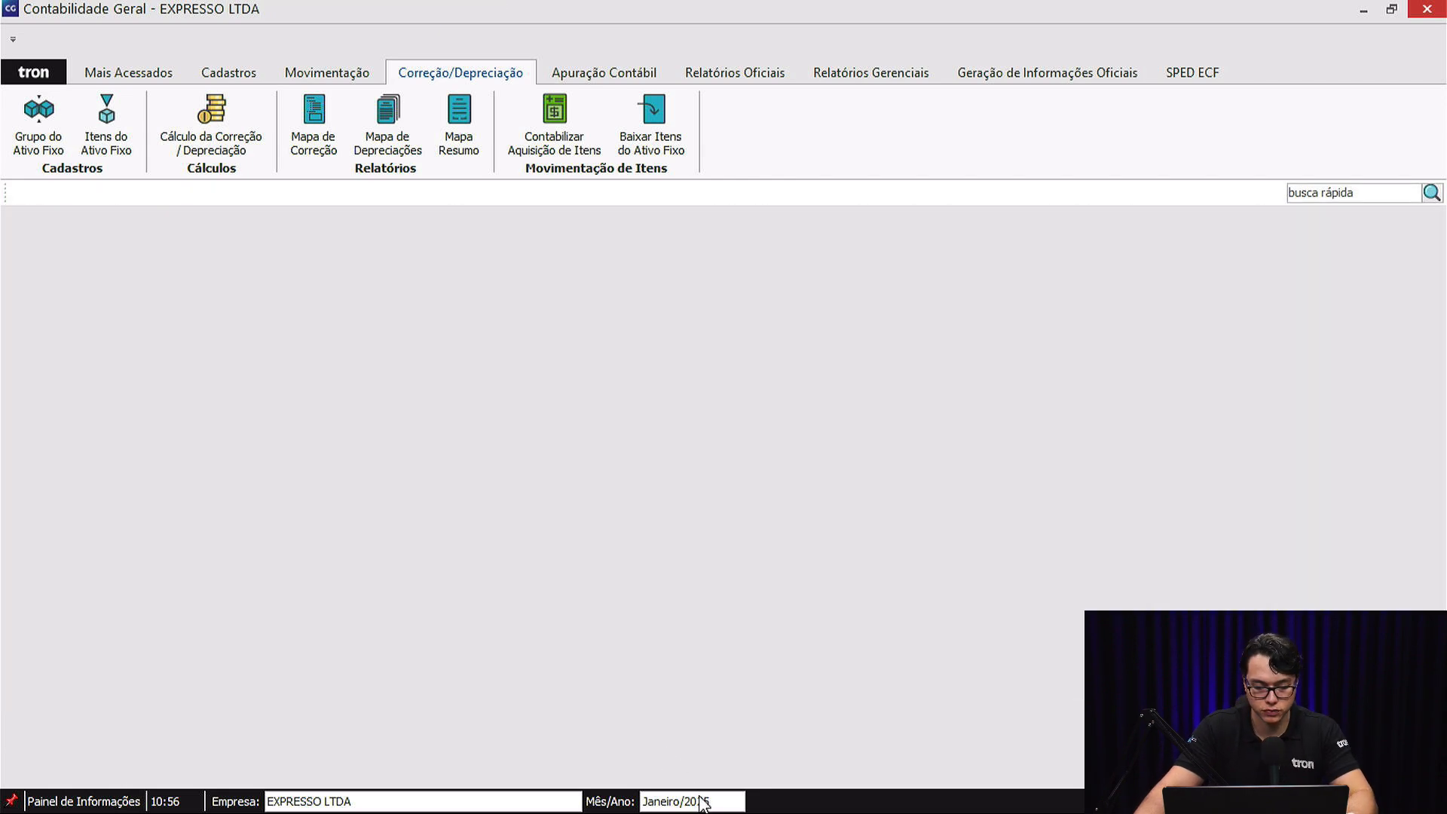
# Rerun the January 2025 depreciation calculation without the items lacking a rate or suspended, and close it unsaved.
pyautogui.click(703, 801)
pyautogui.click(686, 684)
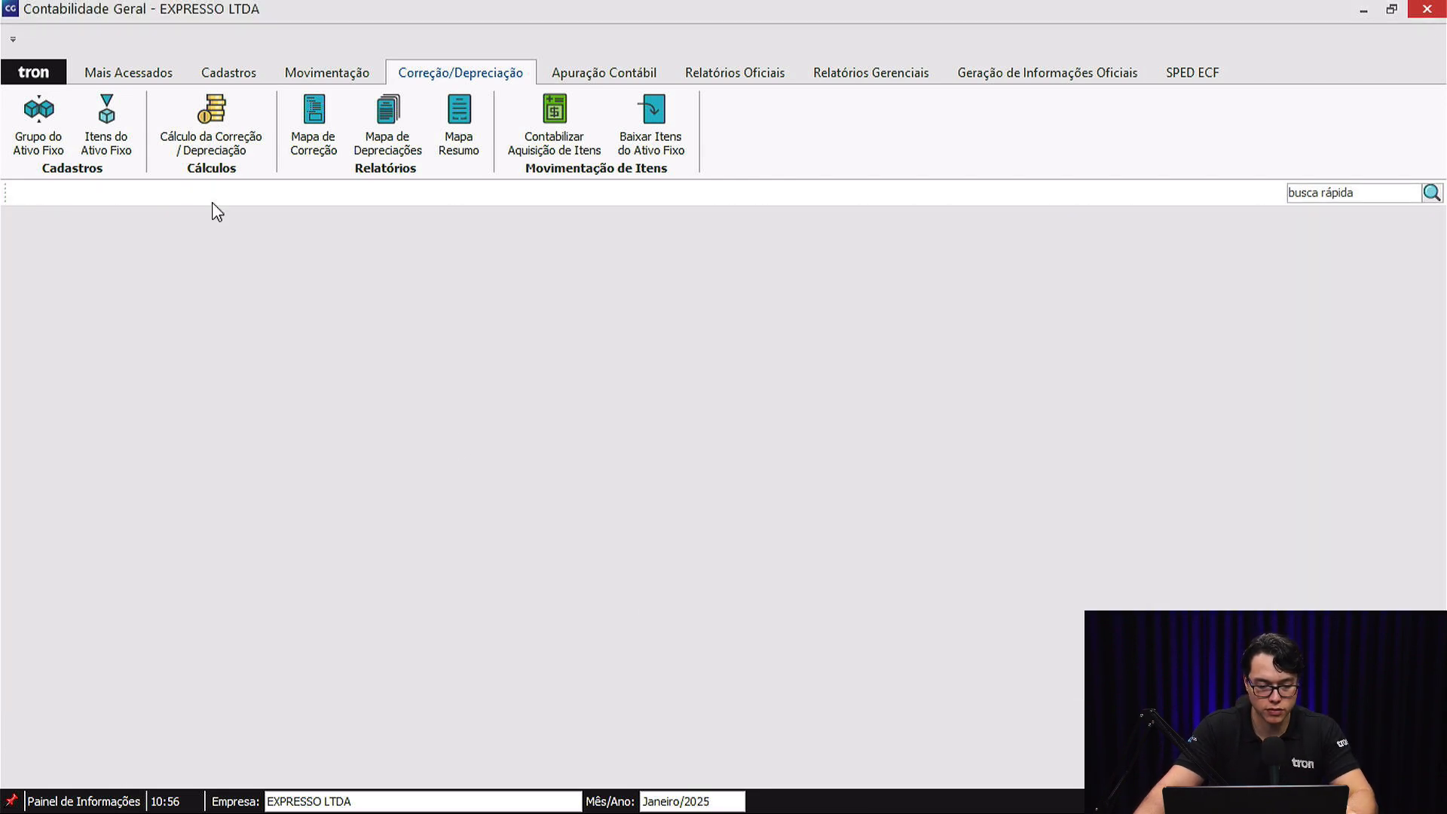
pyautogui.click(211, 125)
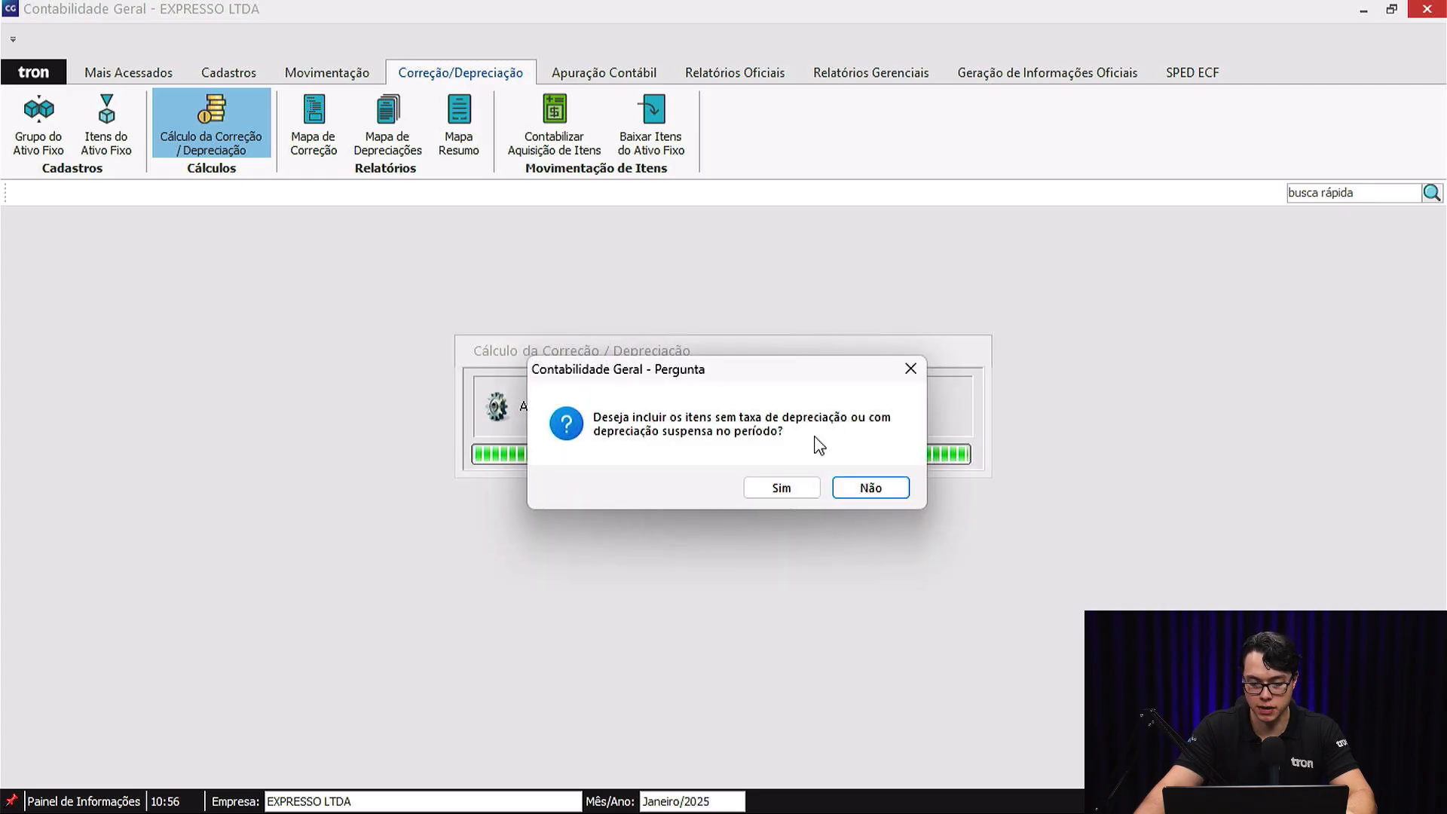
pyautogui.click(867, 488)
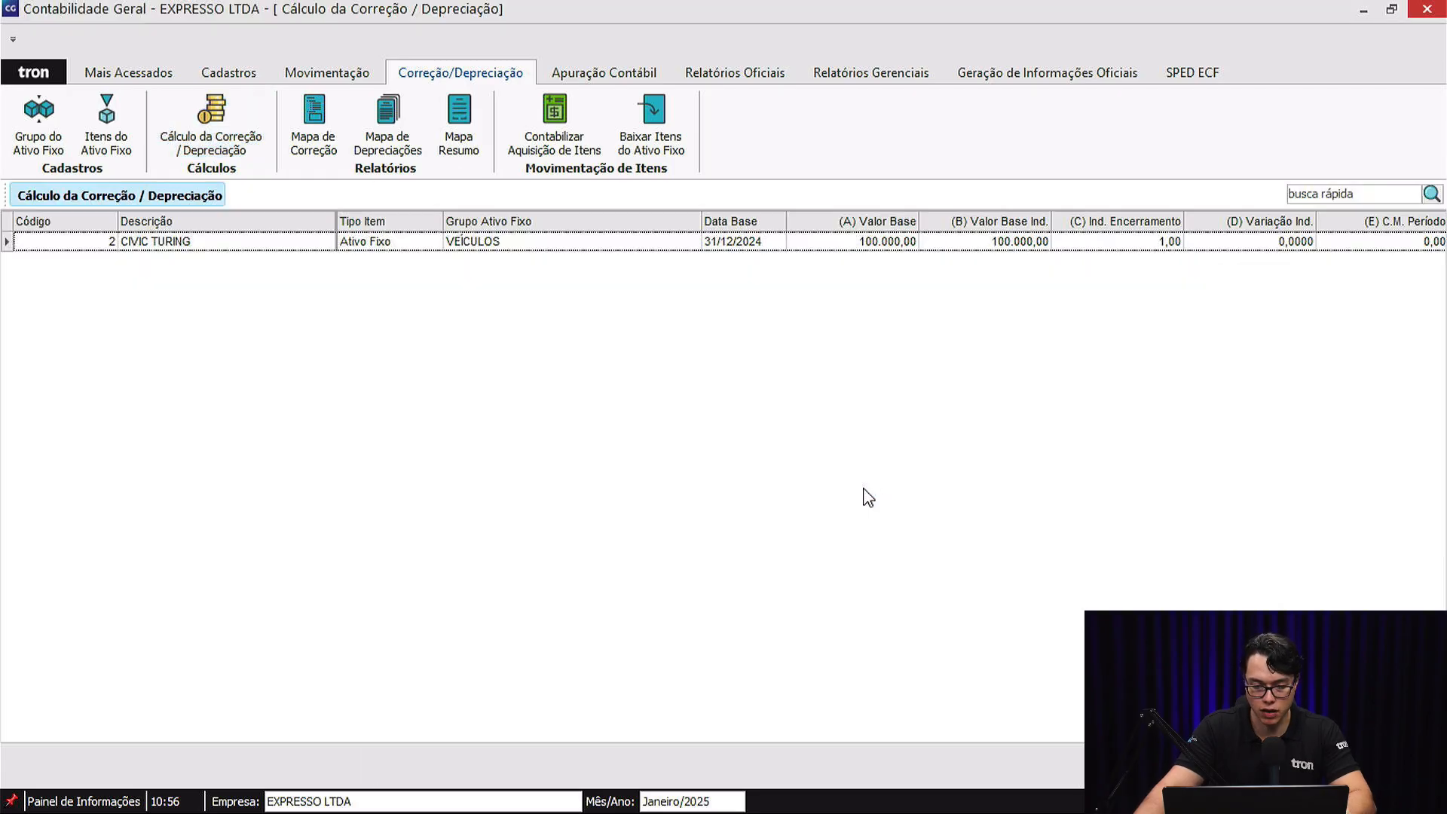
pyautogui.click(710, 799)
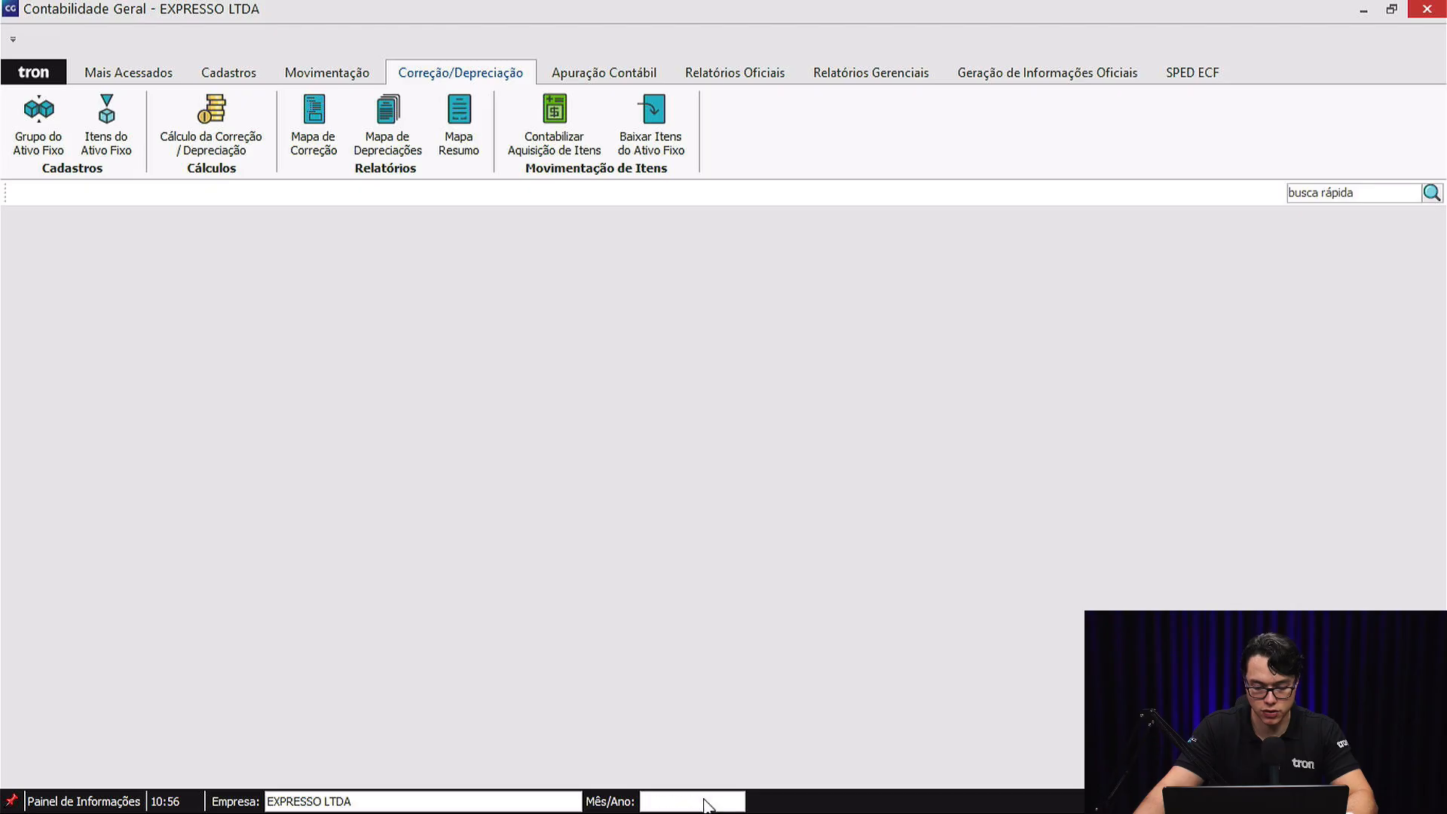
# Set the period to April 2025 and calculate depreciation, excluding items without a rate or with suspended depreciation.
pyautogui.click(704, 803)
pyautogui.click(829, 678)
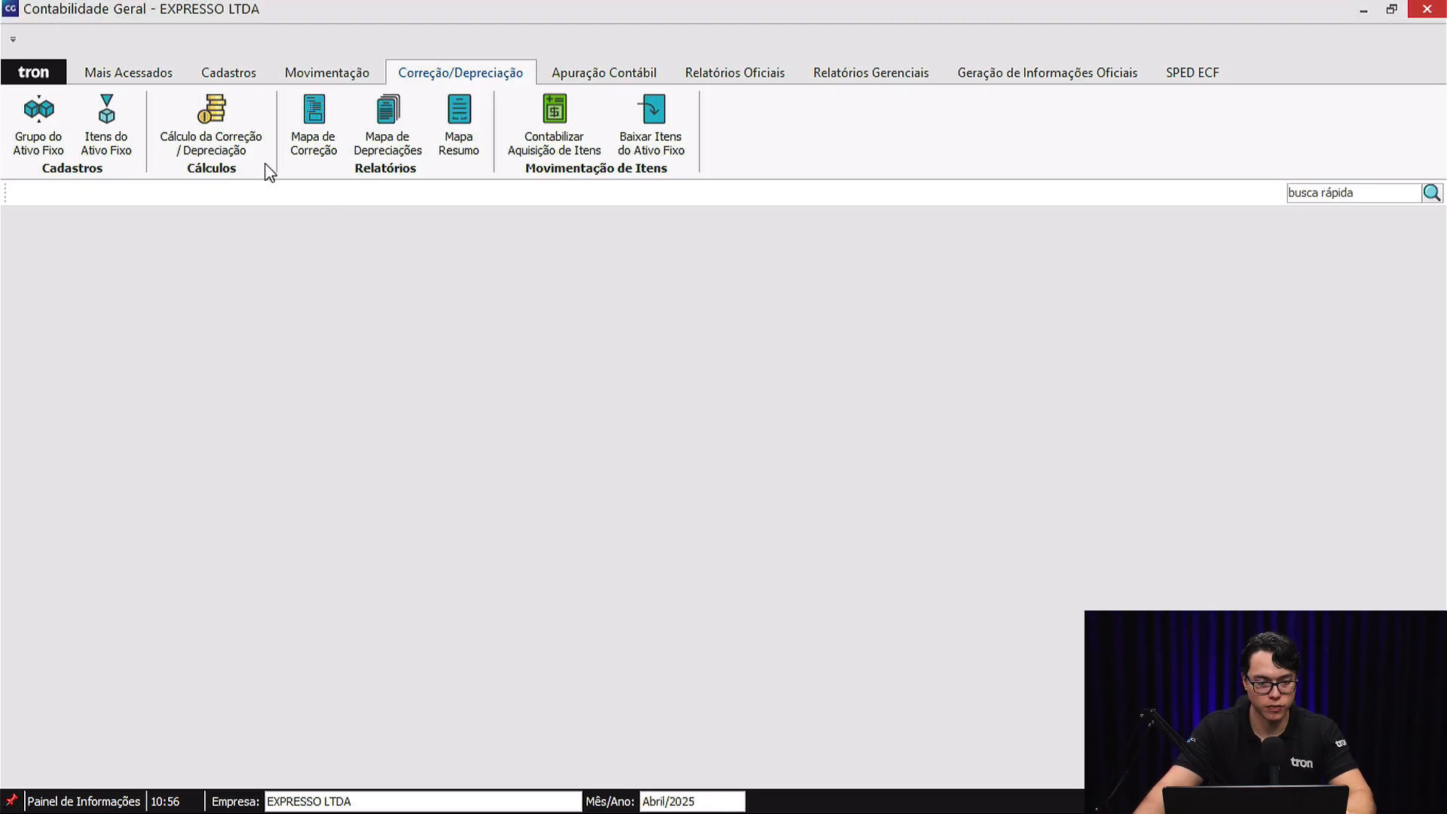
pyautogui.click(214, 120)
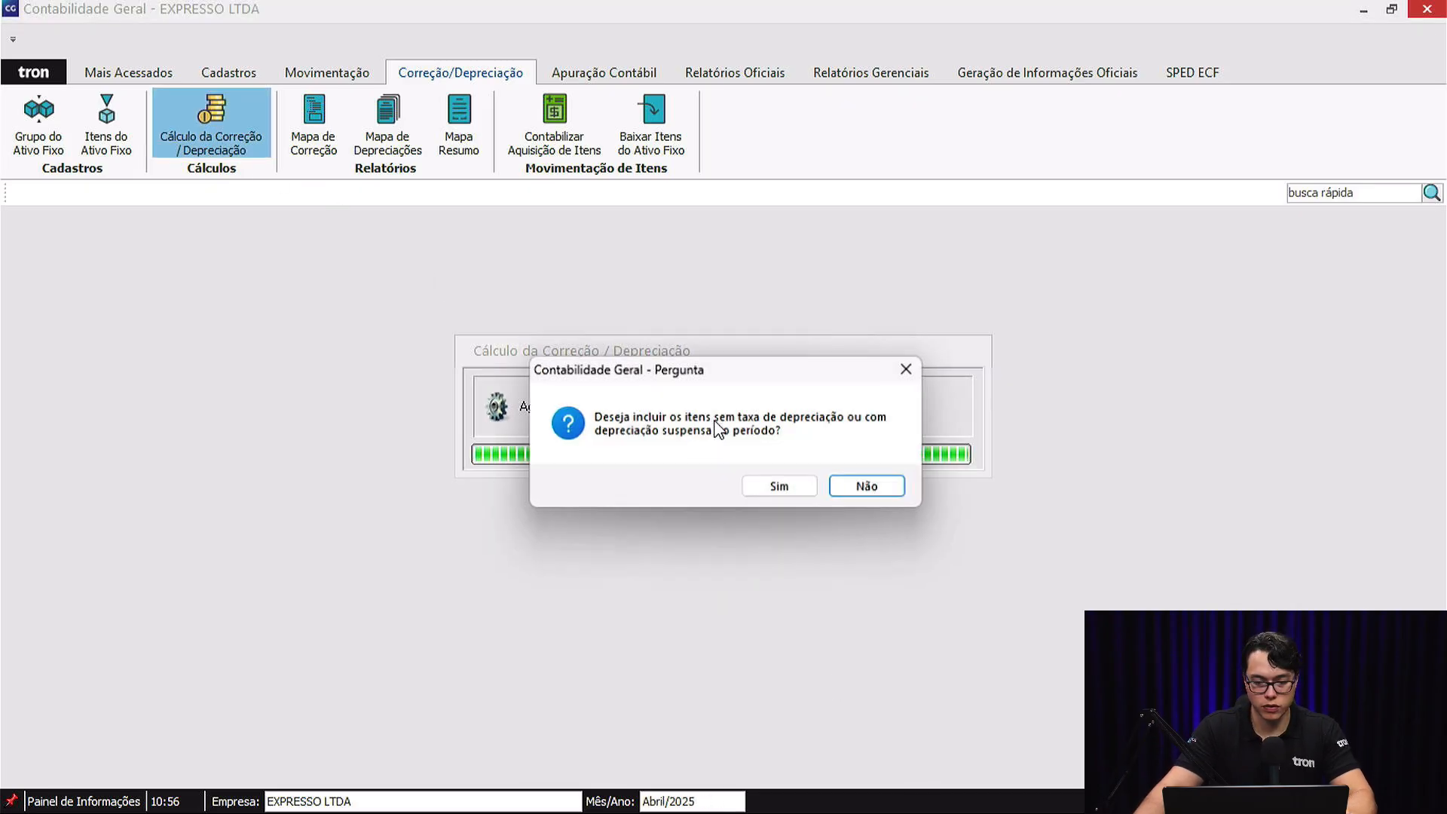
pyautogui.click(871, 488)
# Locate CIVIC TURING's April accumulated depreciation and work out its annual depreciation on the calculator as 100000 times 0,2.
pyautogui.moveTo(609, 733); pyautogui.dragTo(1156, 746)
pyautogui.click(1053, 243)
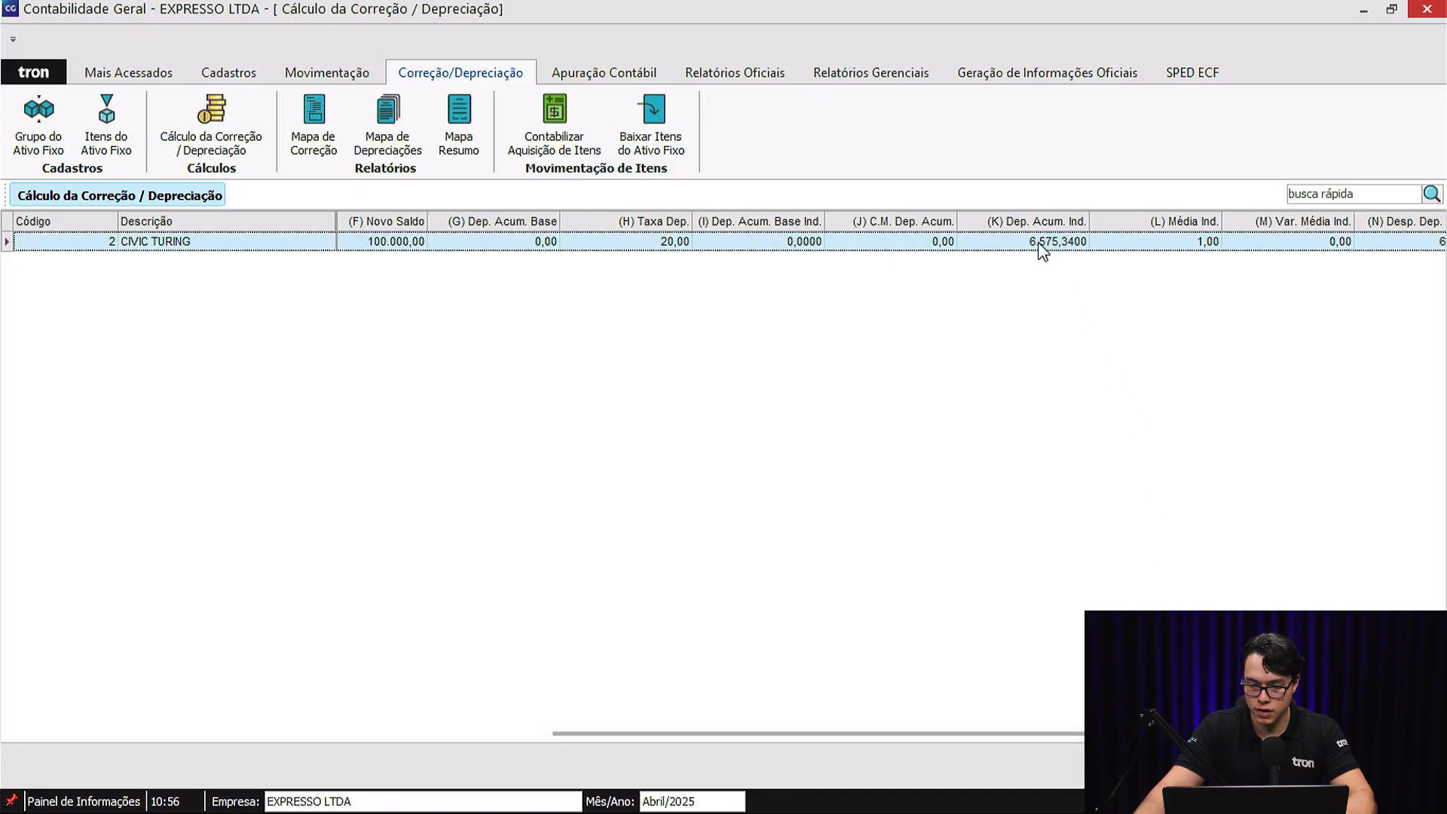
pyautogui.press('F12')
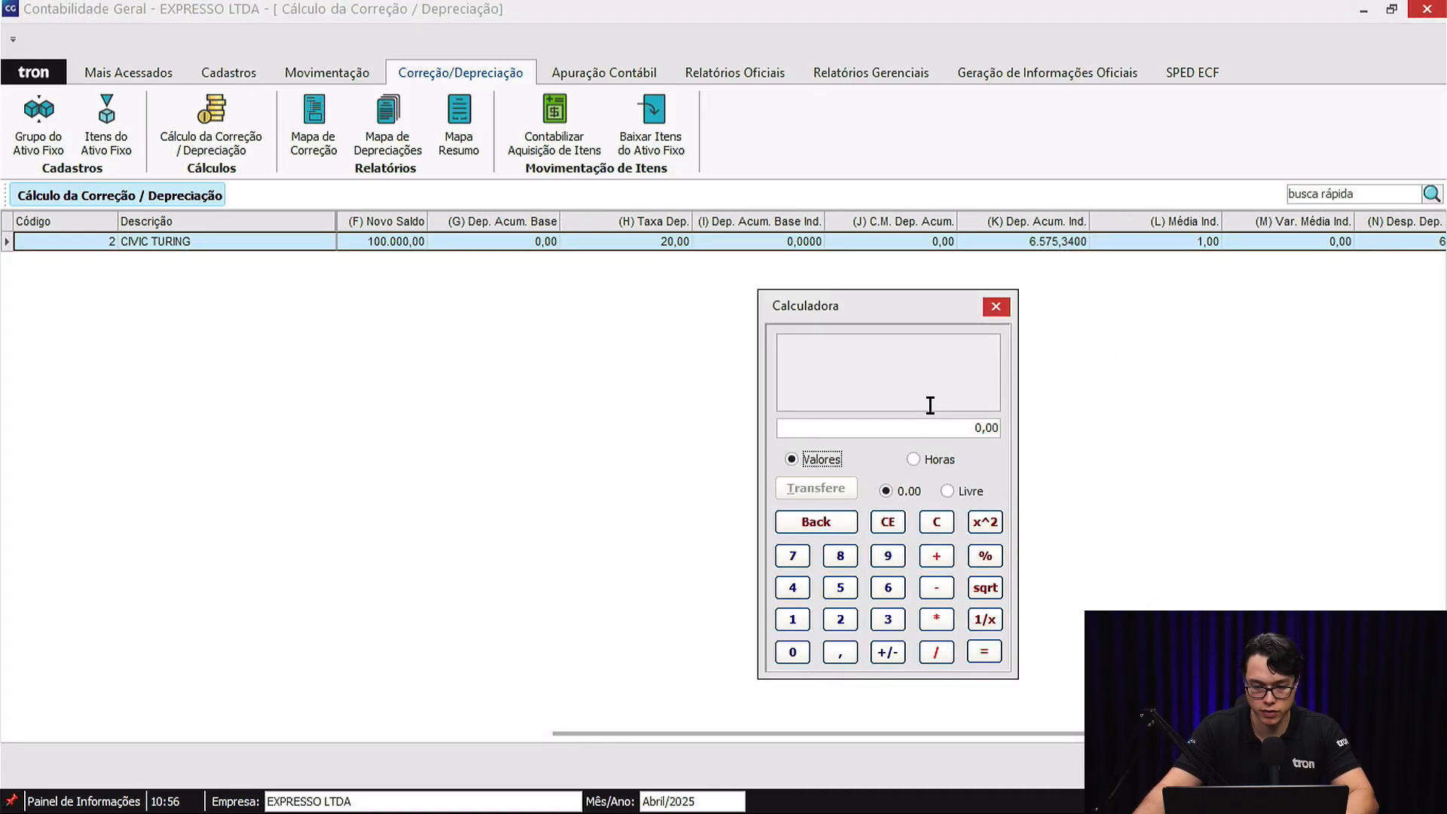
pyautogui.write('100.00')
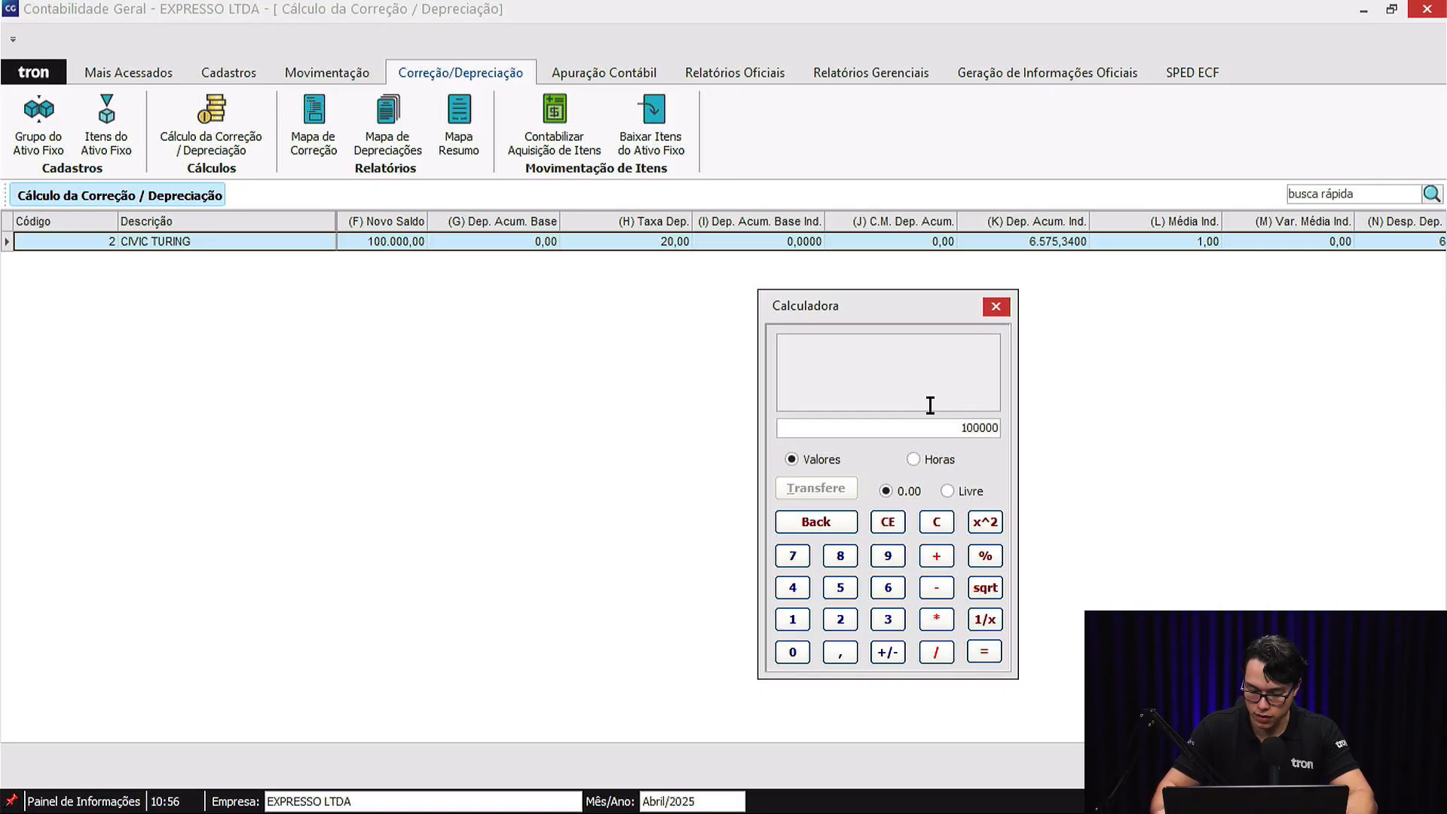
pyautogui.write('0')
pyautogui.press('*')
pyautogui.write('20')
pyautogui.press('BackSpace')
pyautogui.press('BackSpace')
pyautogui.write(',2')
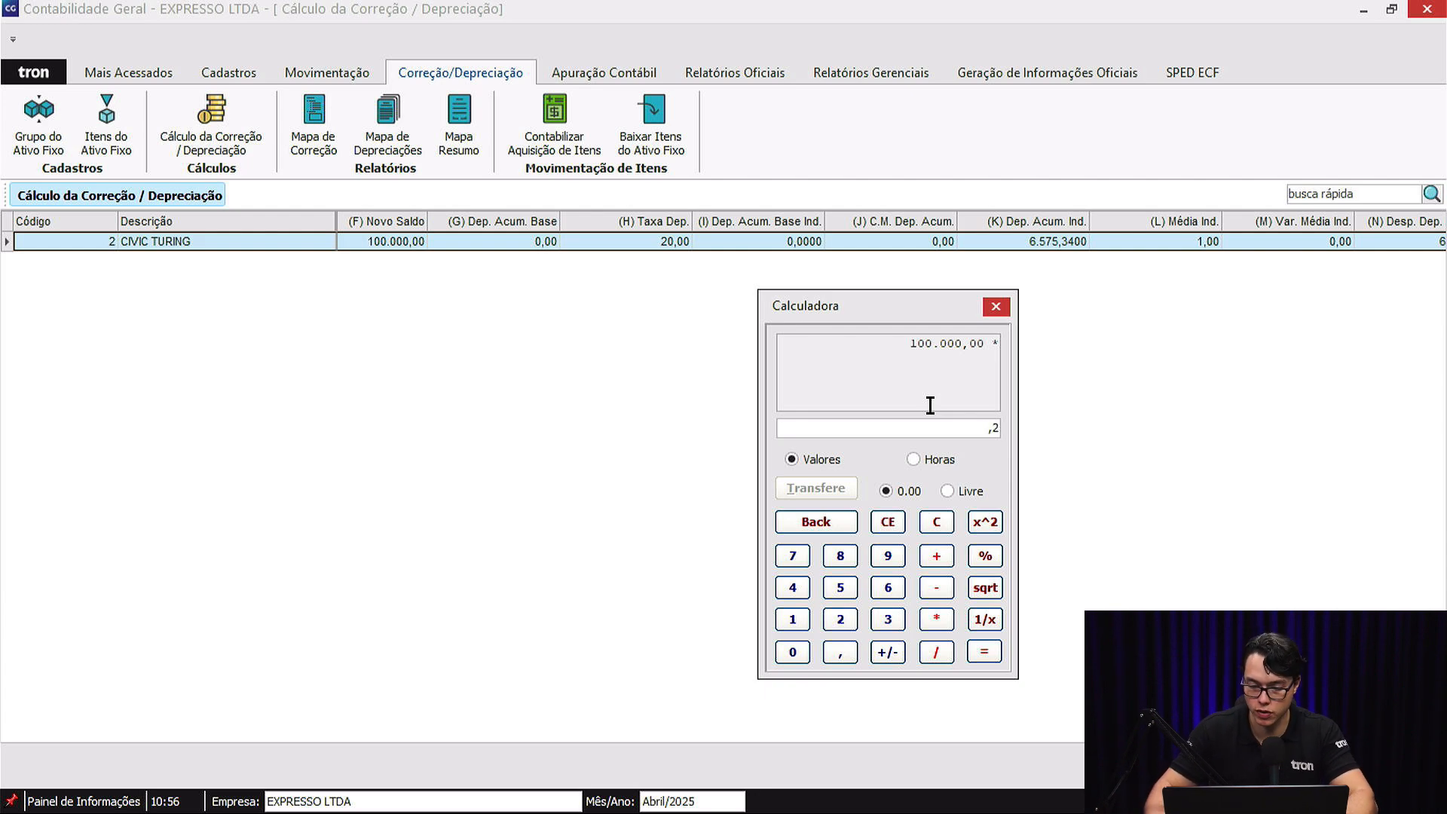
pyautogui.press('Return')
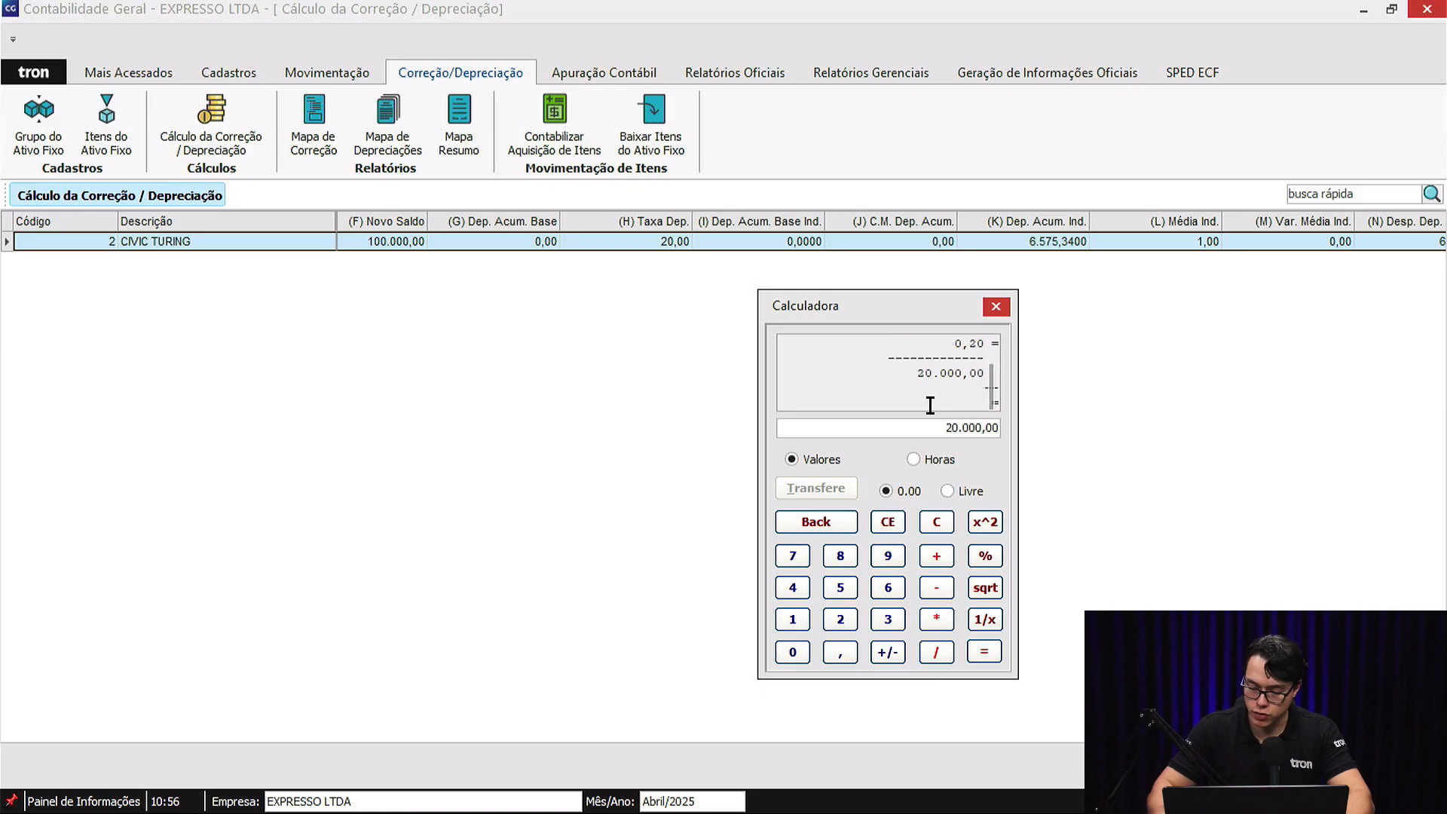
# Divide the annual depreciation by 365, multiply by 30 and by 4, and close the calculator and the unsaved April calculation.
pyautogui.press('/')
pyautogui.write('3')
pyautogui.press('Return')
pyautogui.press('*')
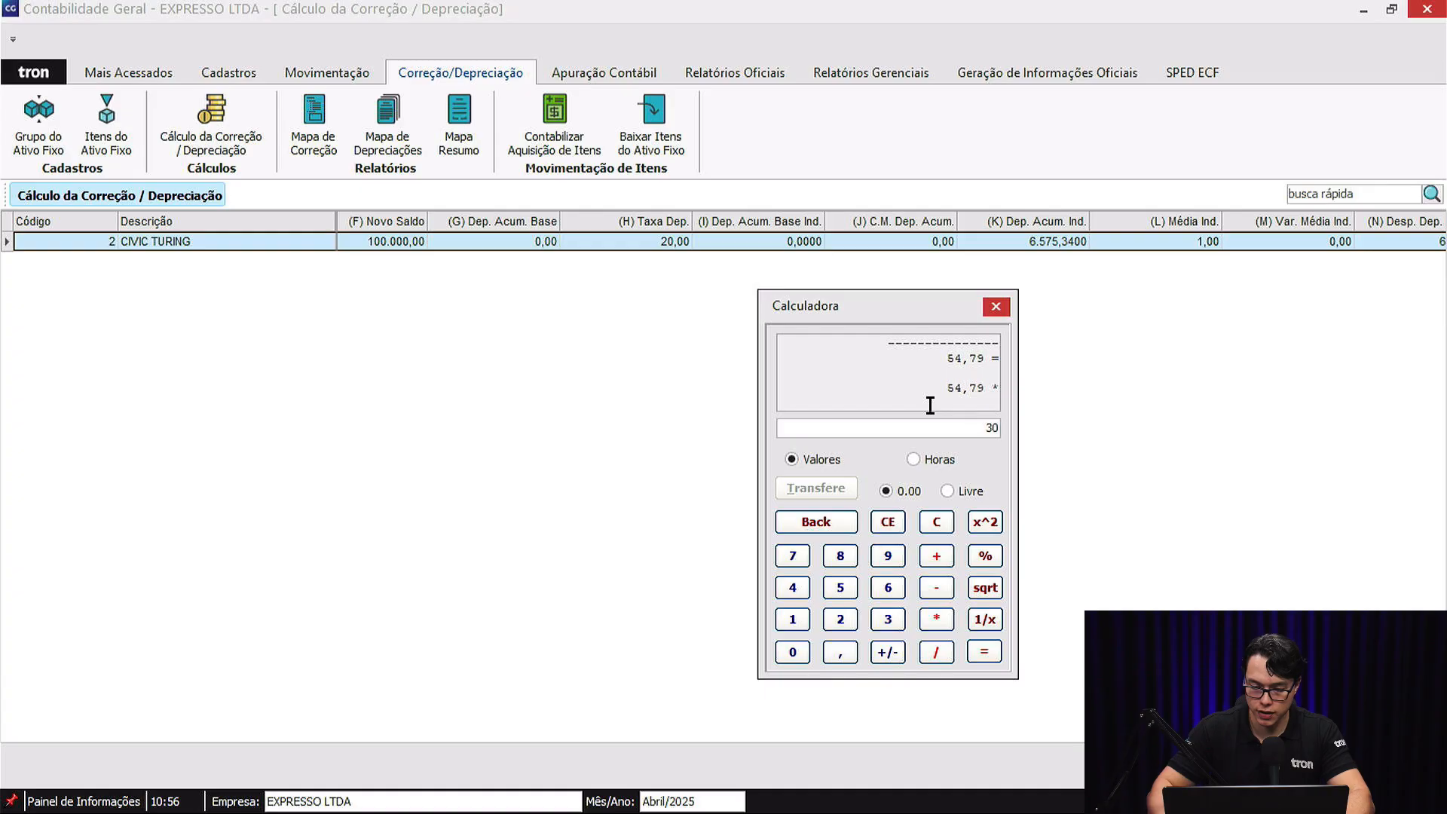
pyautogui.press('Return')
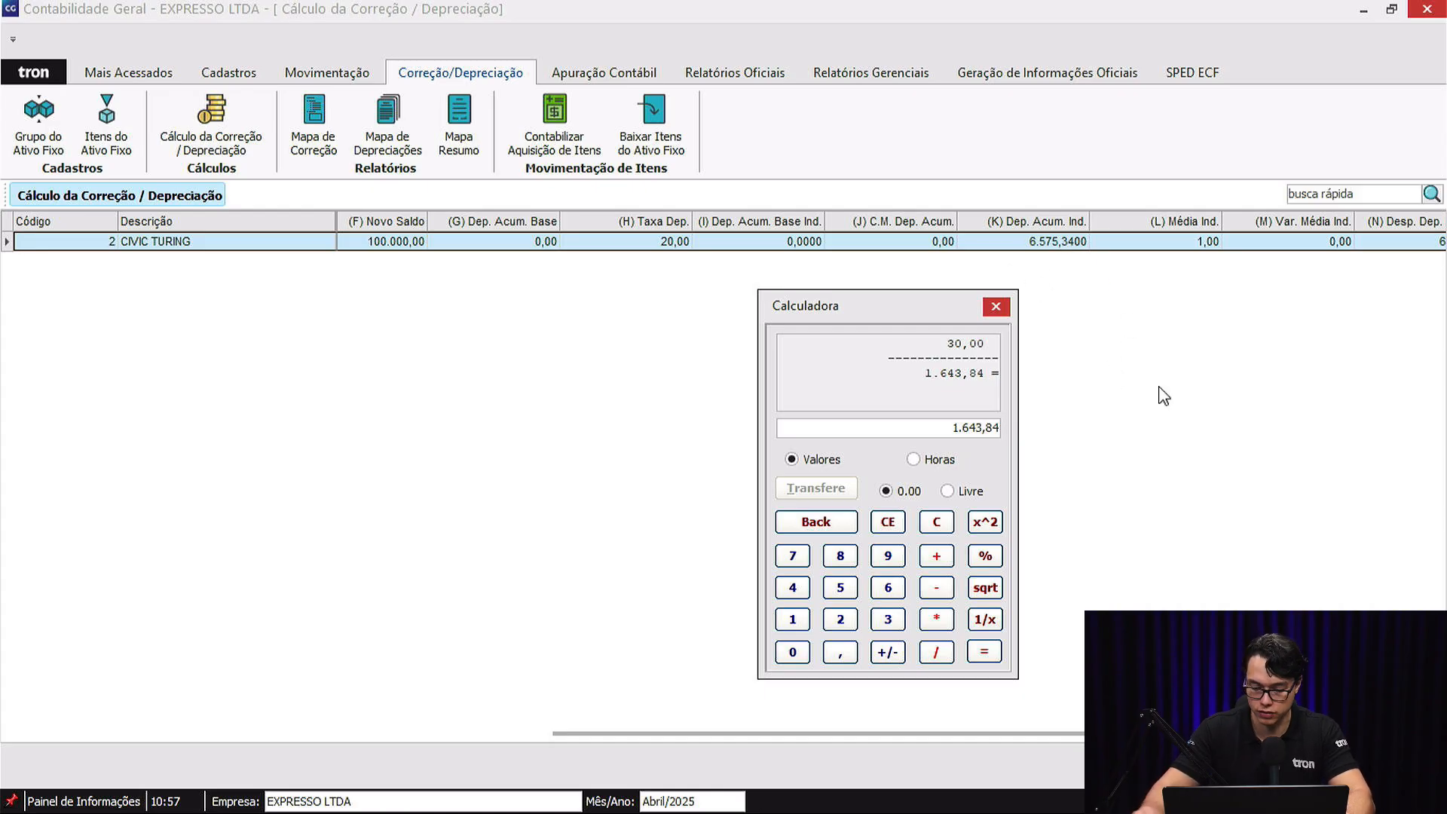
pyautogui.press('*')
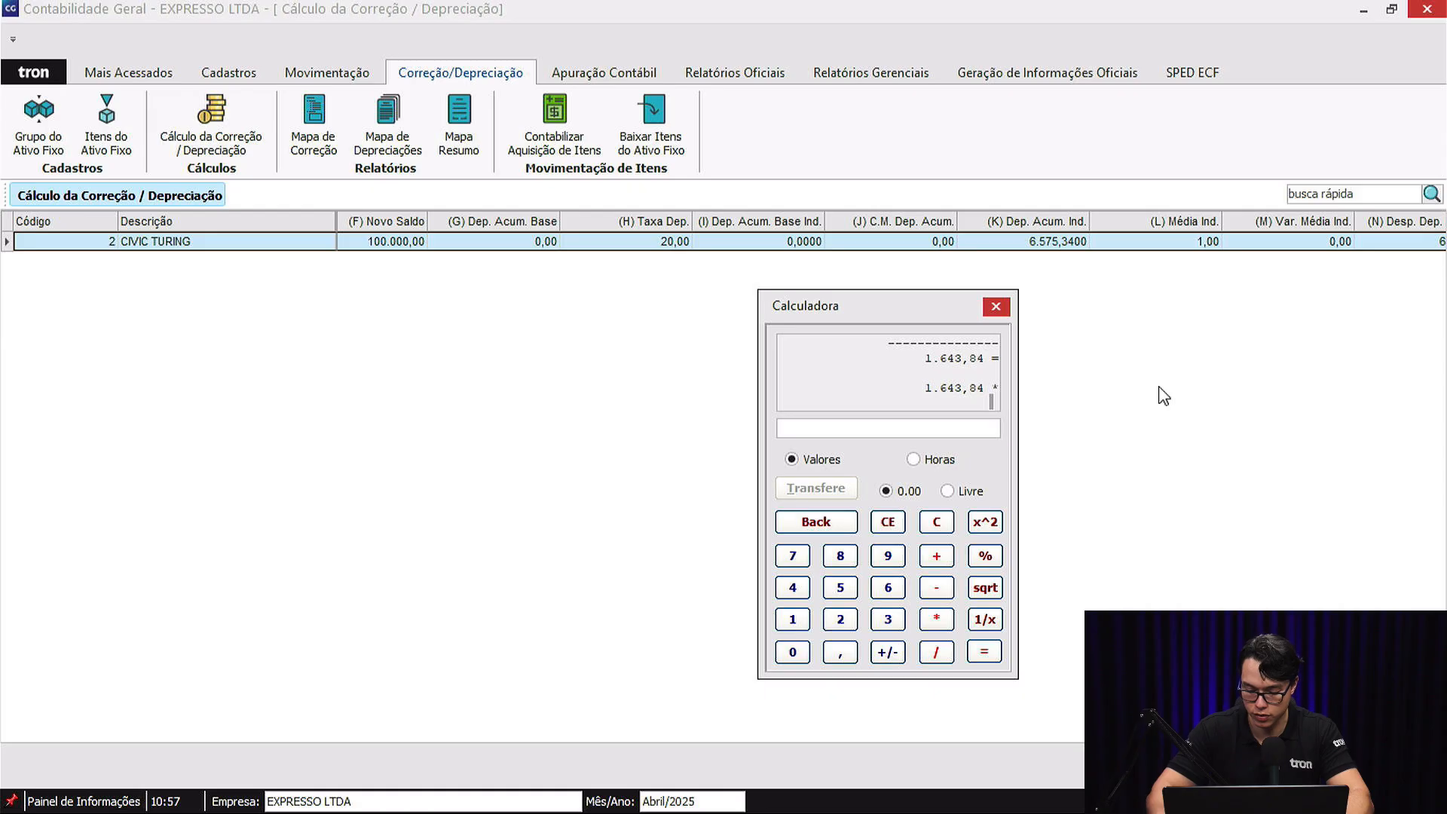
pyautogui.press('Return')
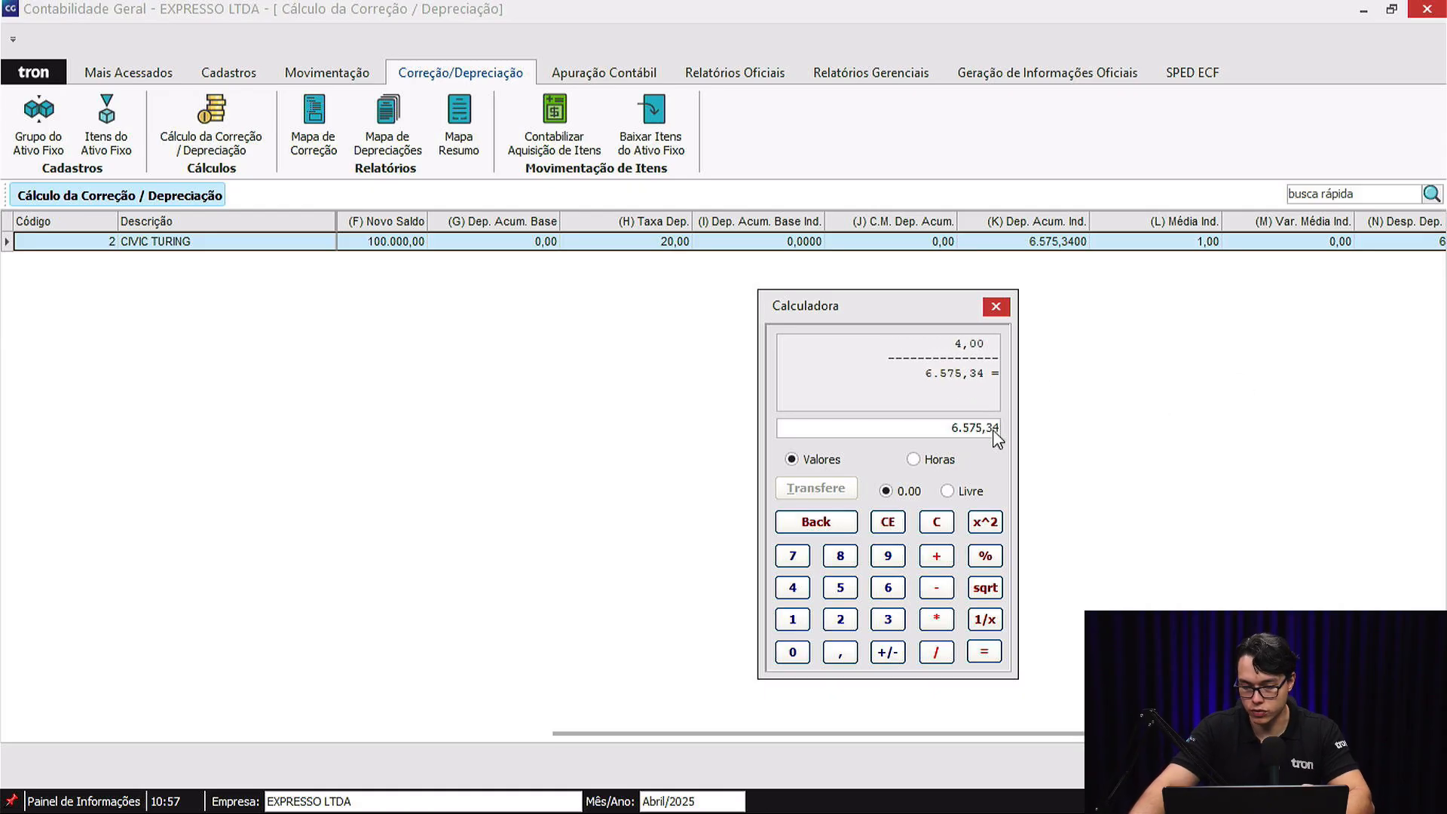
pyautogui.click(997, 306)
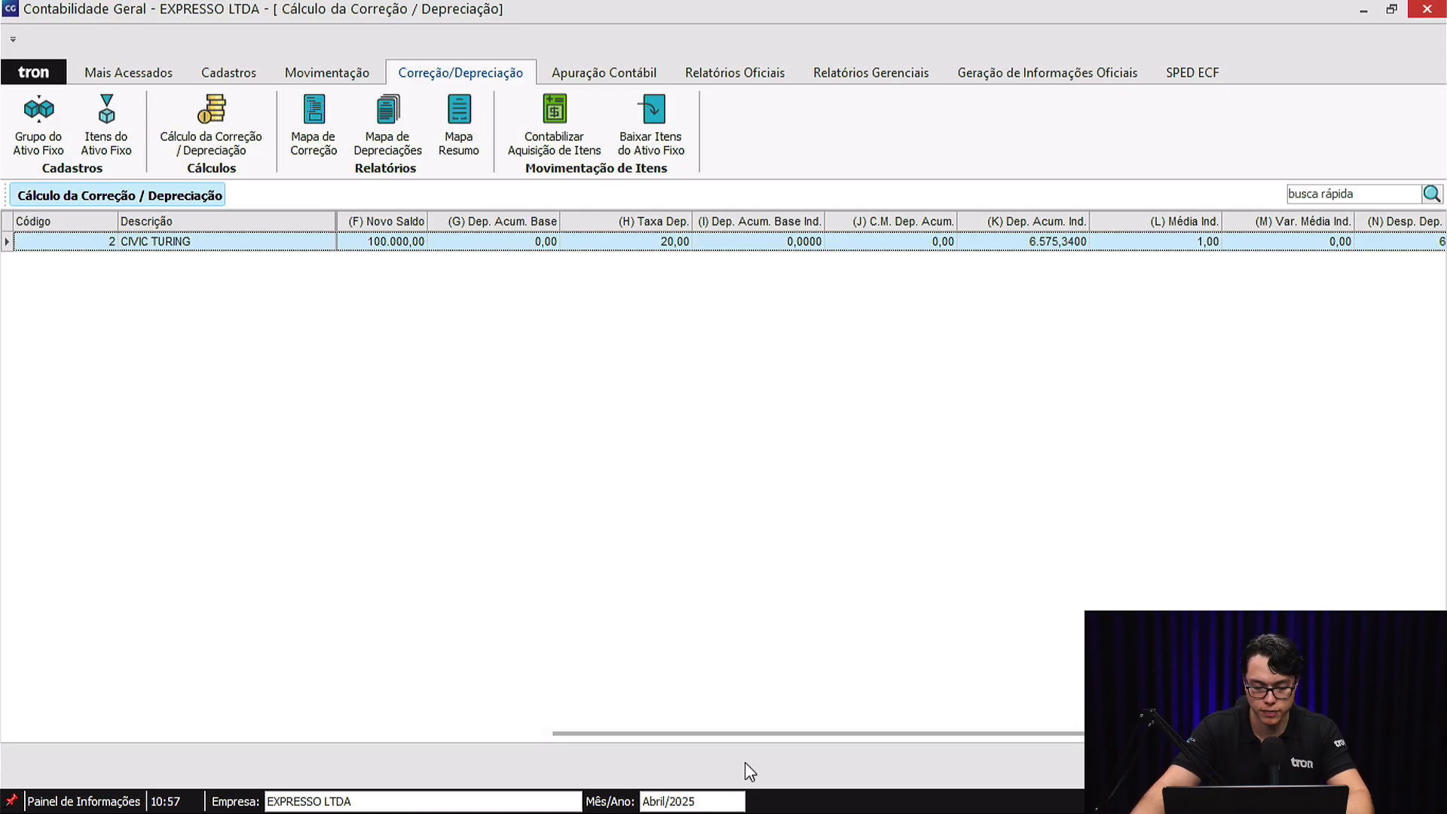
pyautogui.press('Escape')
# Set the period to December 2025 and calculate depreciation, excluding items without a rate or with suspended depreciation.
pyautogui.click(707, 802)
pyautogui.click(847, 756)
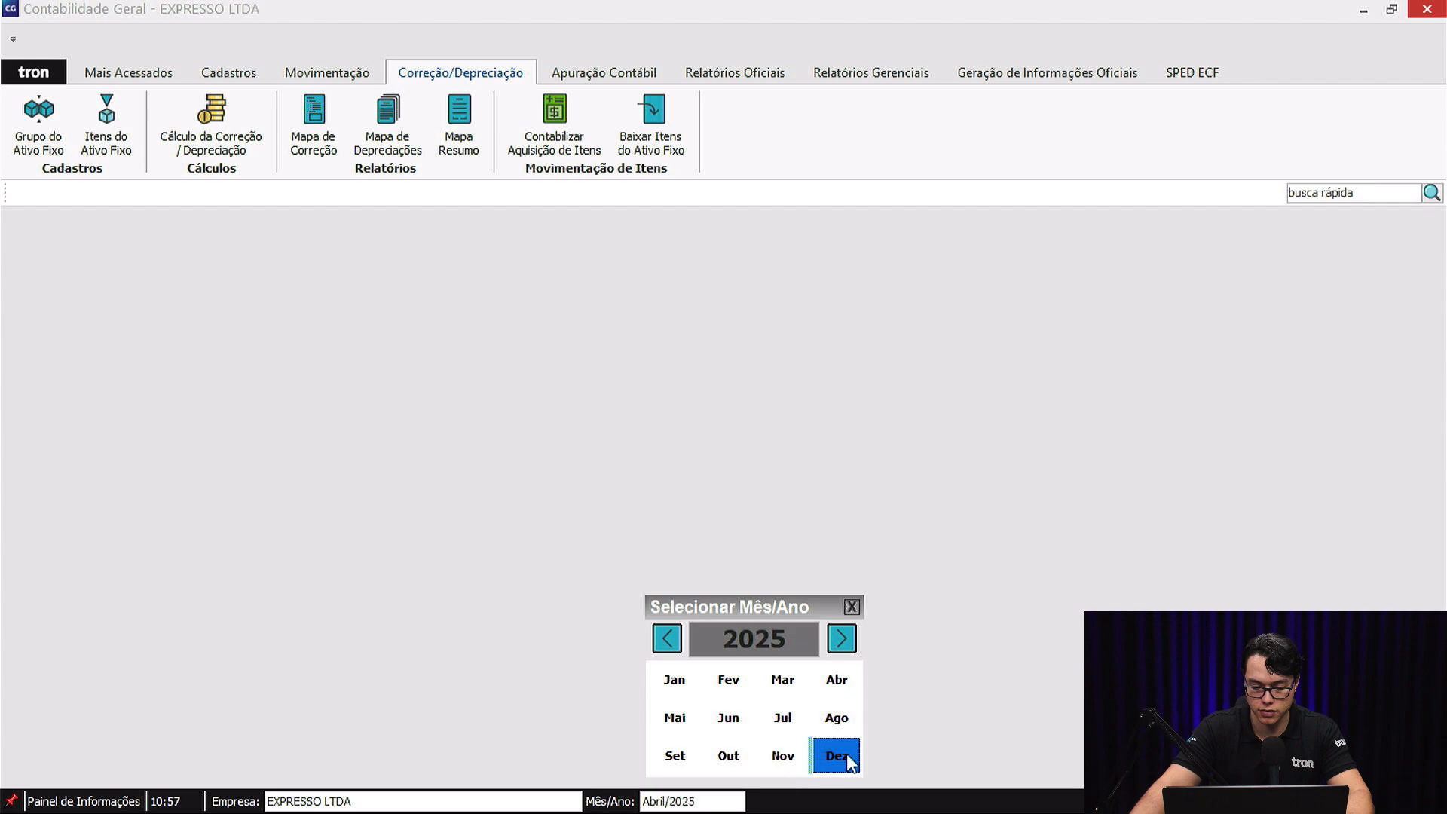
pyautogui.click(217, 137)
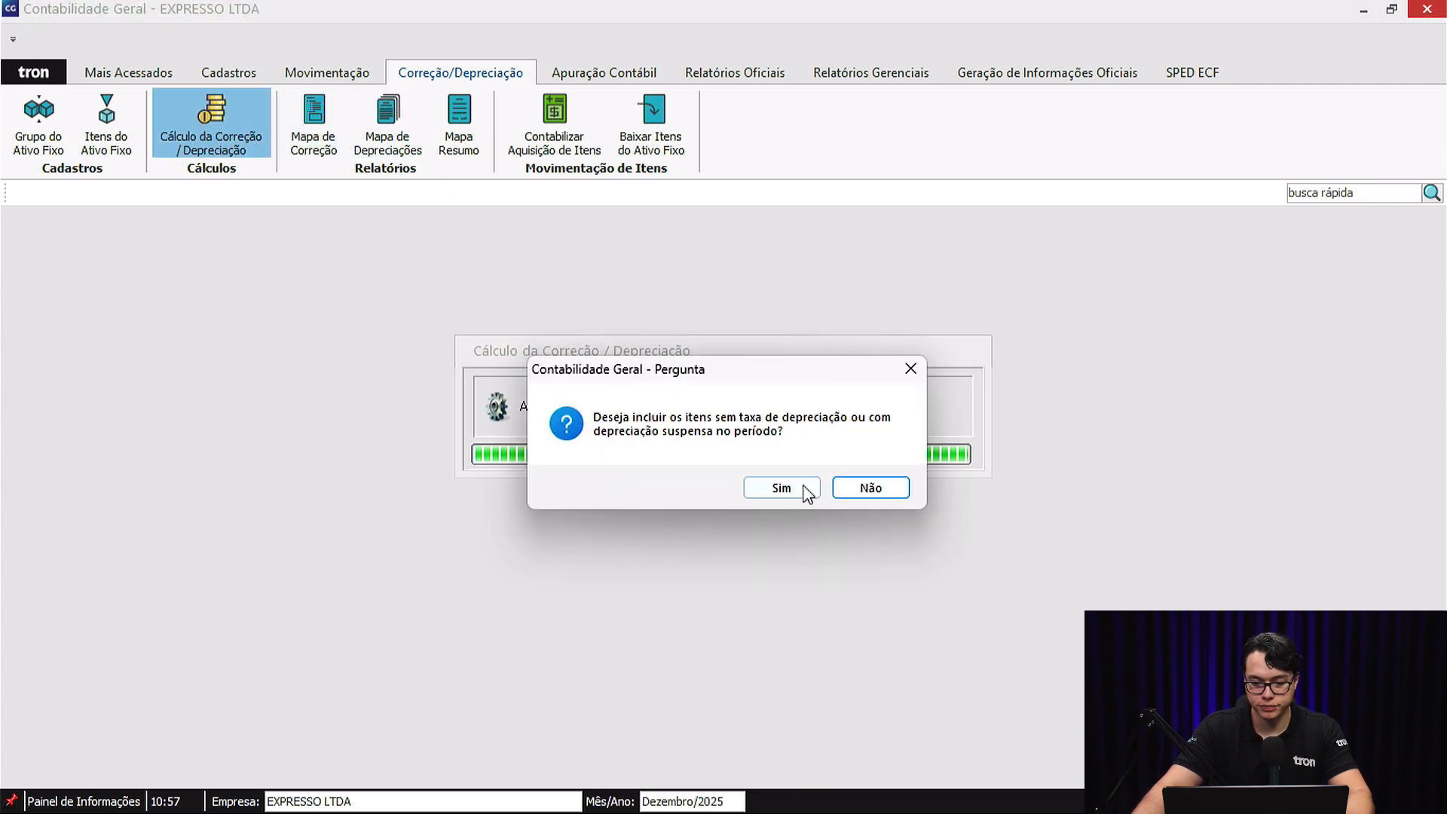
pyautogui.click(867, 489)
# Check CIVIC TURING's accumulated depreciation for December and save the calculated corrections/depreciations, confirming the save.
pyautogui.moveTo(639, 740); pyautogui.dragTo(1158, 758)
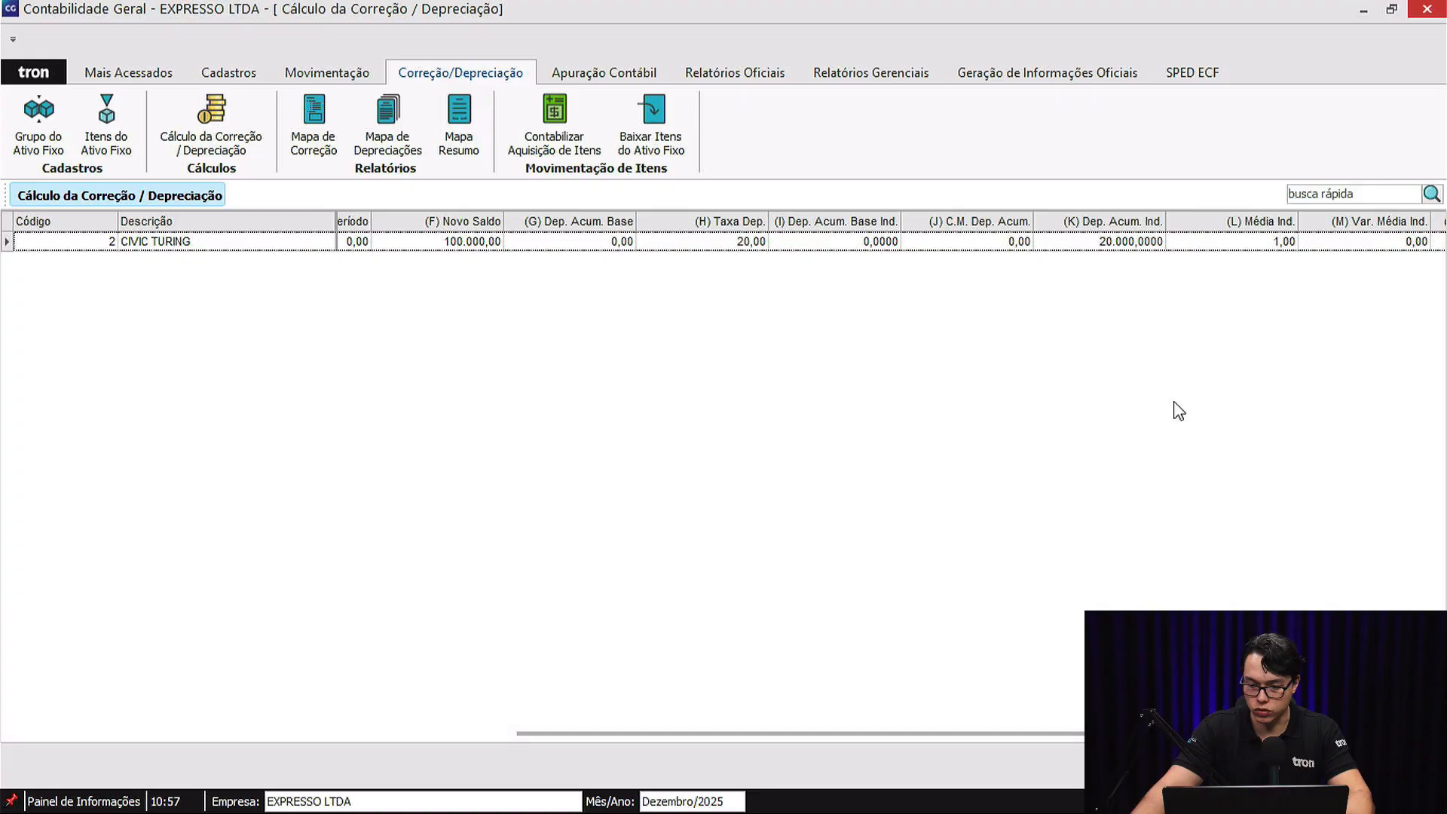
pyautogui.click(1123, 243)
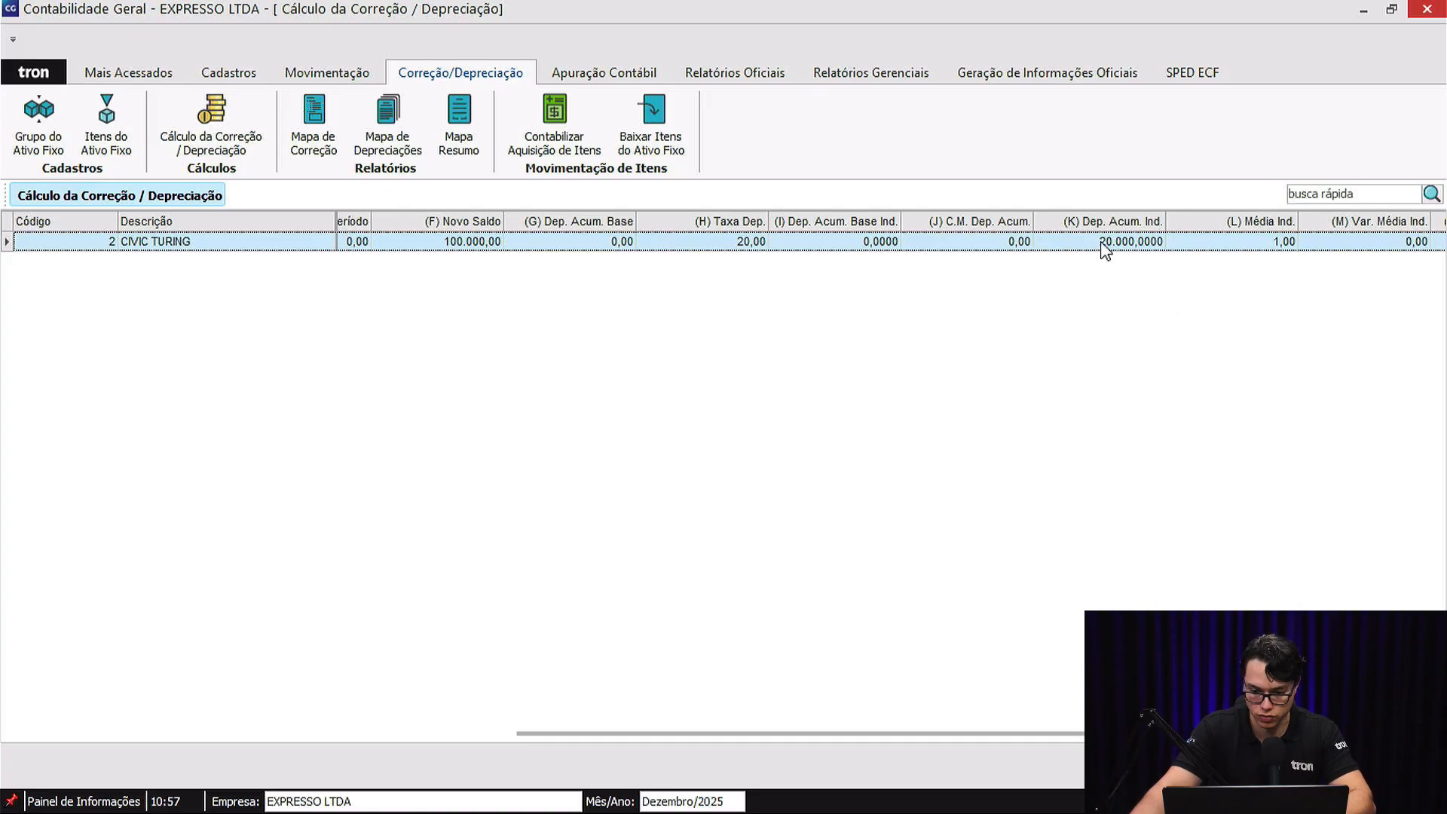
pyautogui.rightClick(1240, 552)
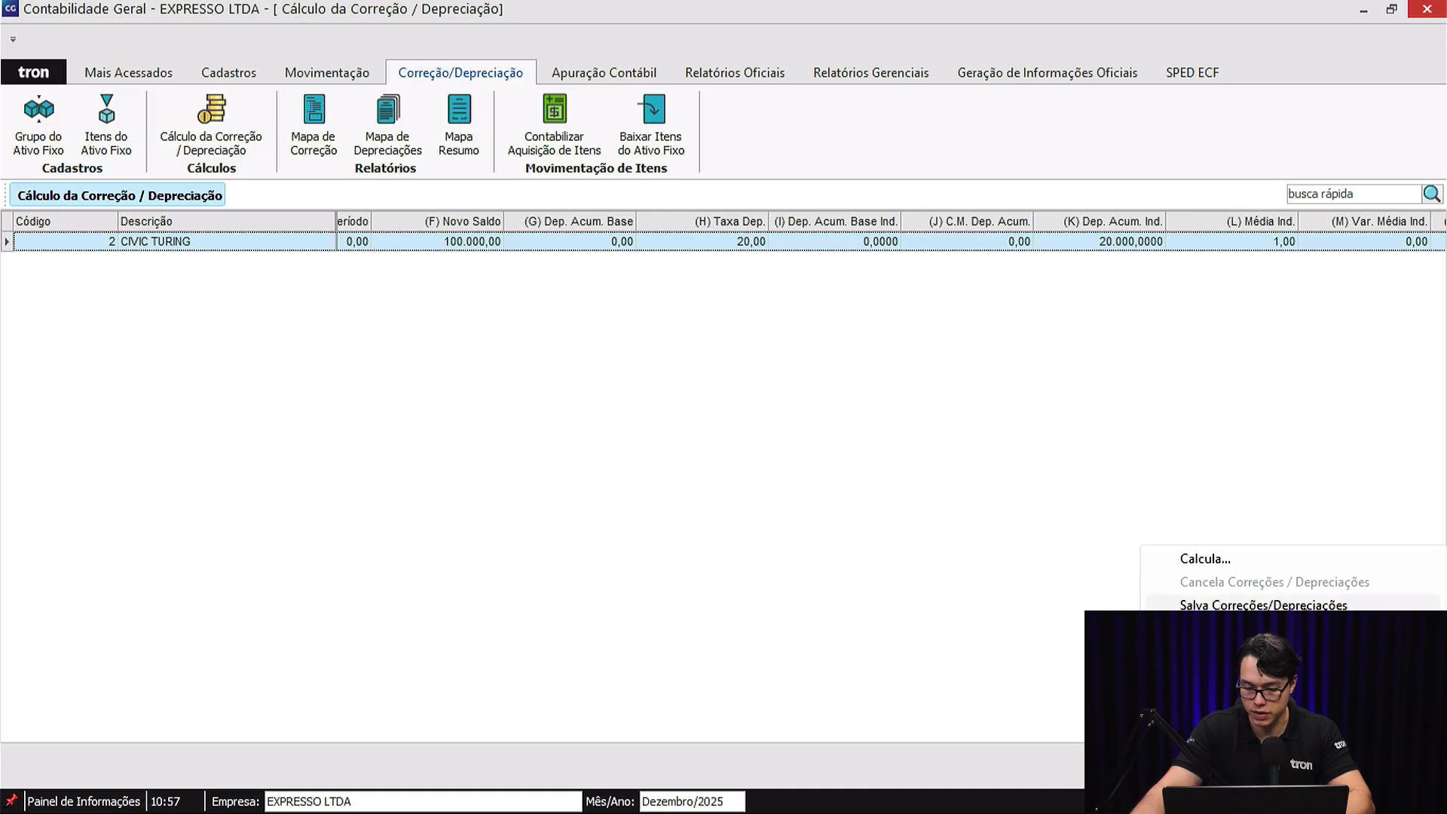
pyautogui.click(1264, 605)
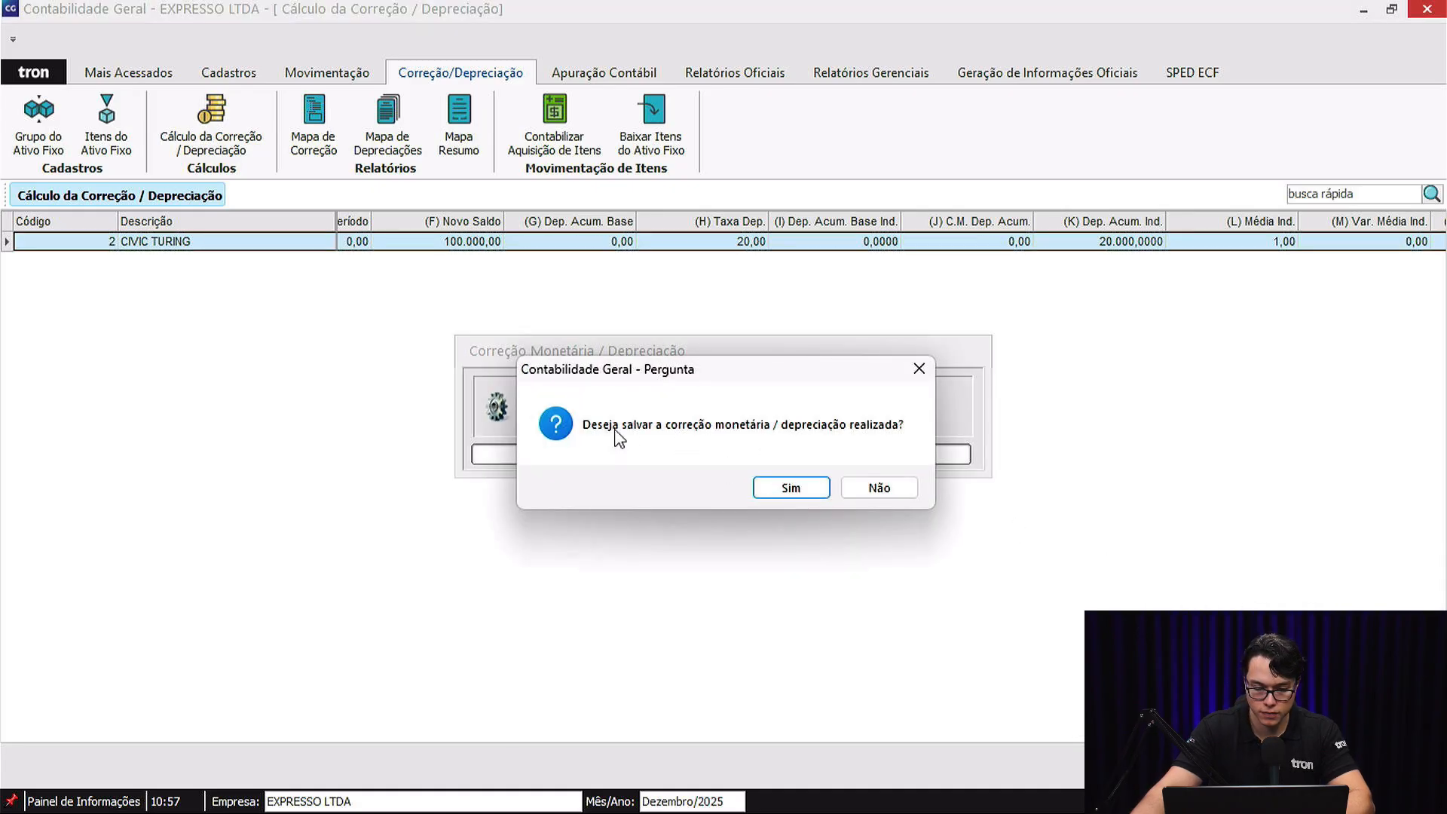
pyautogui.click(793, 487)
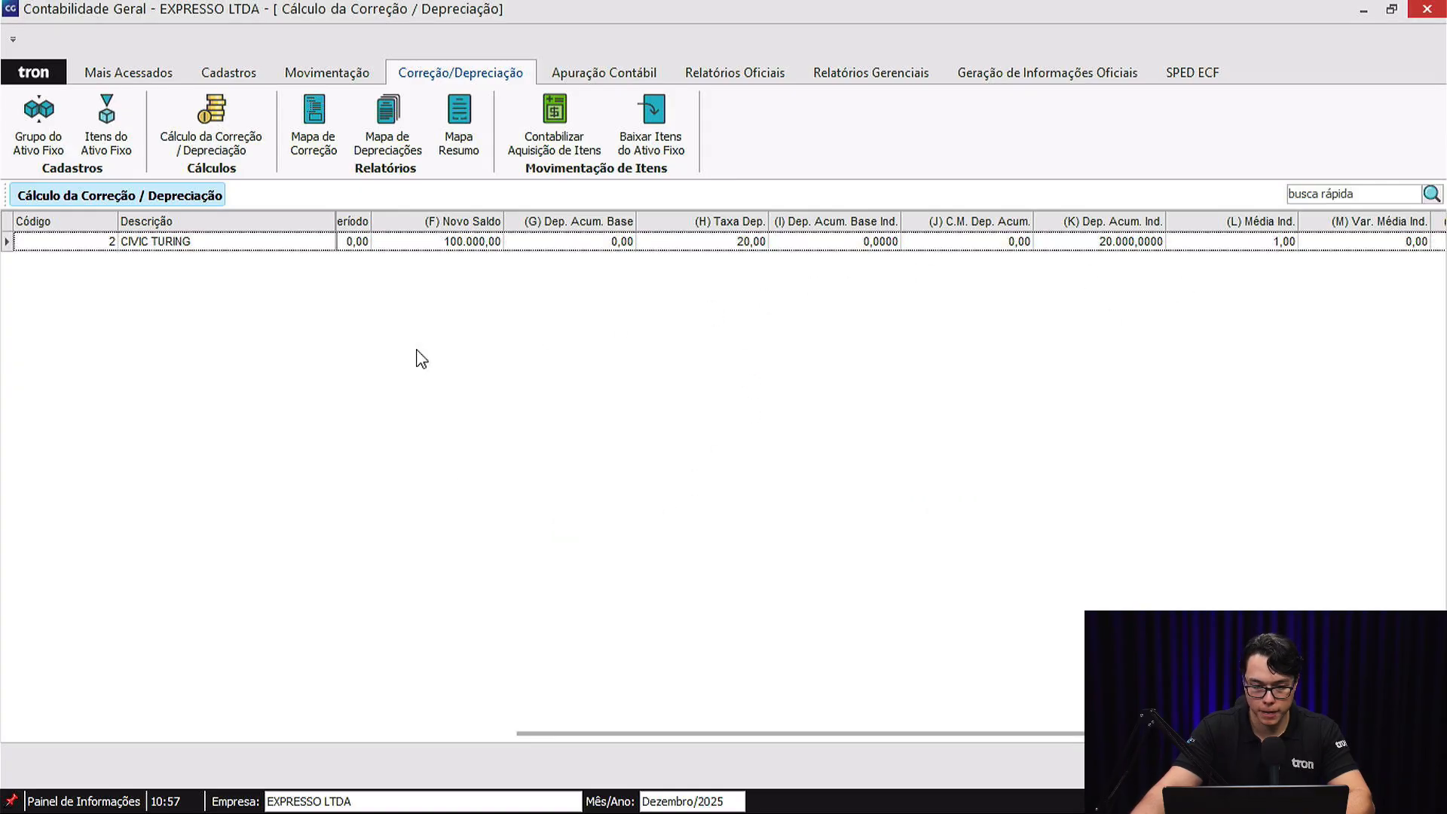
# Reopen the saved depreciation calculation for December 2025, check the CIVIC TURING record and close it.
pyautogui.click(680, 800)
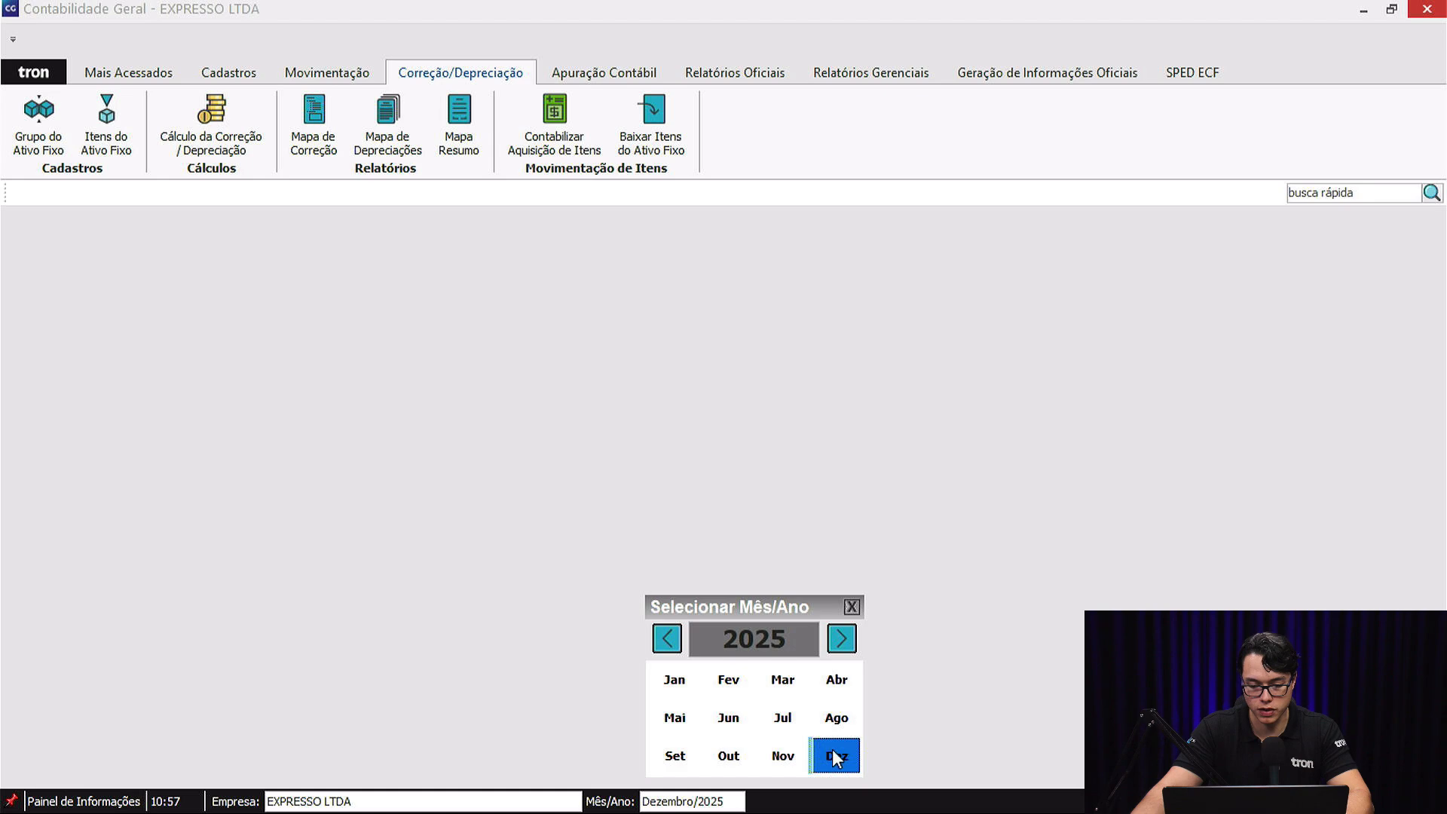
pyautogui.click(833, 750)
pyautogui.click(236, 149)
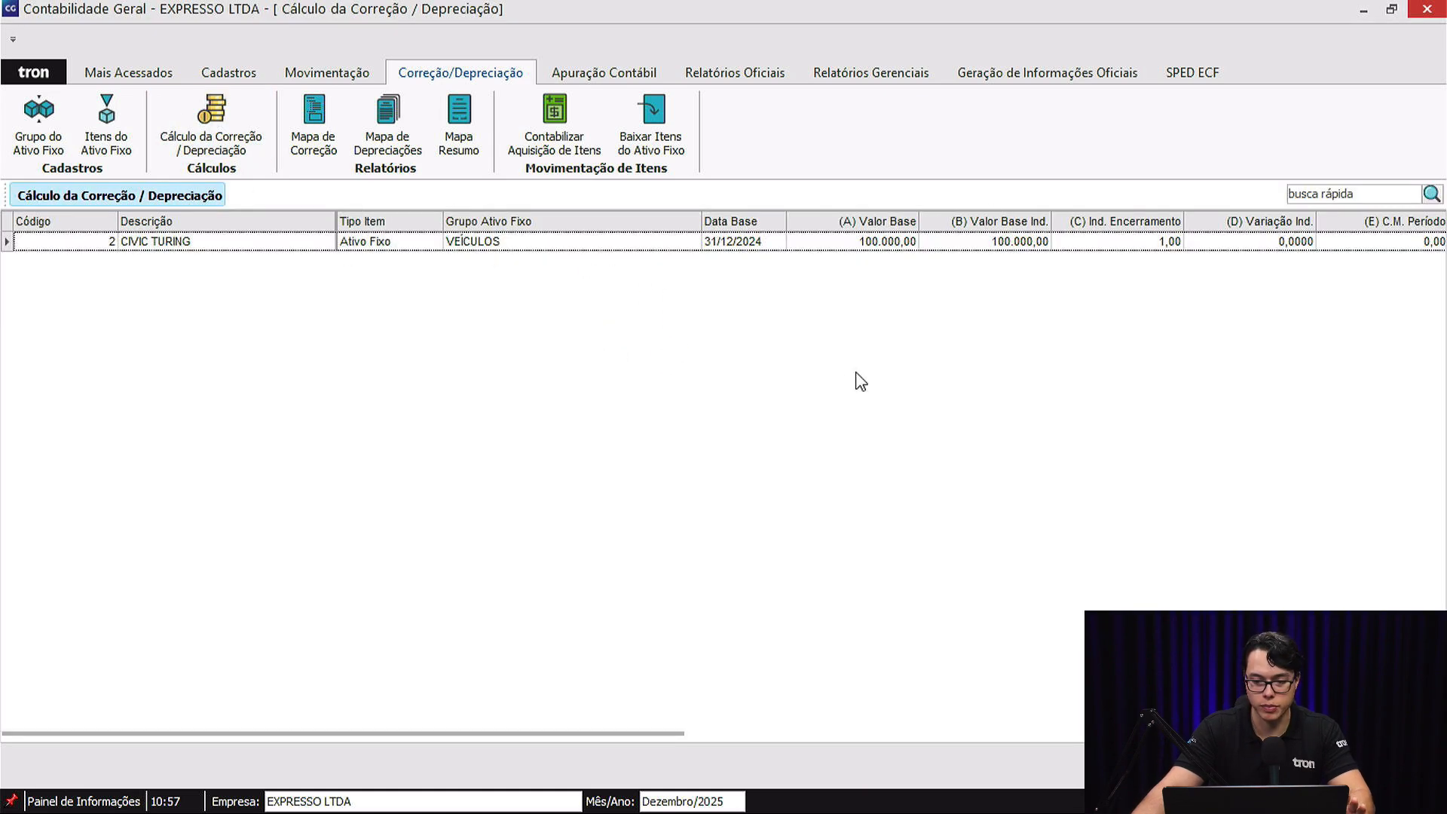
pyautogui.press('Escape')
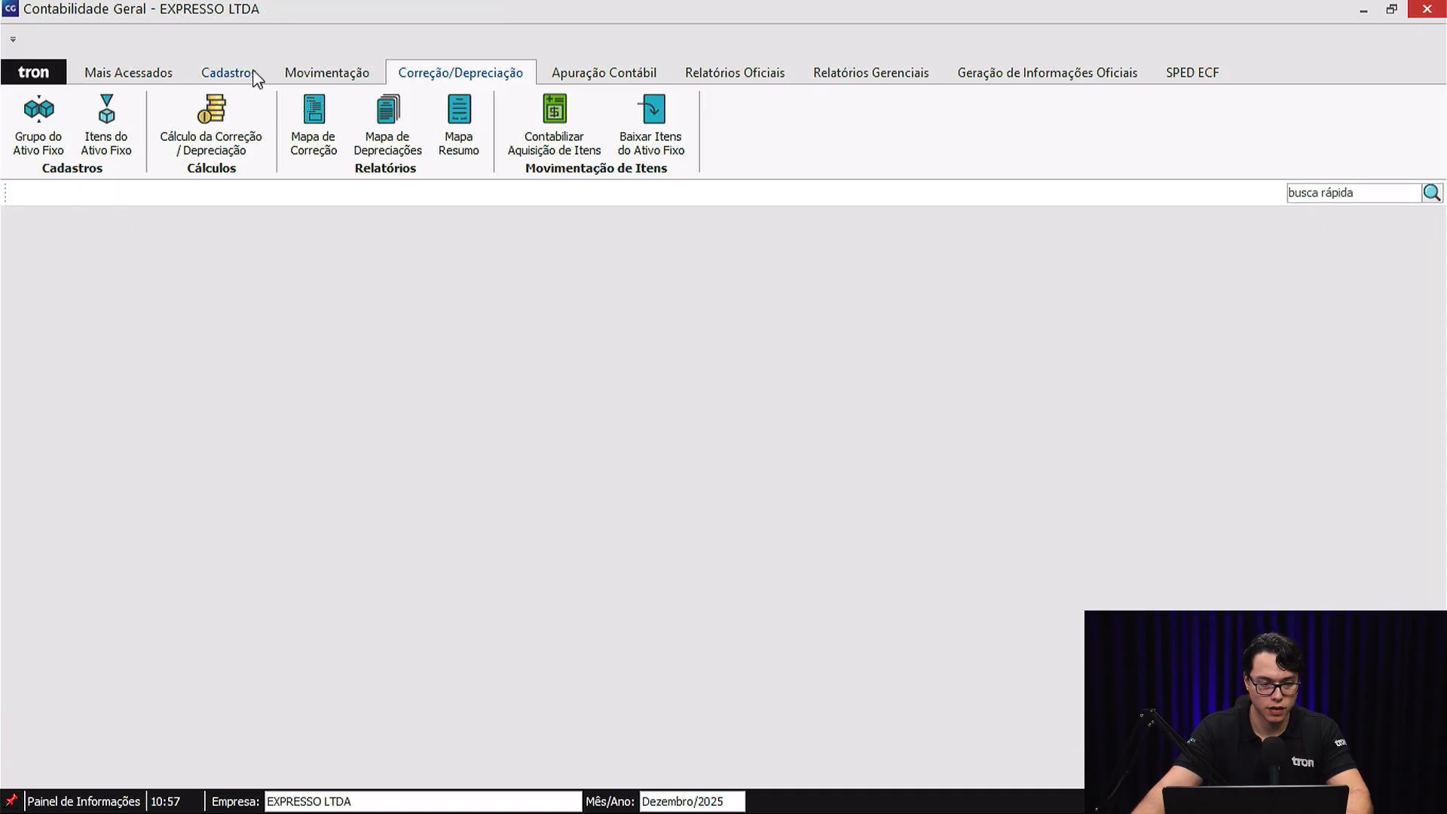
# List all December 2025 accounting entries without a filter and check the vehicle depreciation entry's account and credit.
pyautogui.click(313, 74)
pyautogui.click(39, 105)
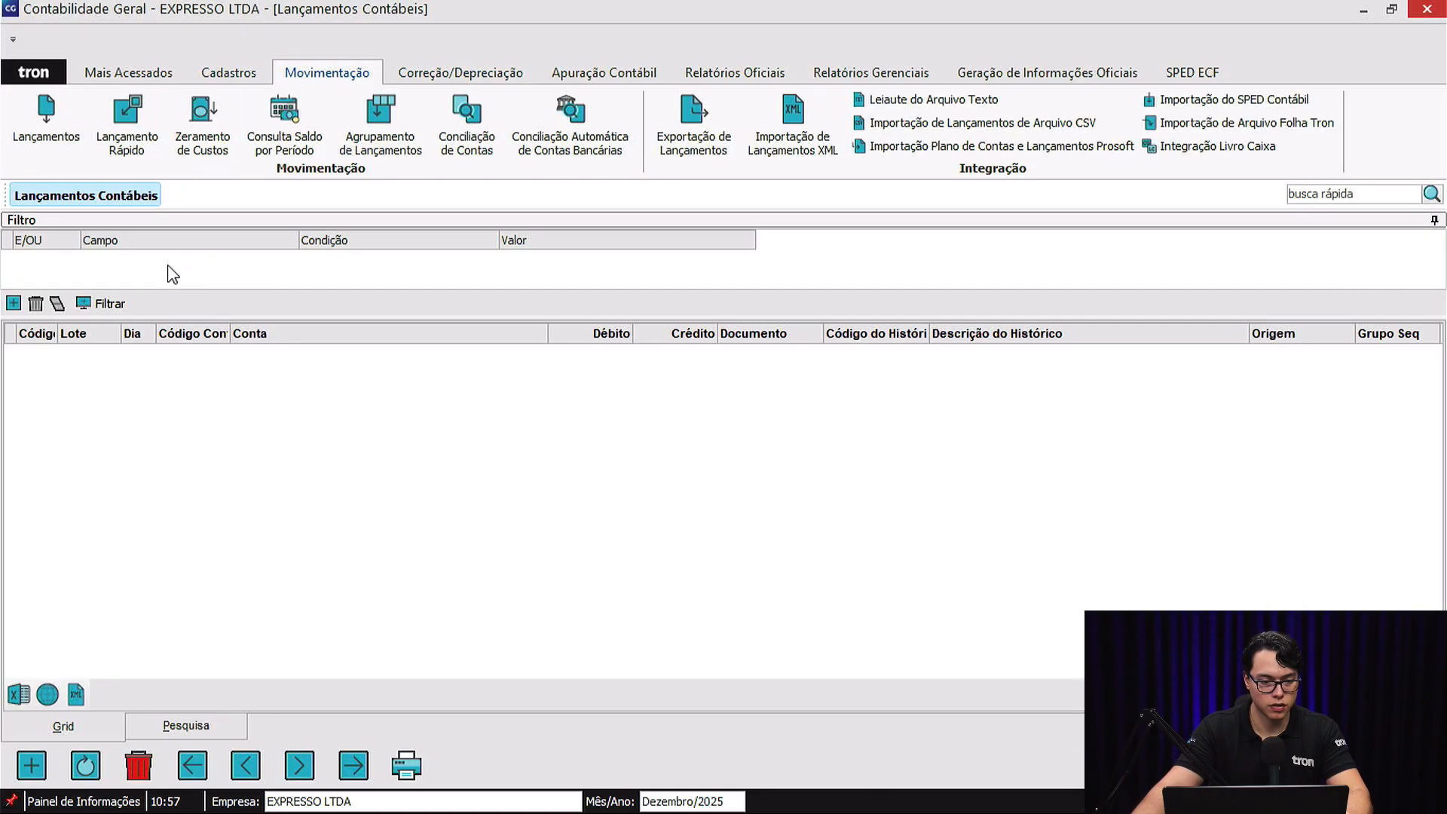
pyautogui.click(104, 302)
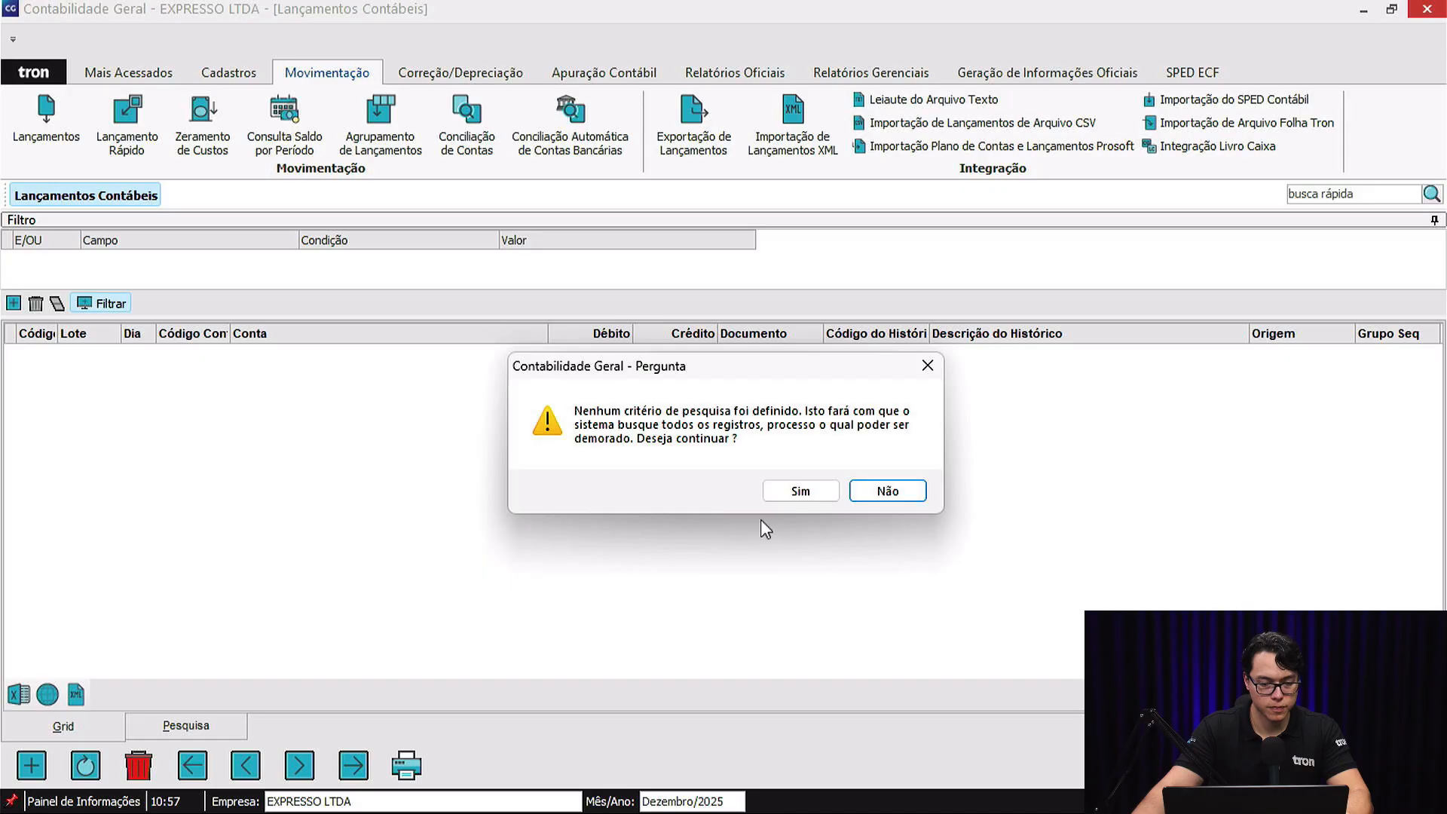
pyautogui.click(784, 491)
pyautogui.click(352, 541)
pyautogui.click(694, 539)
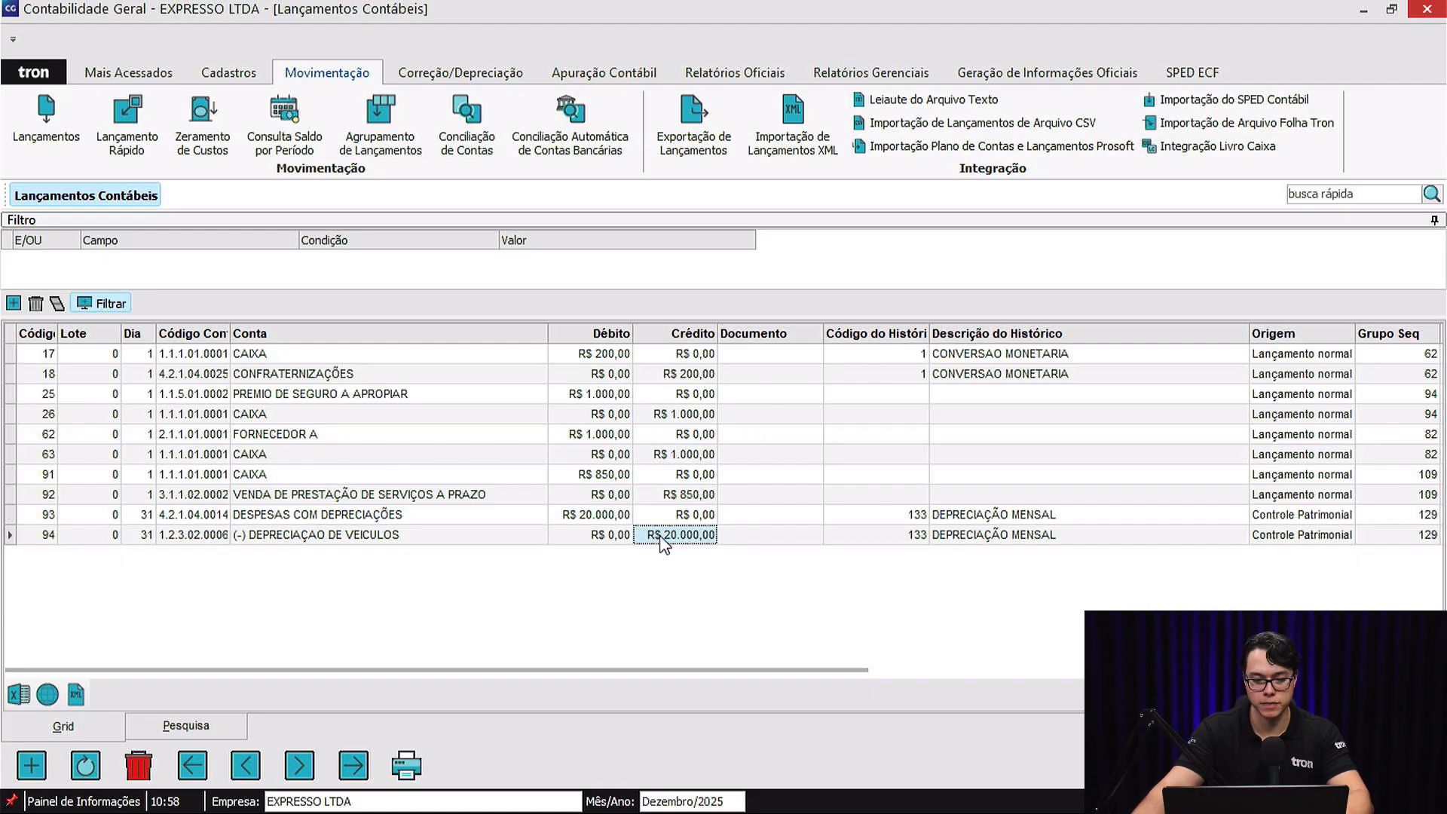
# Check the origin and amounts of both depreciation entries, widening the Origem column to read it in full, and close the entries.
pyautogui.click(1300, 536)
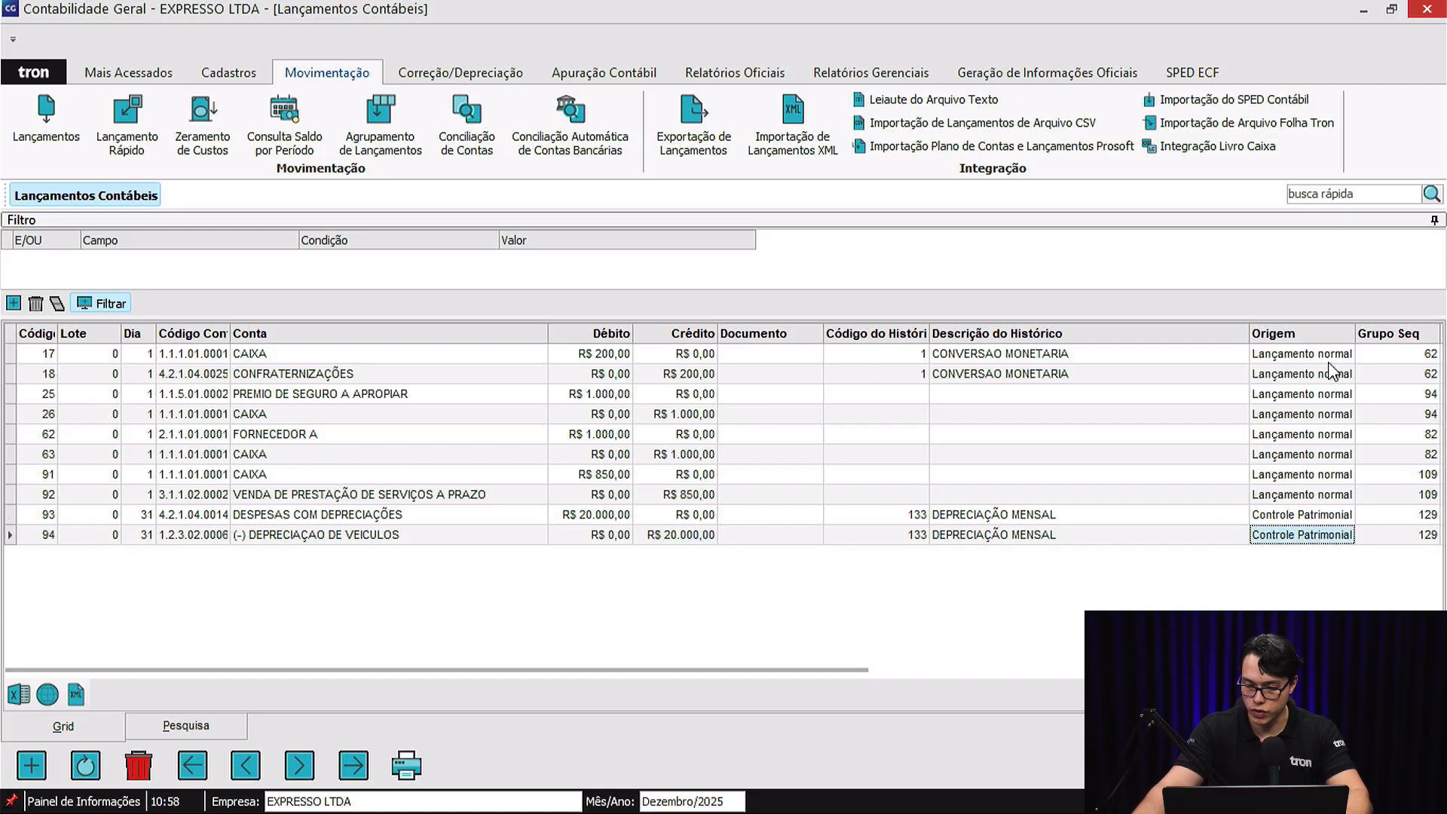
pyautogui.click(1310, 518)
pyautogui.moveTo(816, 670); pyautogui.dragTo(978, 669)
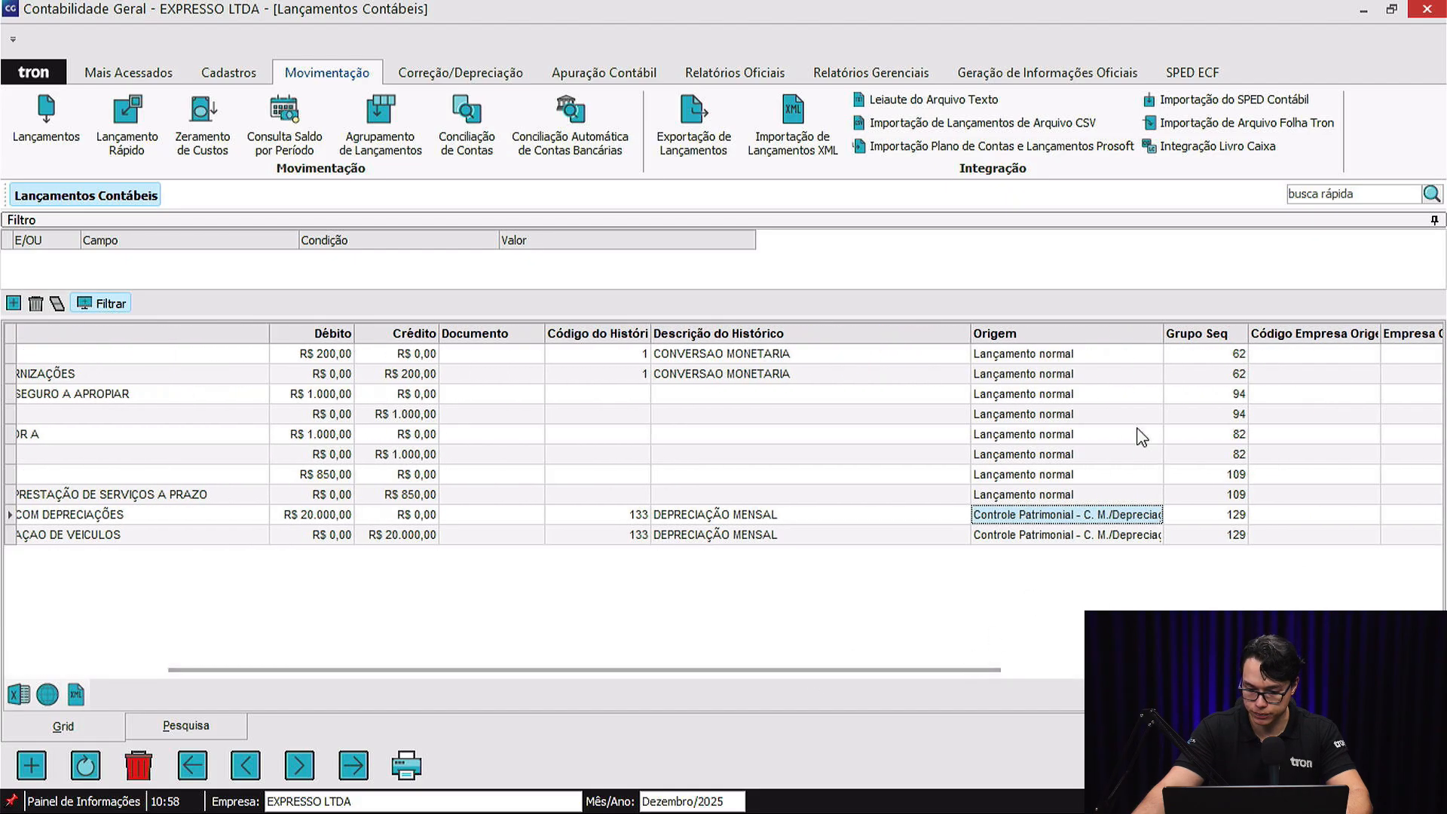
pyautogui.moveTo(1163, 333); pyautogui.dragTo(1247, 333)
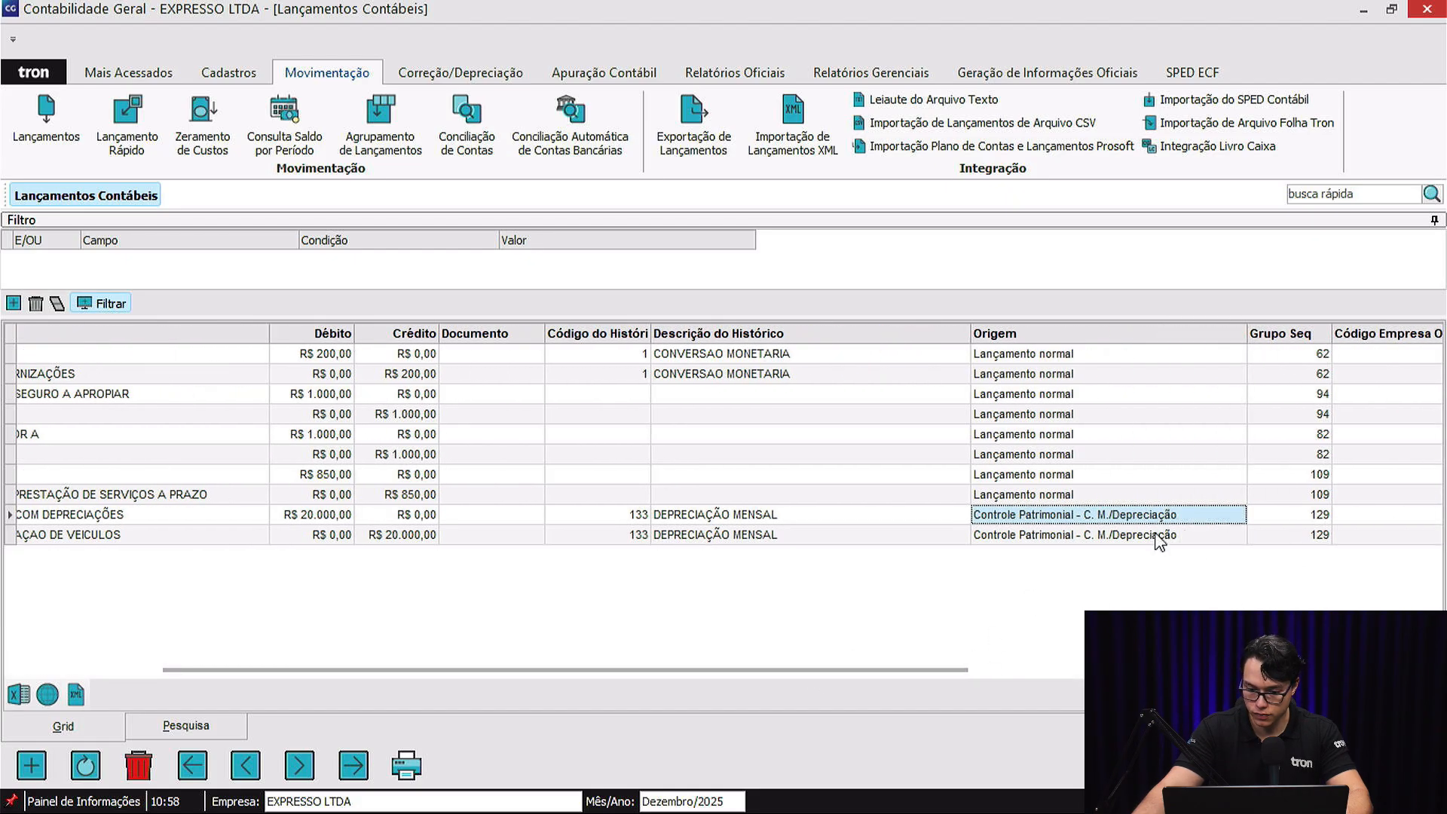
pyautogui.moveTo(813, 669); pyautogui.dragTo(627, 669)
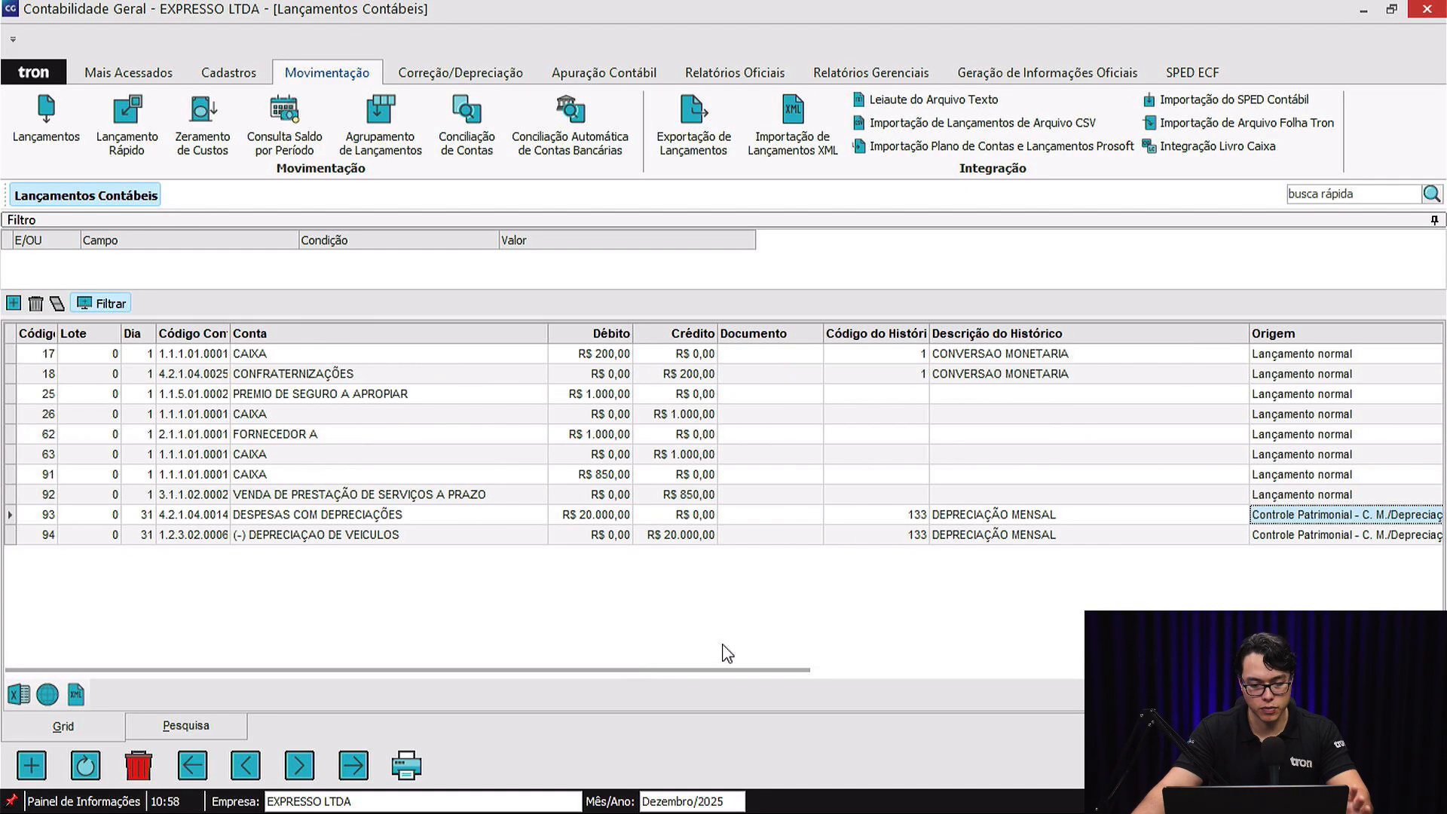
pyautogui.click(693, 537)
pyautogui.click(625, 517)
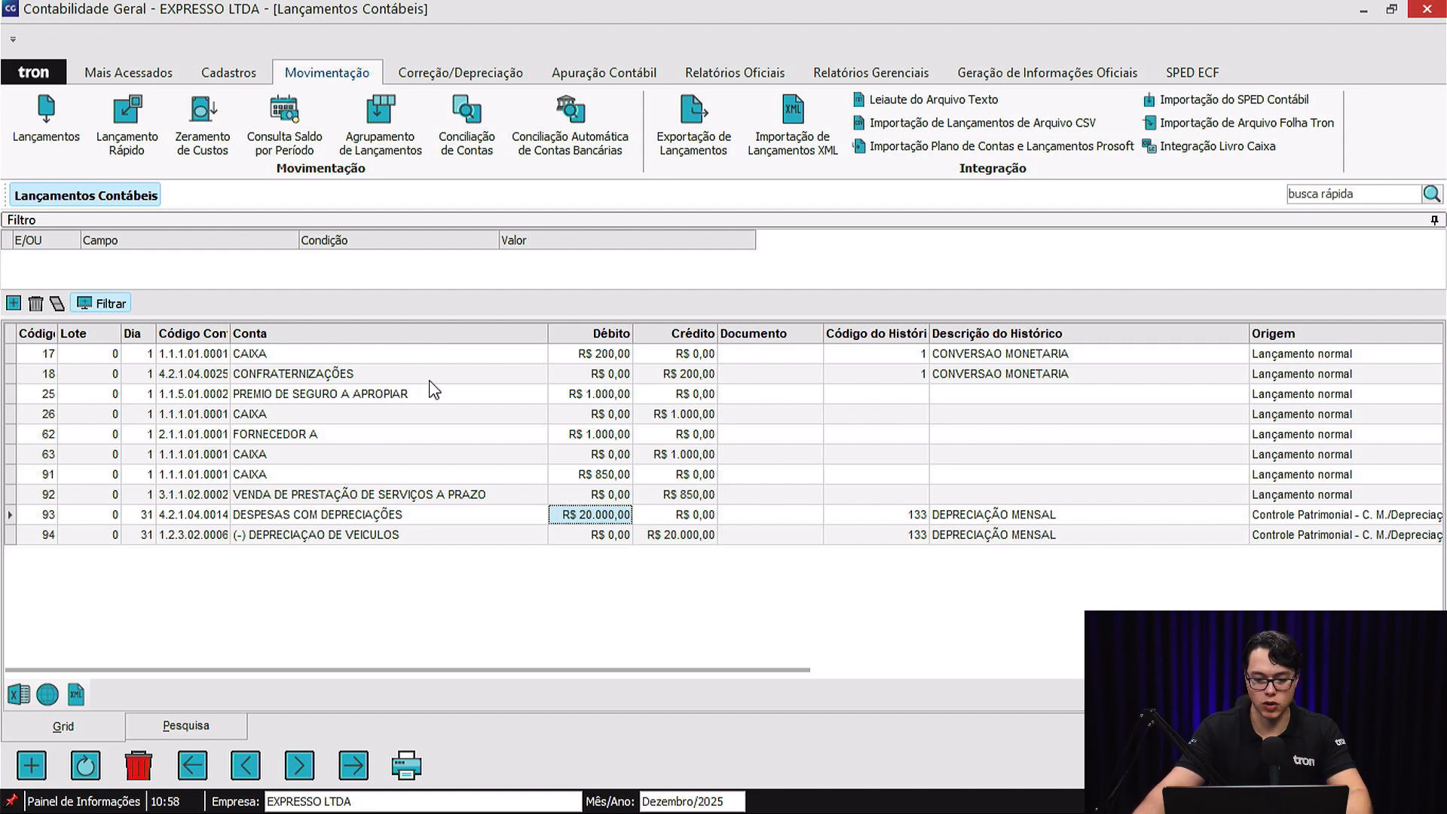
pyautogui.press('Escape')
# Set the period to April 2025 and open the correction/depreciation calculation.
pyautogui.click(695, 800)
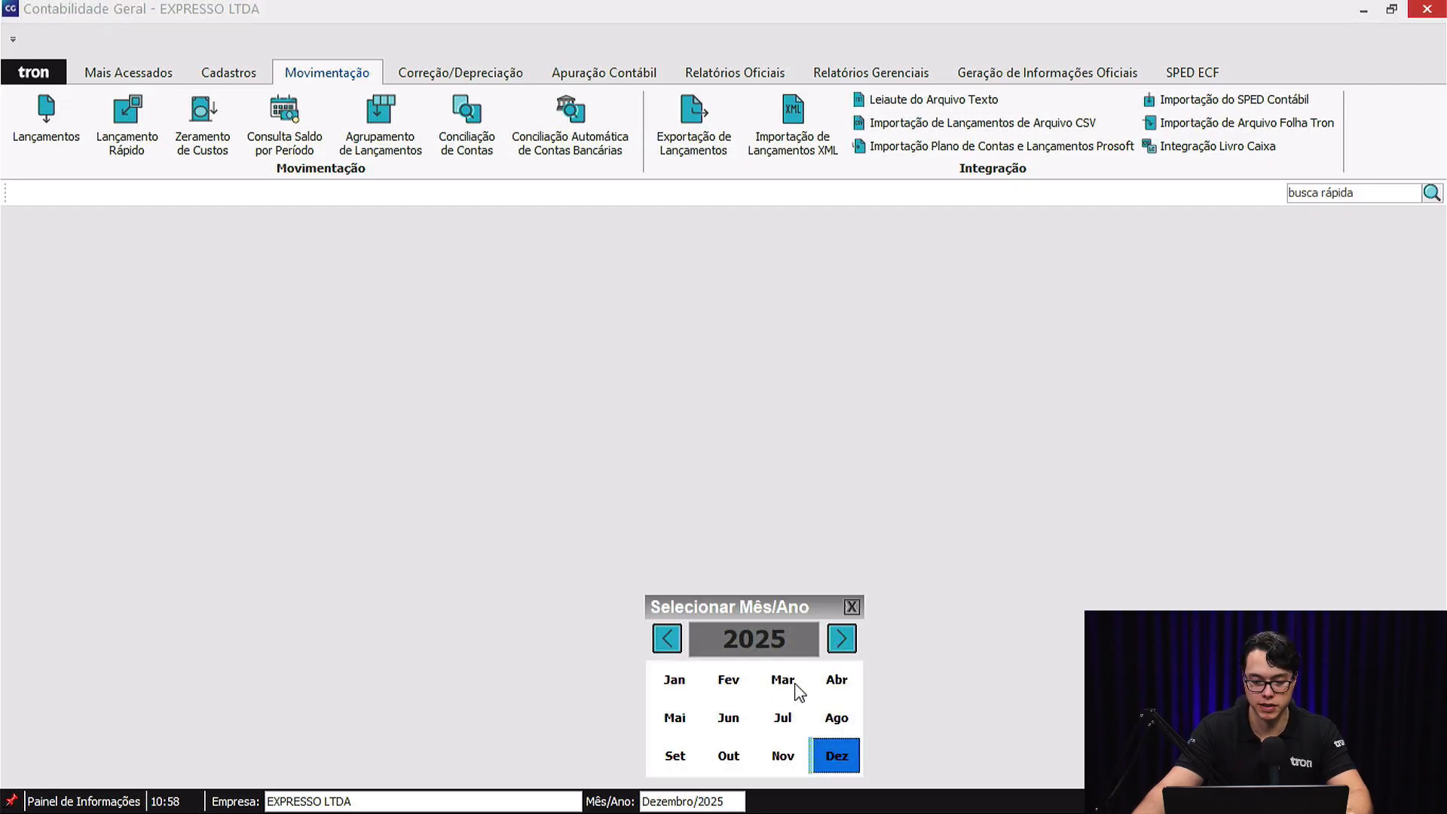
pyautogui.click(838, 681)
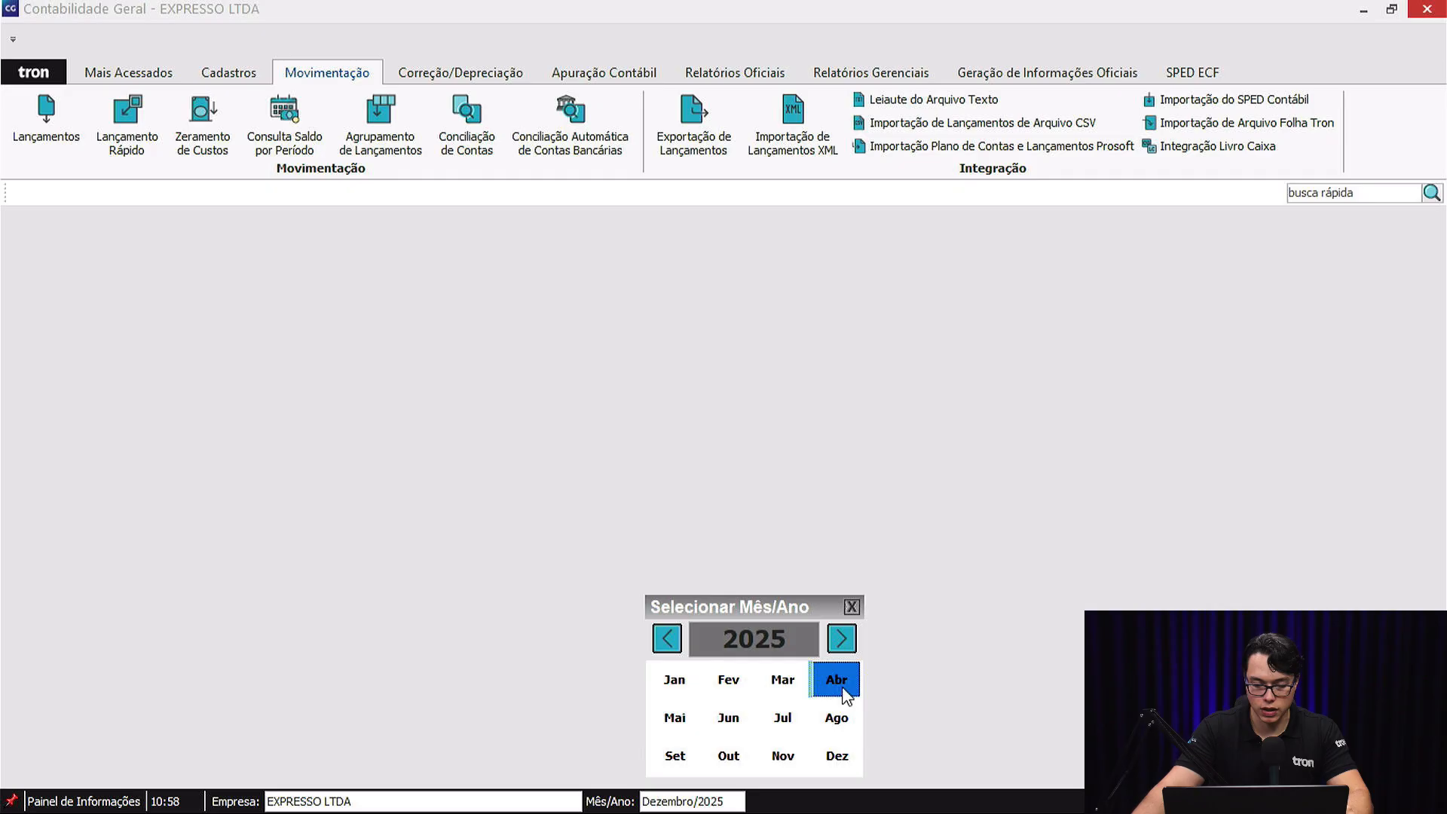
pyautogui.click(460, 73)
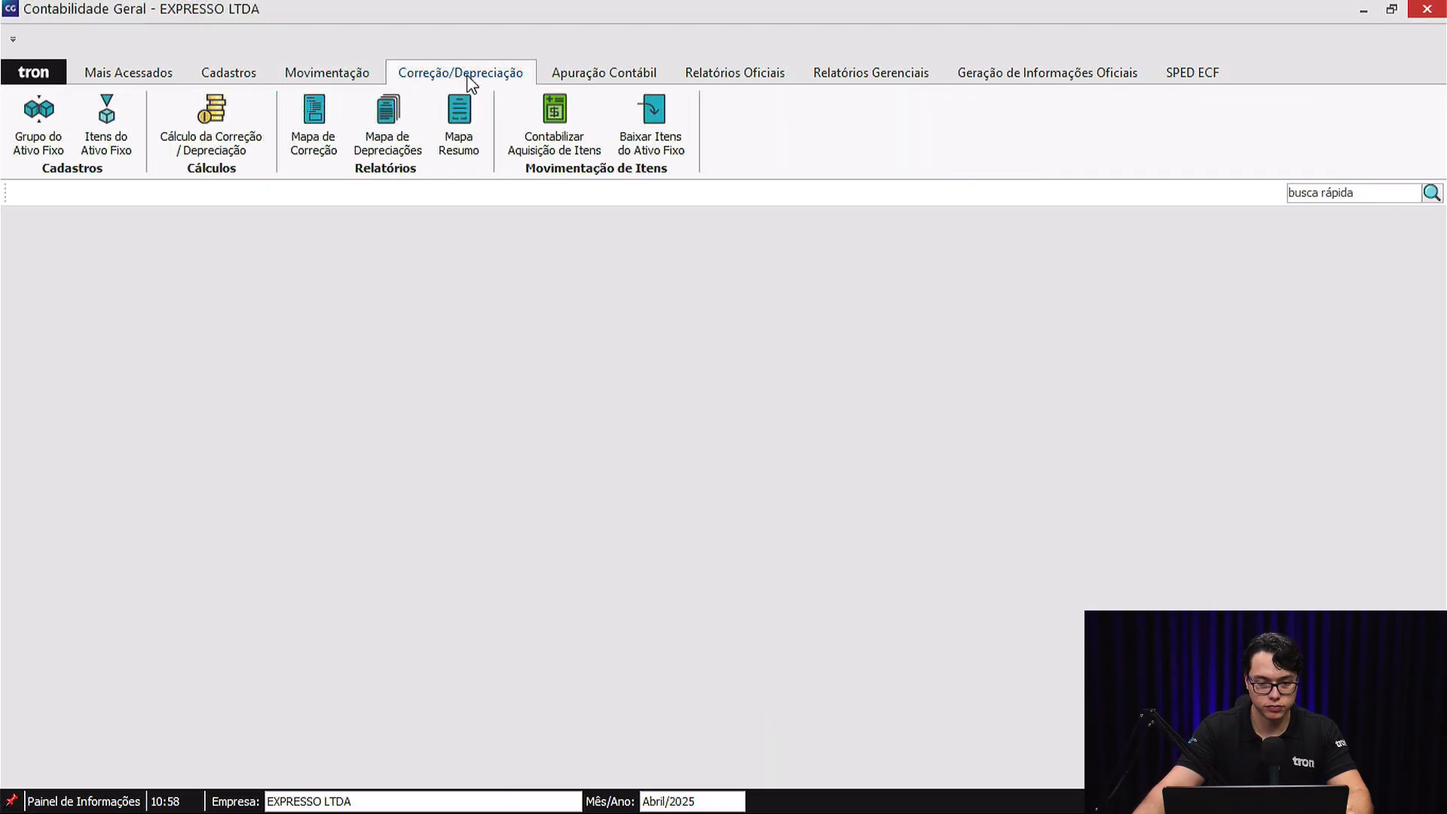
pyautogui.click(217, 116)
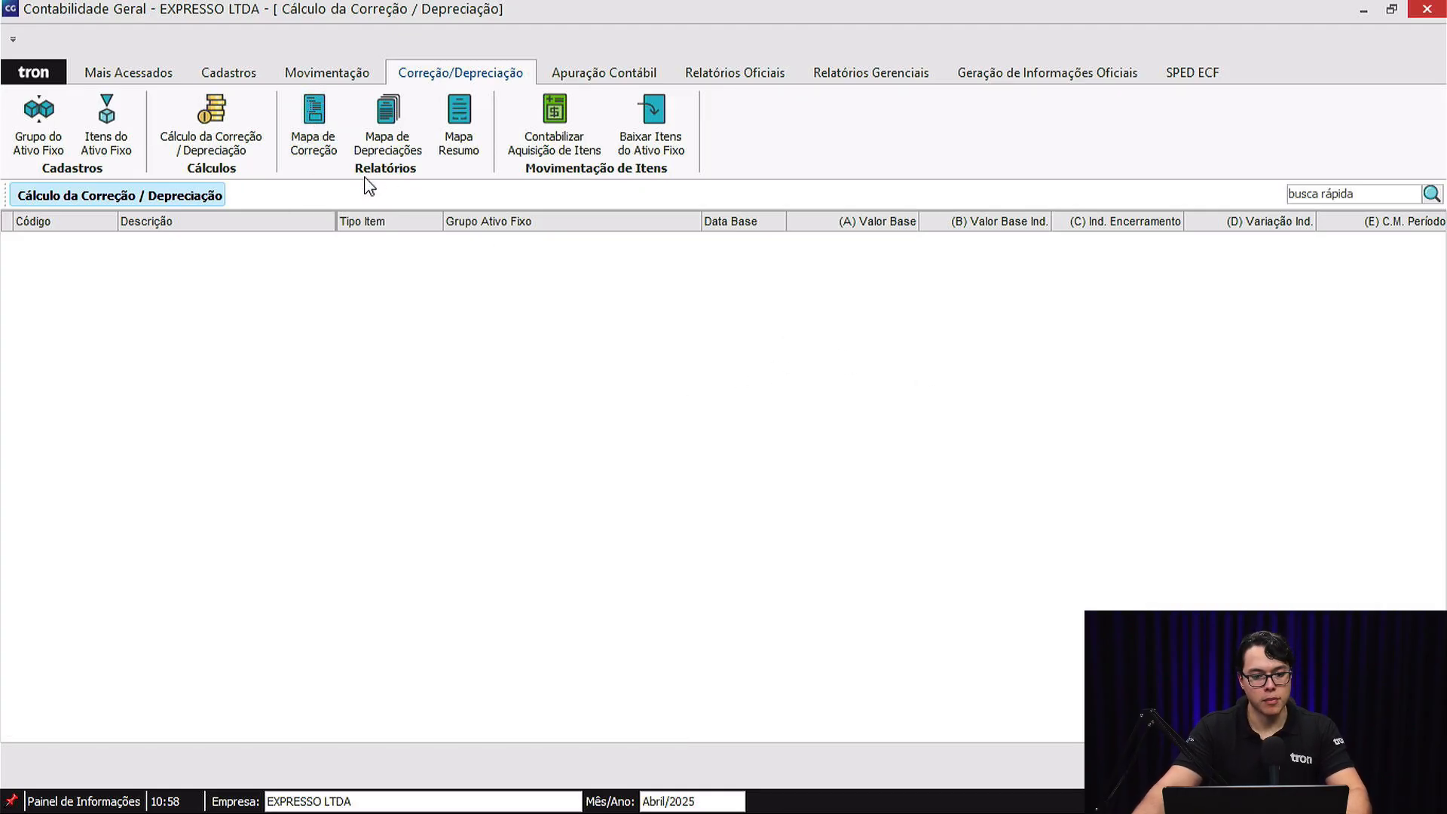
# Try to print the Mapa das Correções Monetárias for April 2025 without choosing a fixed-asset group or any options.
pyautogui.click(324, 154)
pyautogui.click(315, 121)
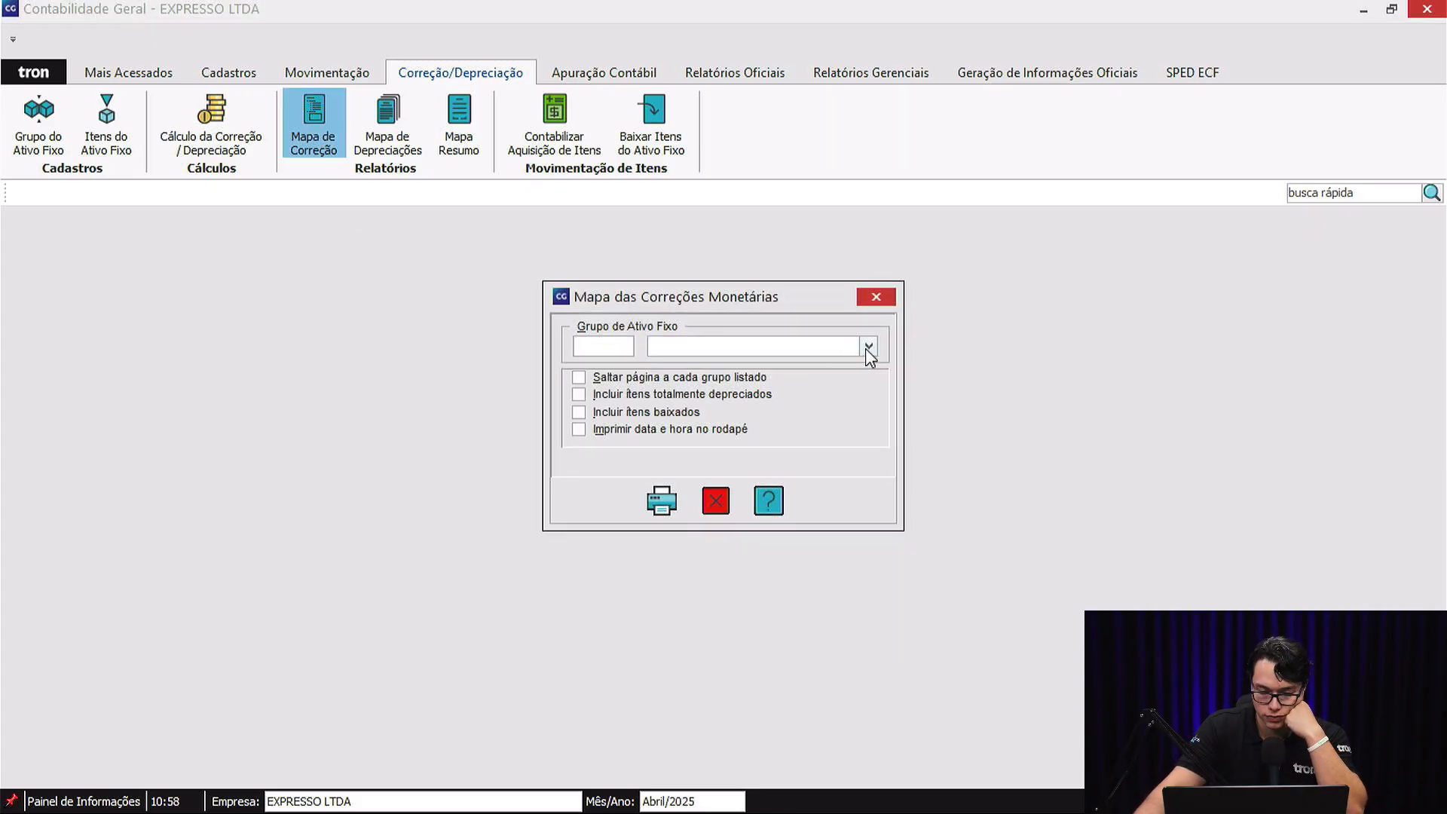
pyautogui.click(650, 505)
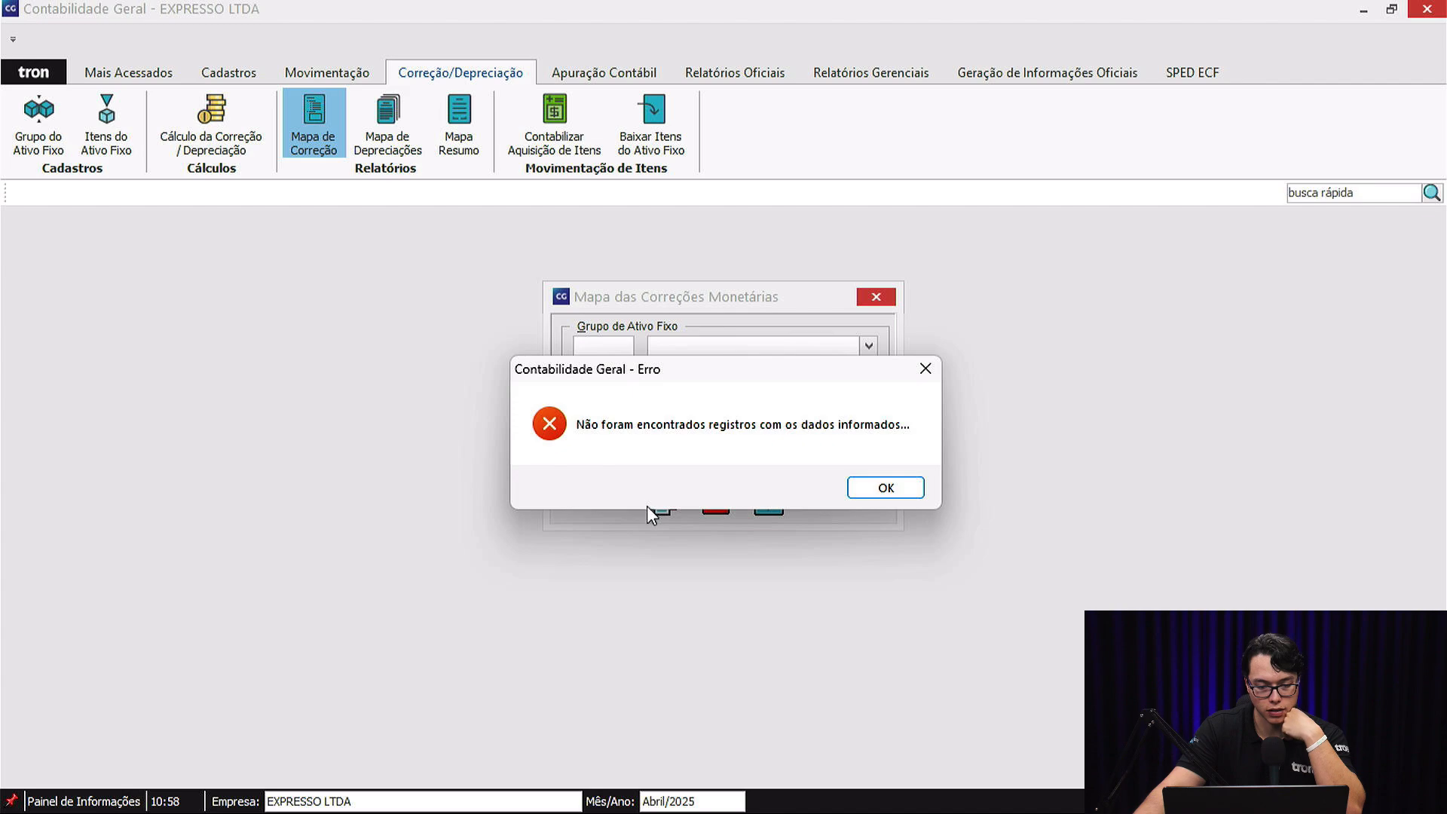
pyautogui.click(883, 489)
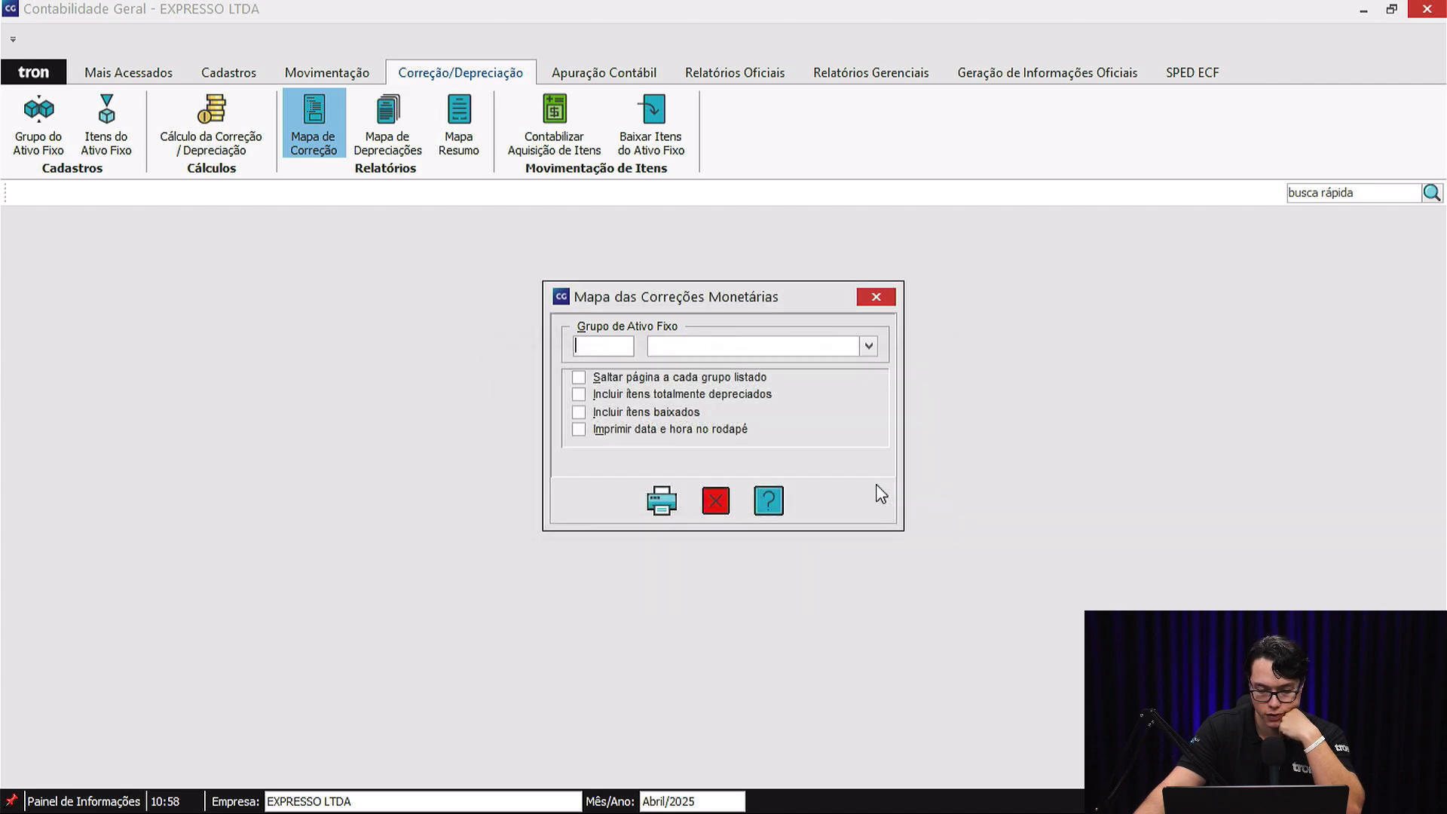
# Set the period to December 2025 and preview the Mapa das Correções Monetárias for all fixed-asset groups, enlarged to page width.
pyautogui.click(722, 500)
pyautogui.click(694, 801)
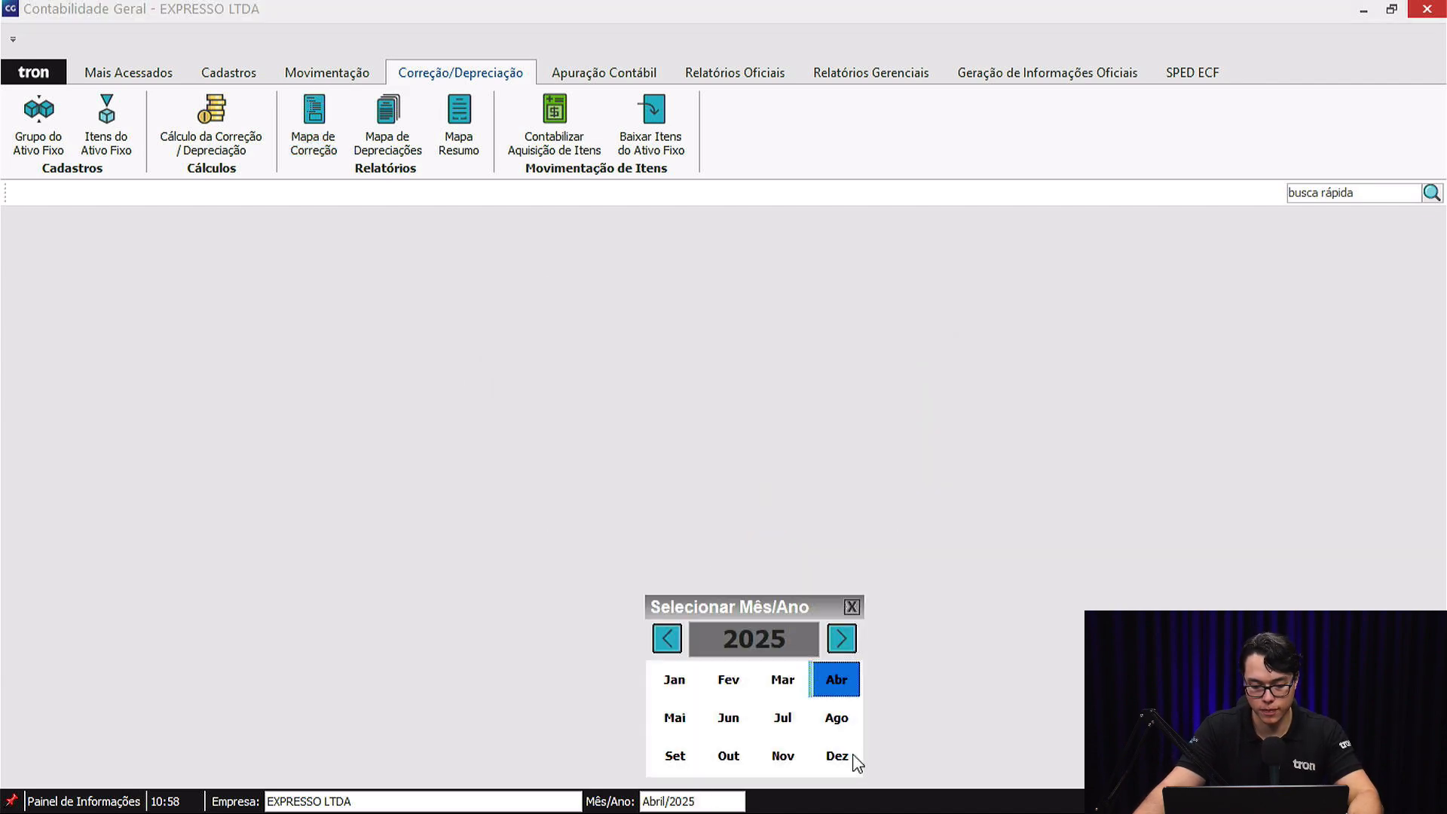
pyautogui.click(856, 753)
pyautogui.click(313, 120)
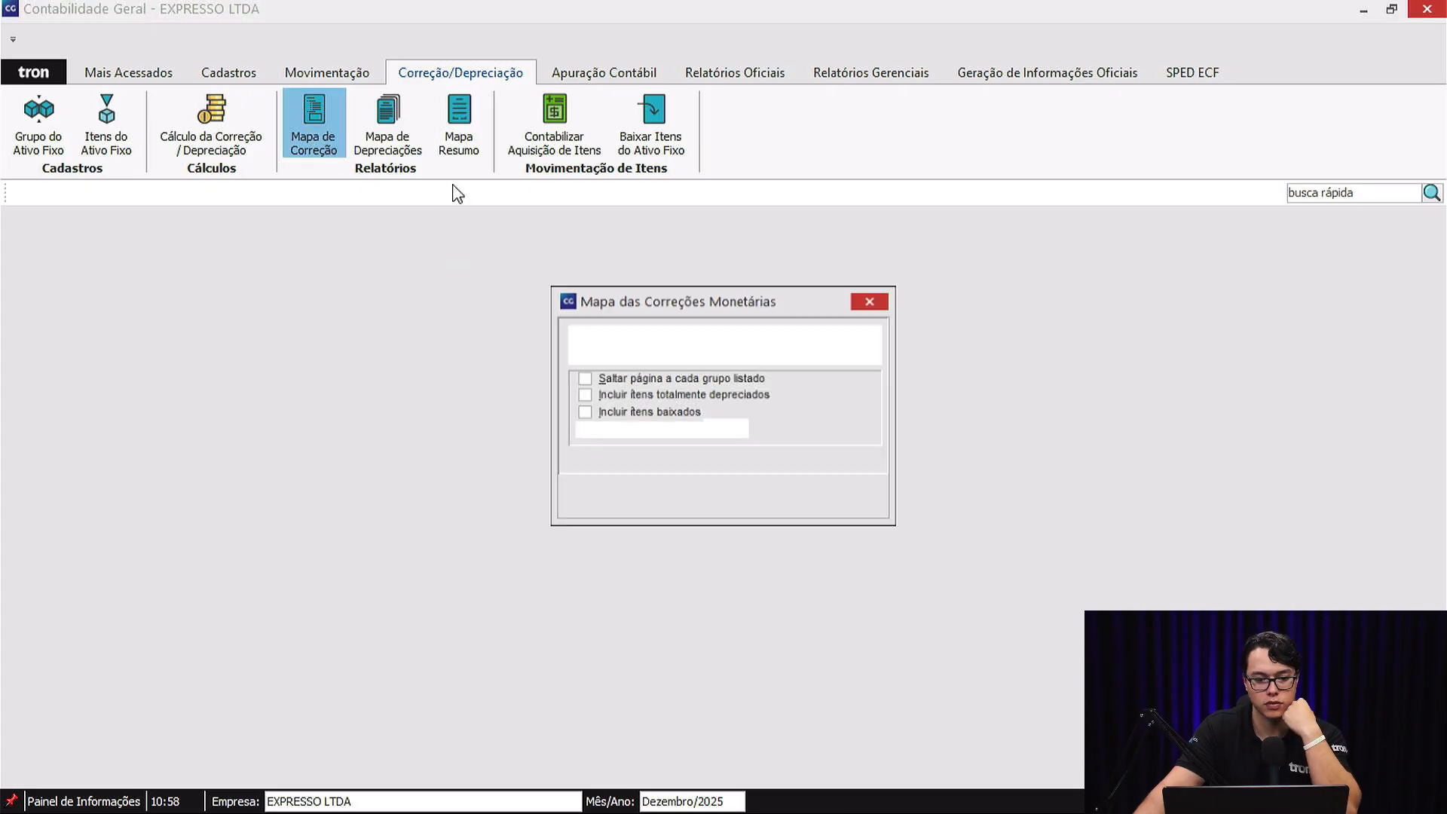
pyautogui.click(671, 499)
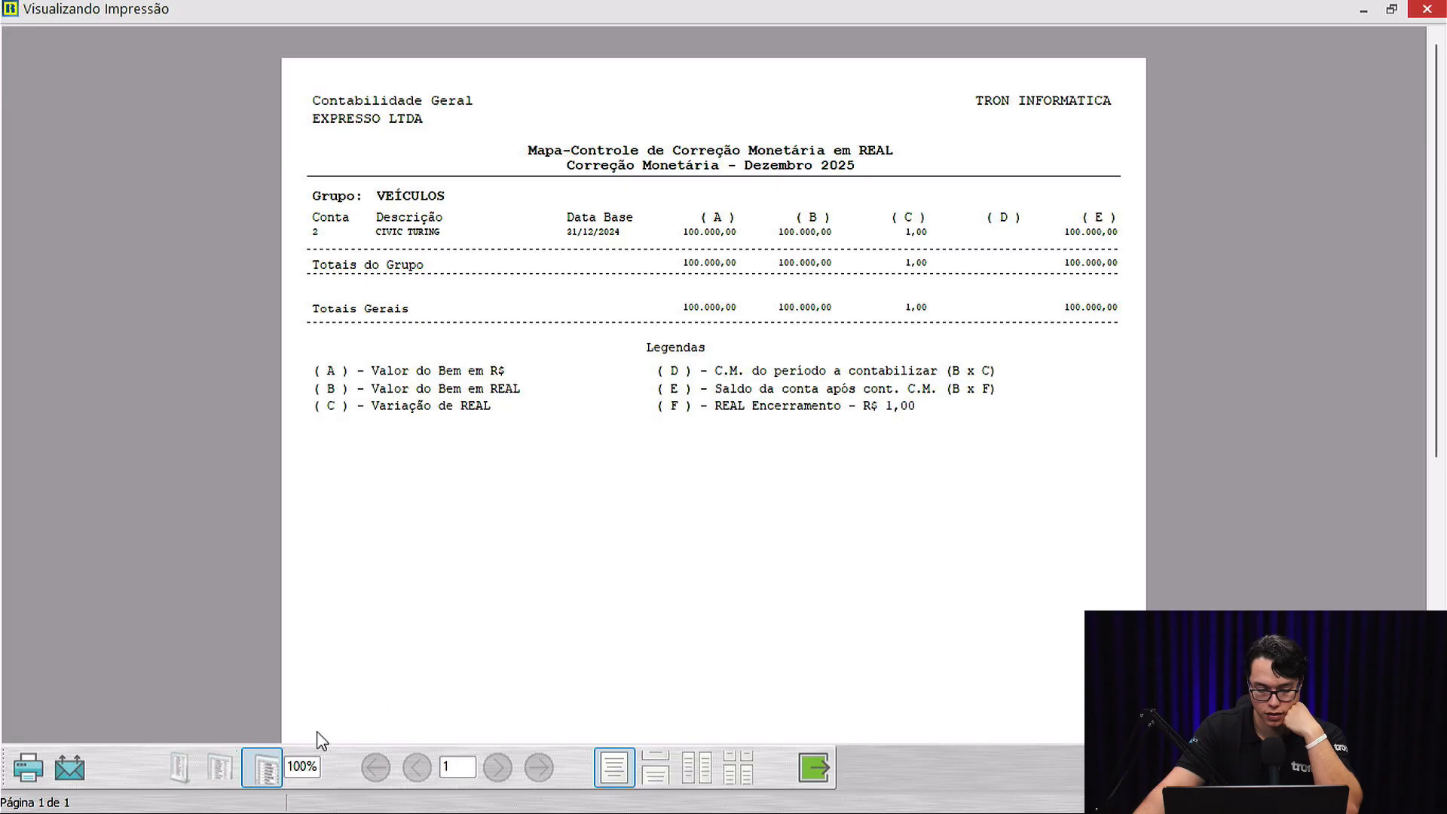
pyautogui.click(221, 767)
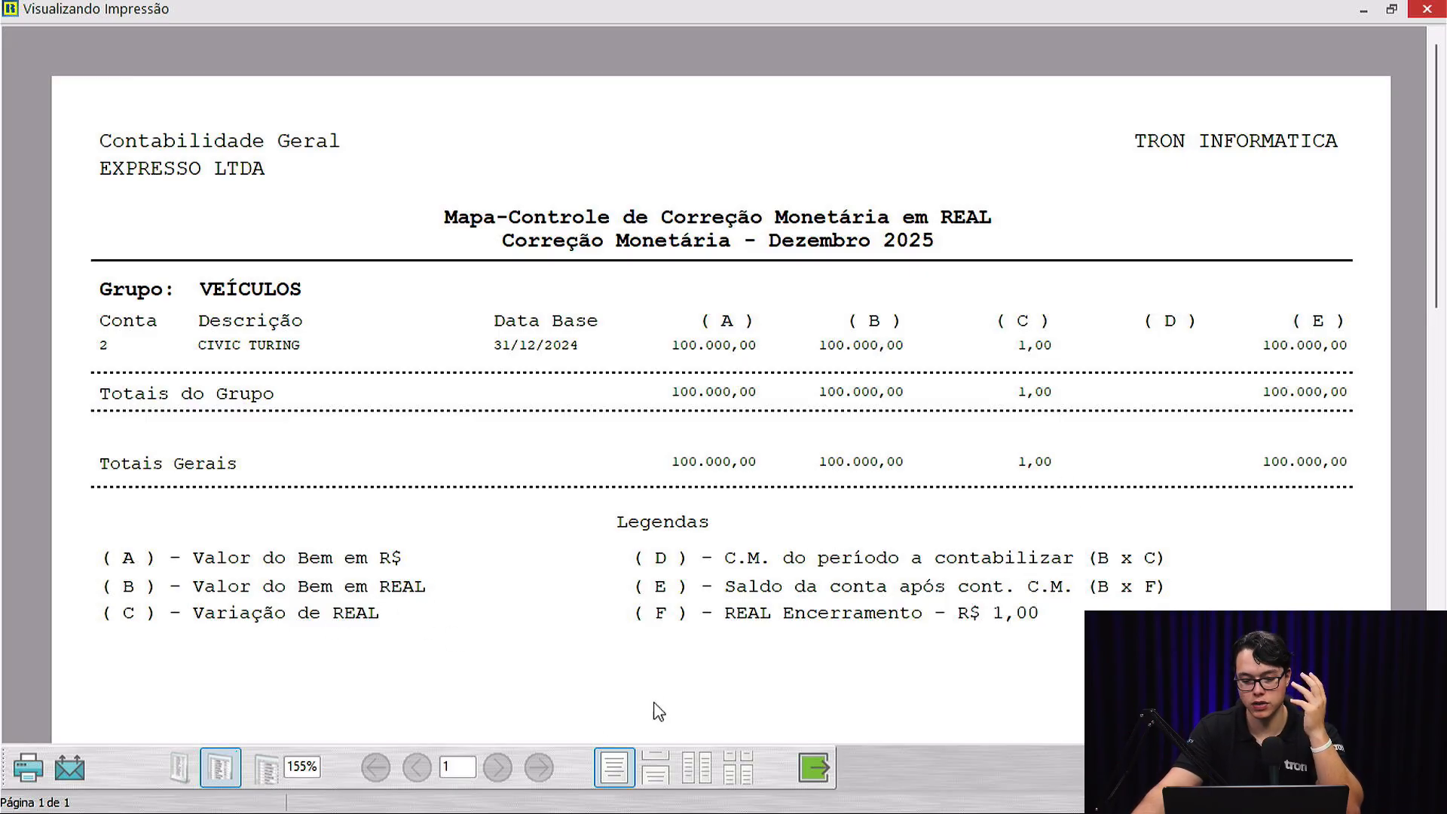
pyautogui.click(822, 767)
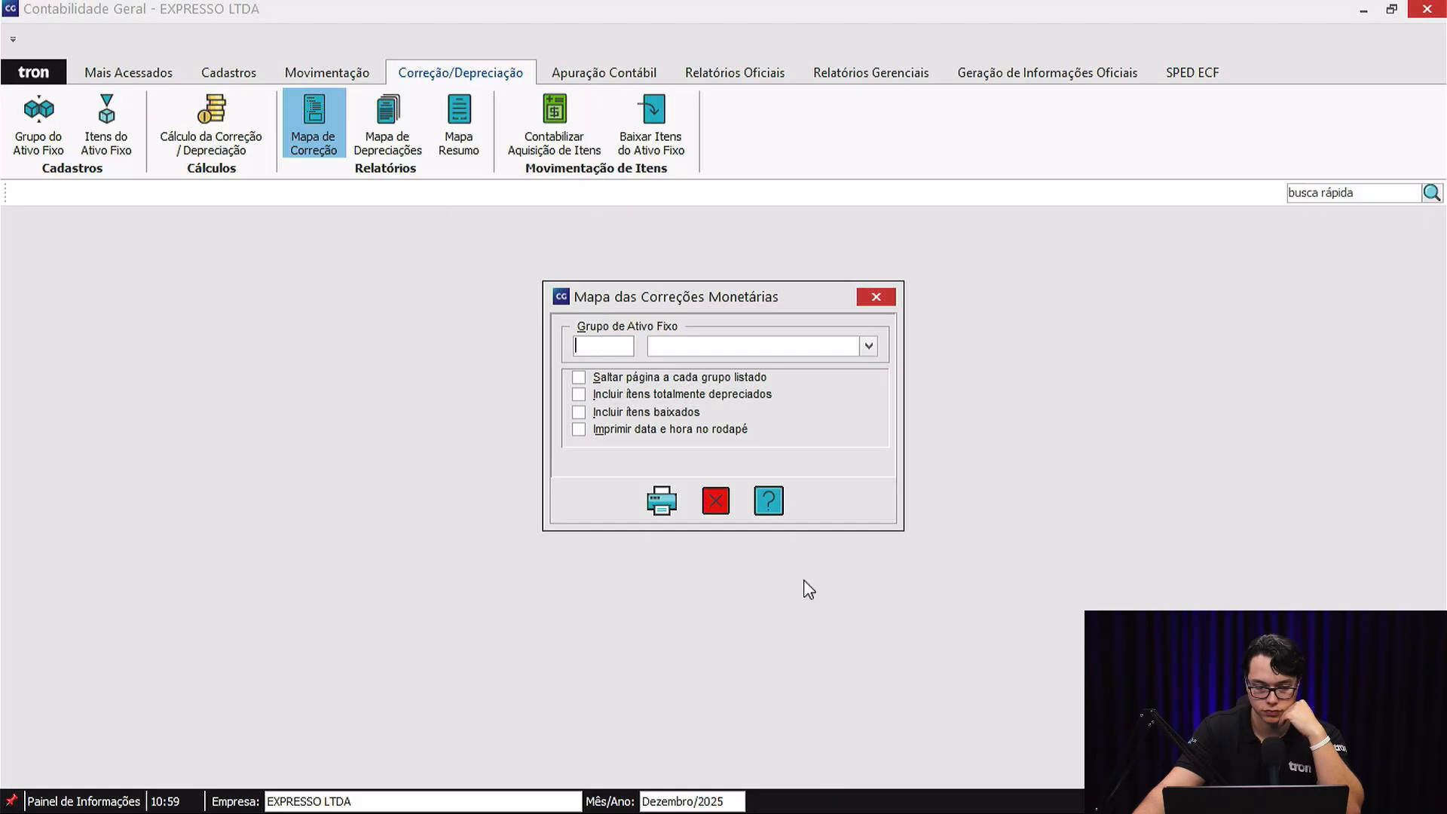
pyautogui.click(714, 496)
# Preview the December 2025 Mapa das Depreciações for all groups at page width and check the vehicle's depreciation and residual values.
pyautogui.click(399, 120)
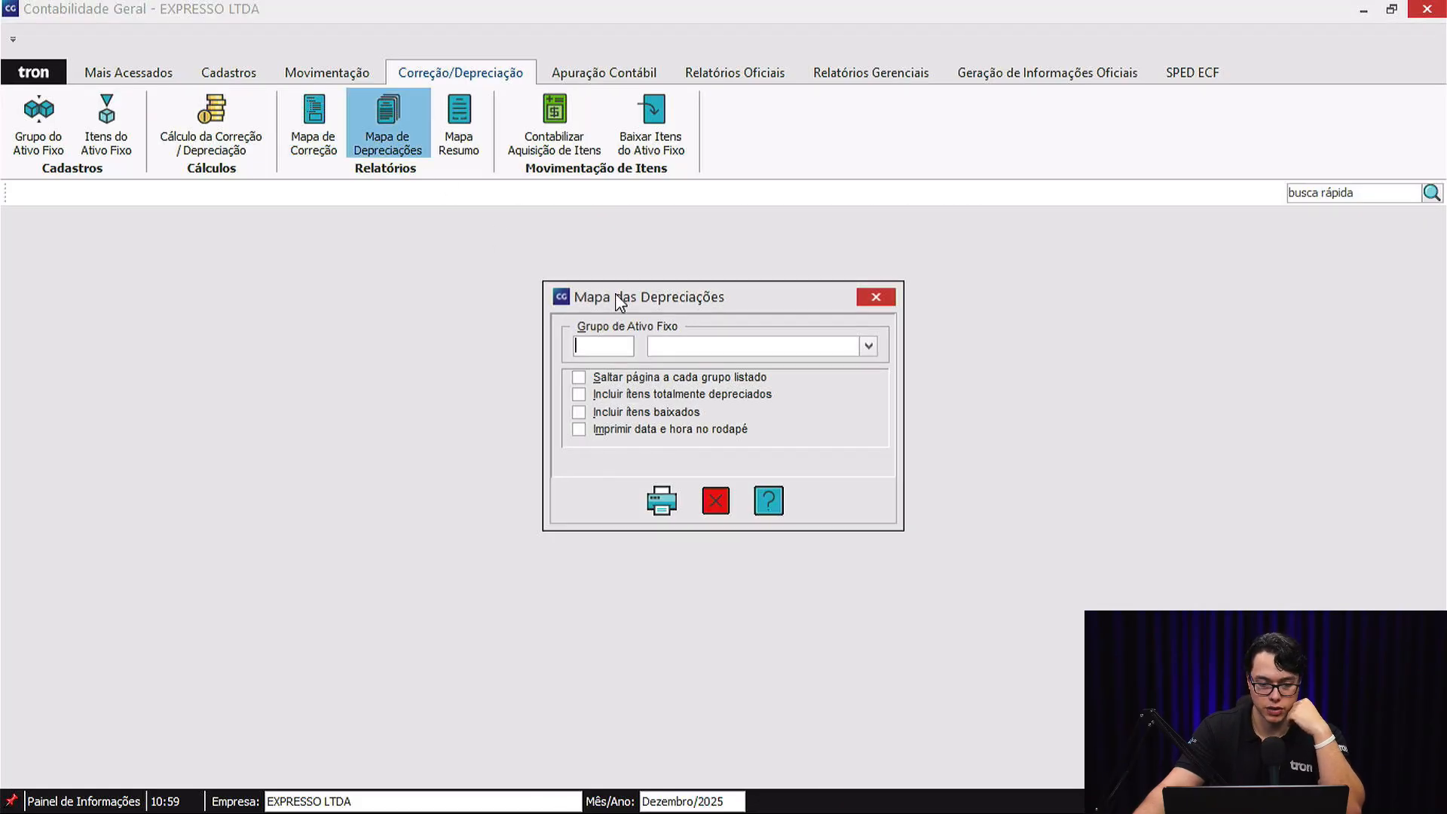
pyautogui.click(663, 499)
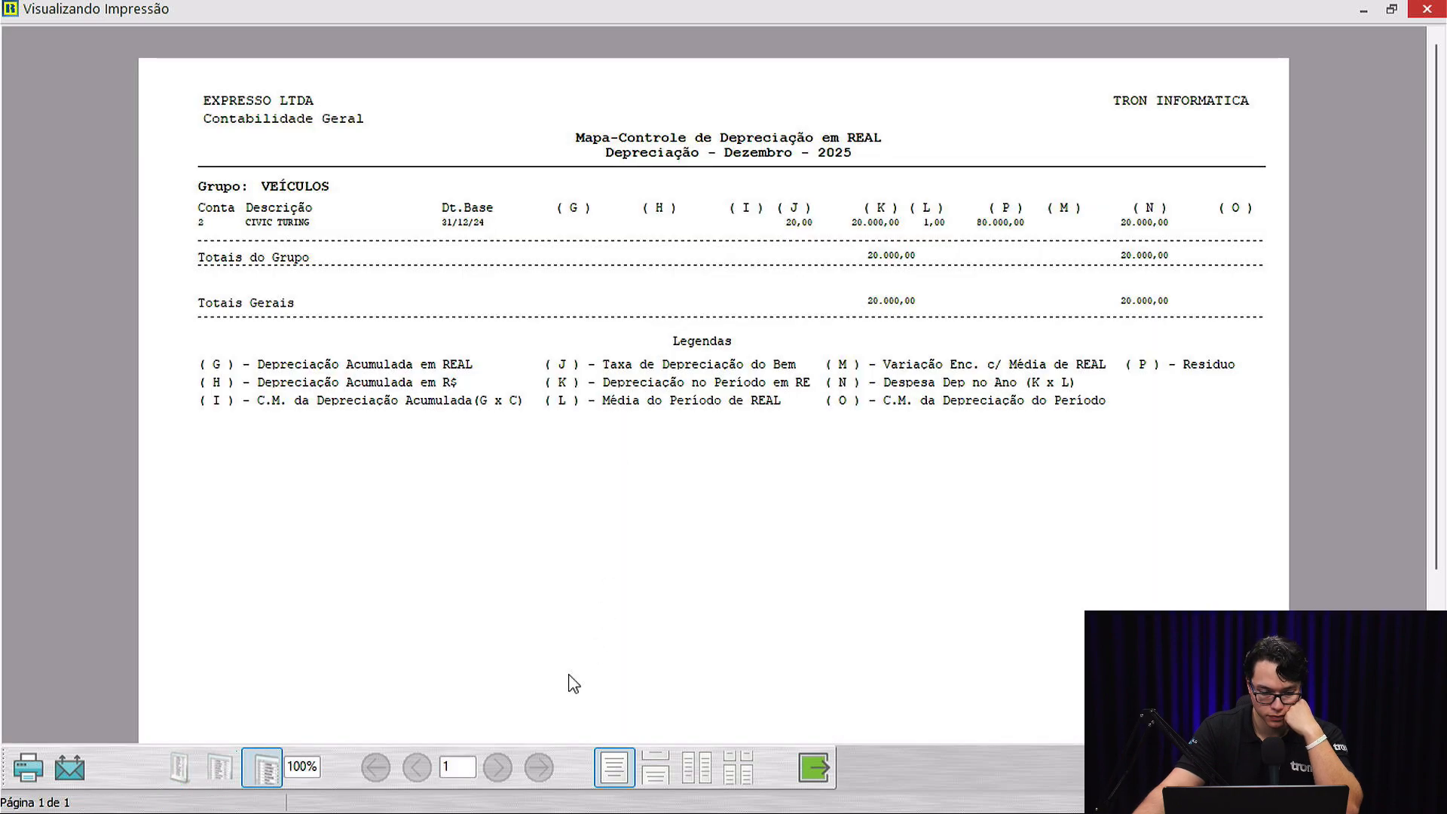
pyautogui.click(220, 767)
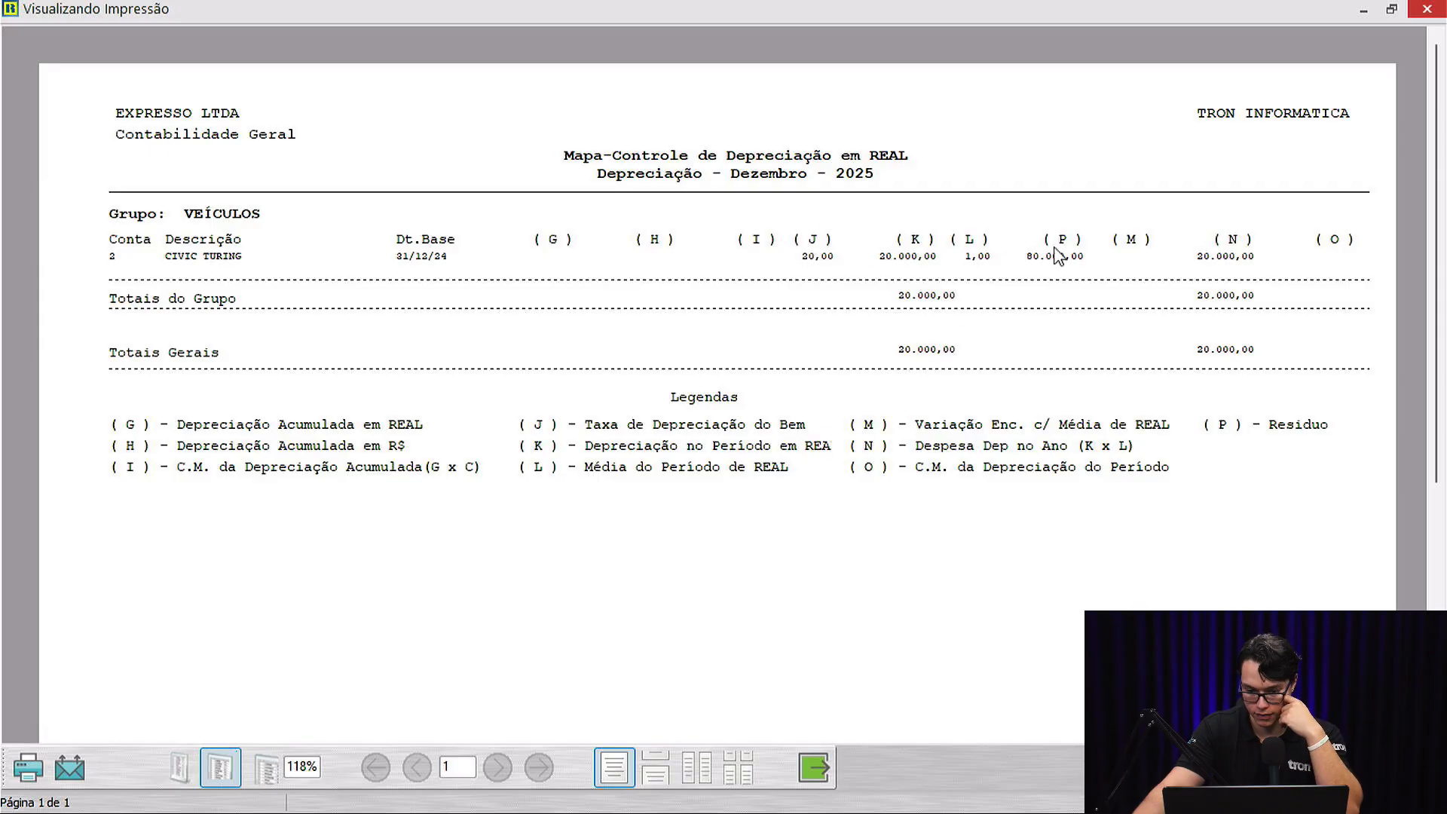
pyautogui.click(827, 760)
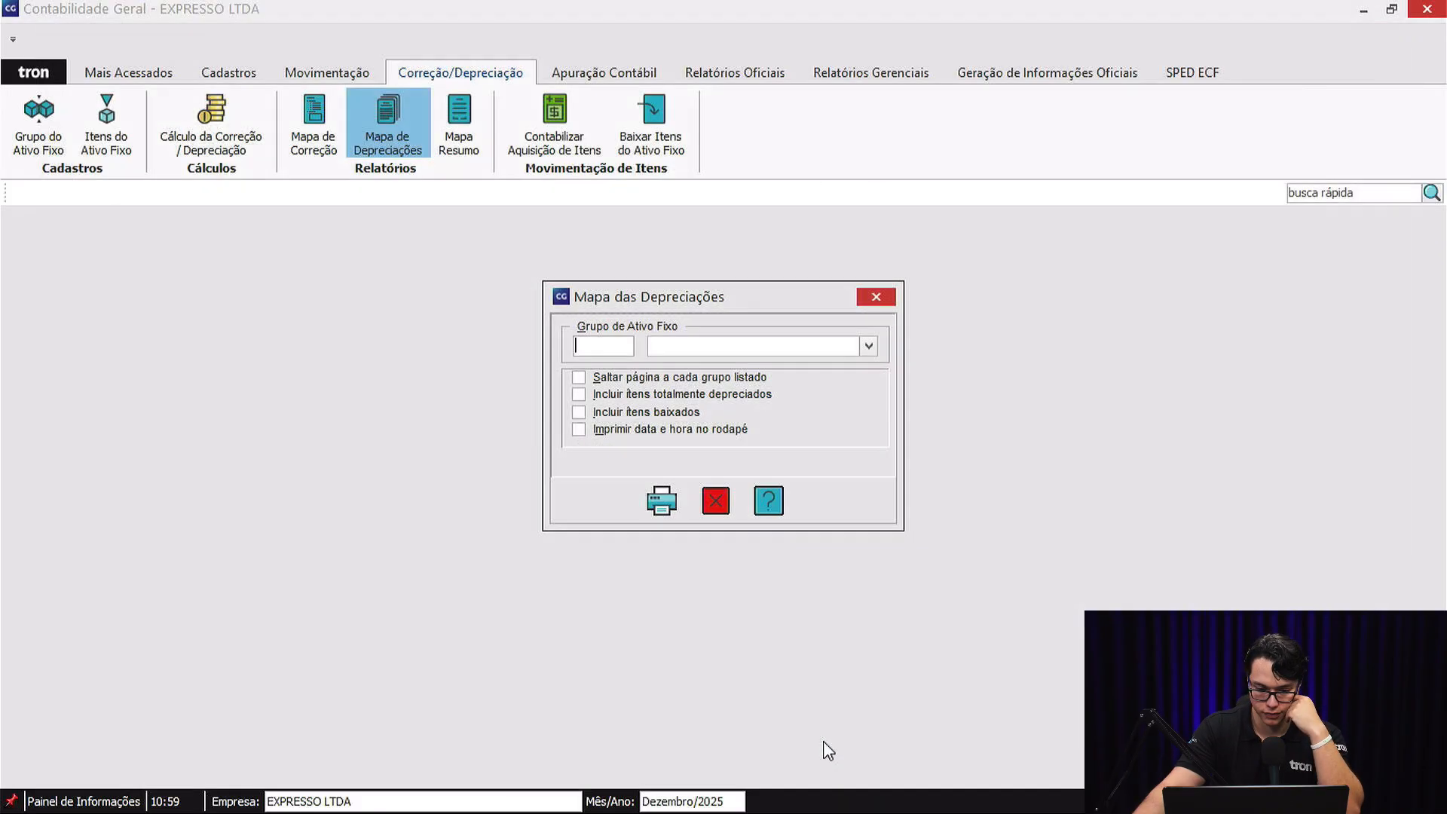
pyautogui.click(718, 501)
# Preview the December 2025 Mapa do Resumo for all groups at page width and close the report.
pyautogui.click(471, 133)
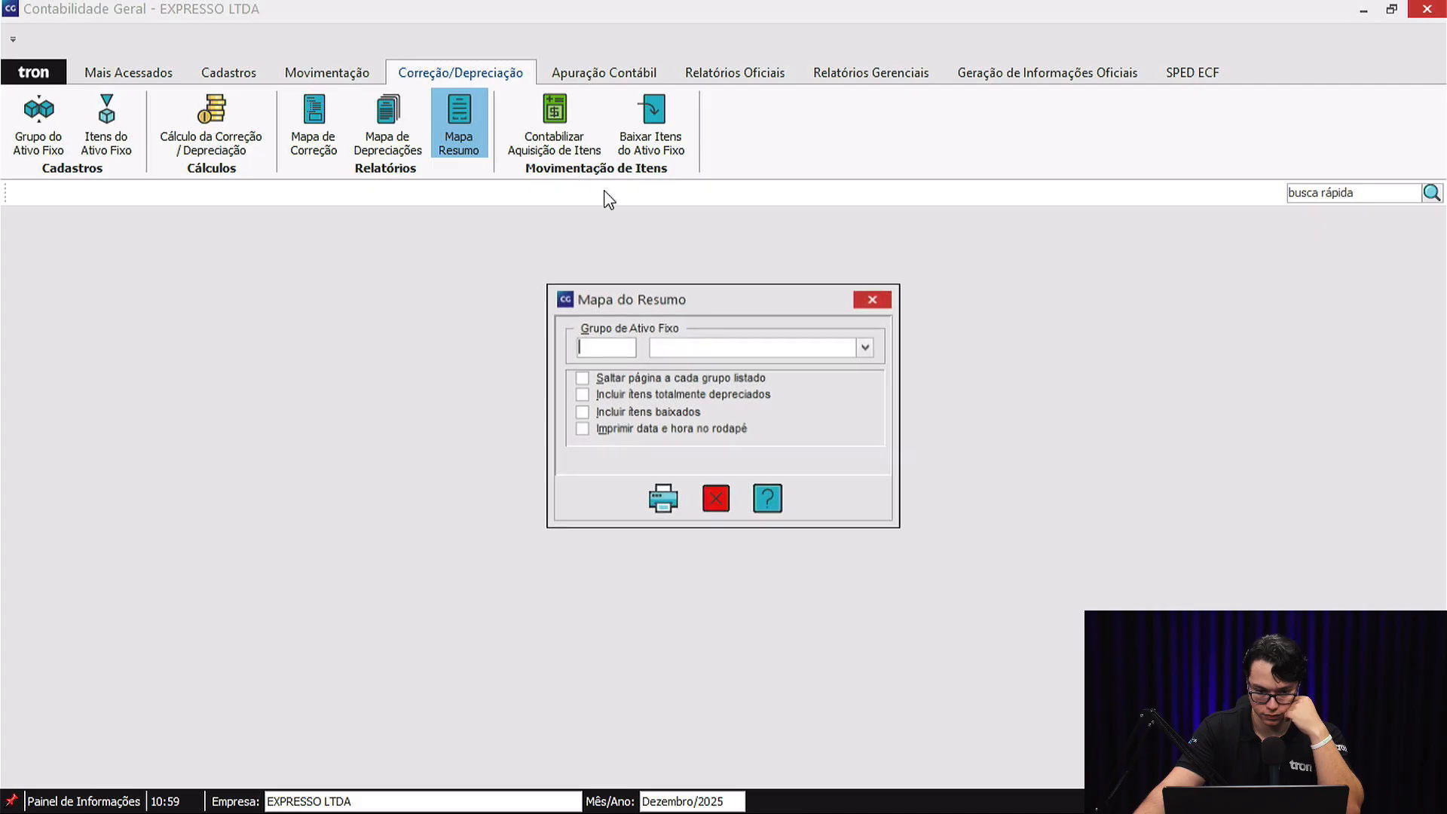
pyautogui.click(658, 503)
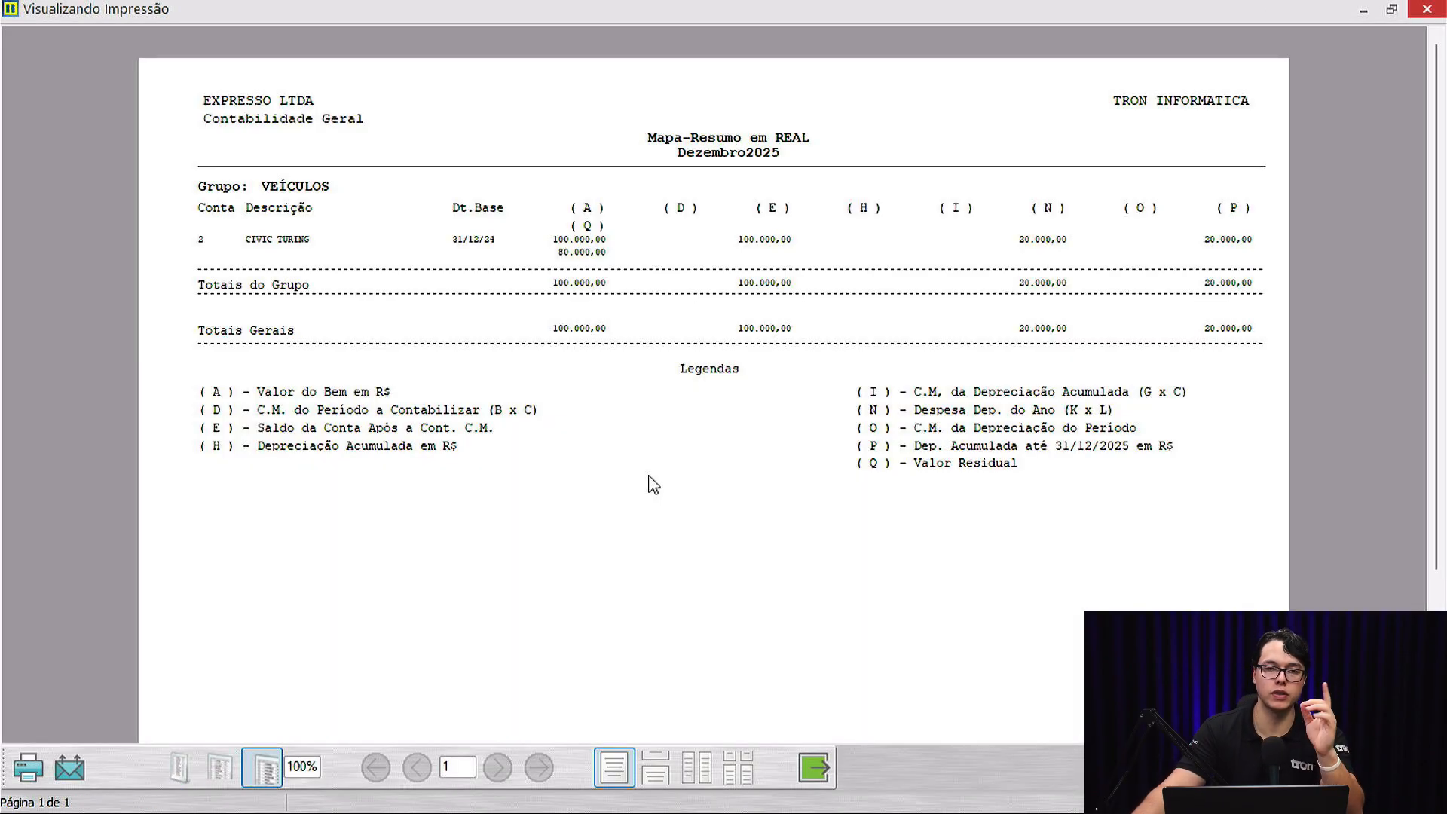
pyautogui.click(260, 767)
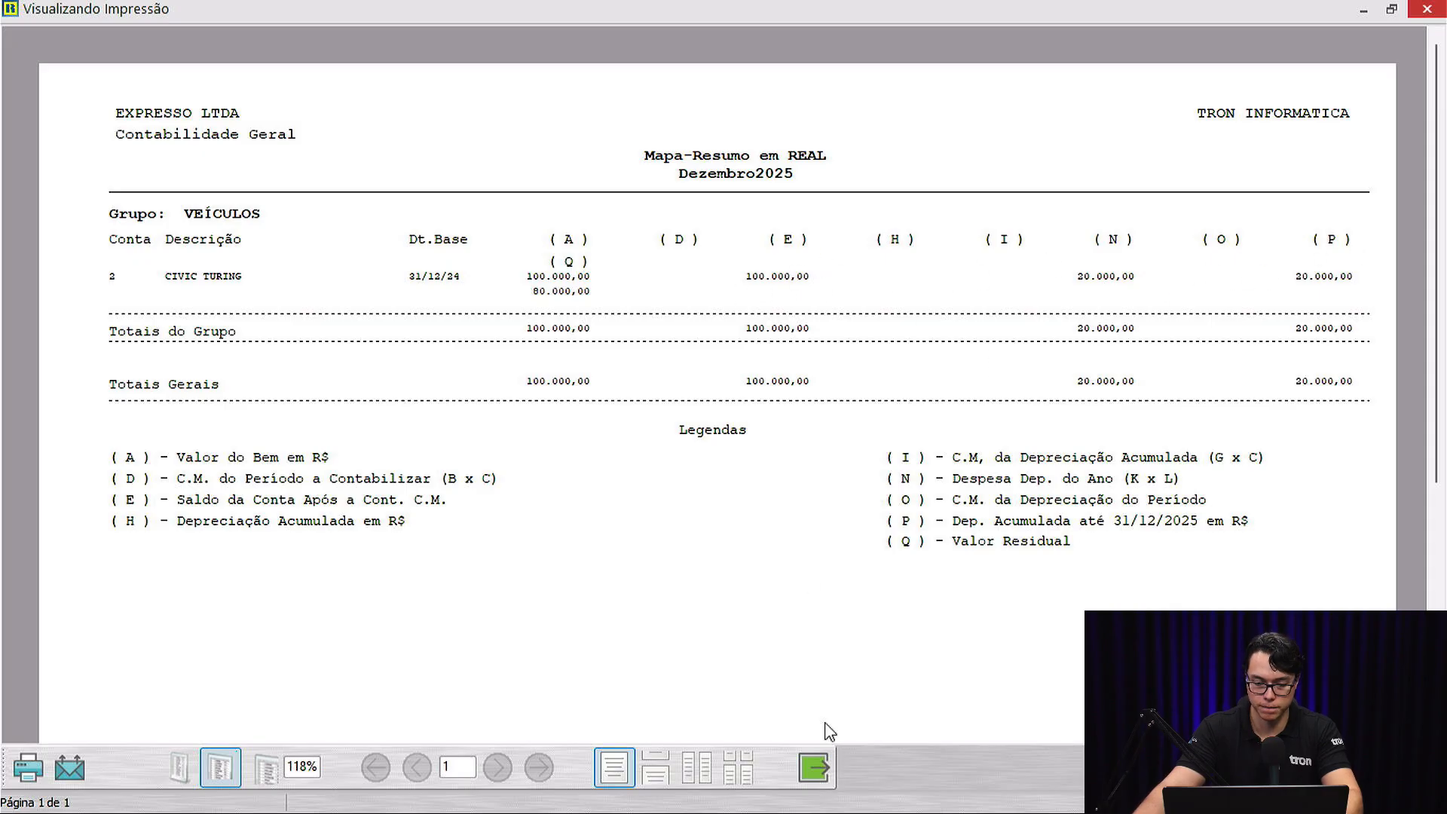
pyautogui.press('Escape')
pyautogui.click(716, 498)
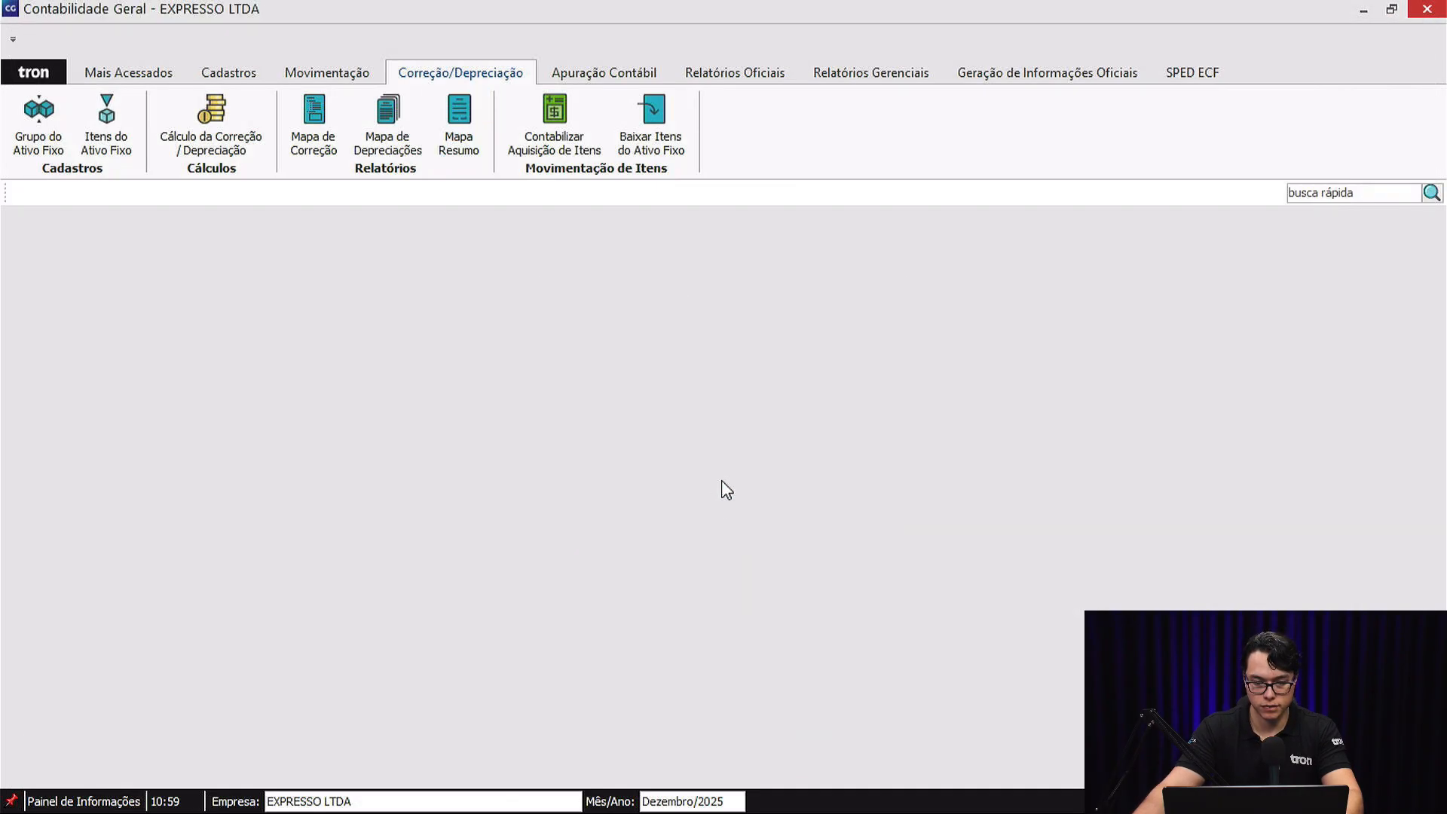
# Try to post the acquisition of the fixed-asset item CIVIC TURING to accounting, and close the acquisition form.
pyautogui.click(575, 119)
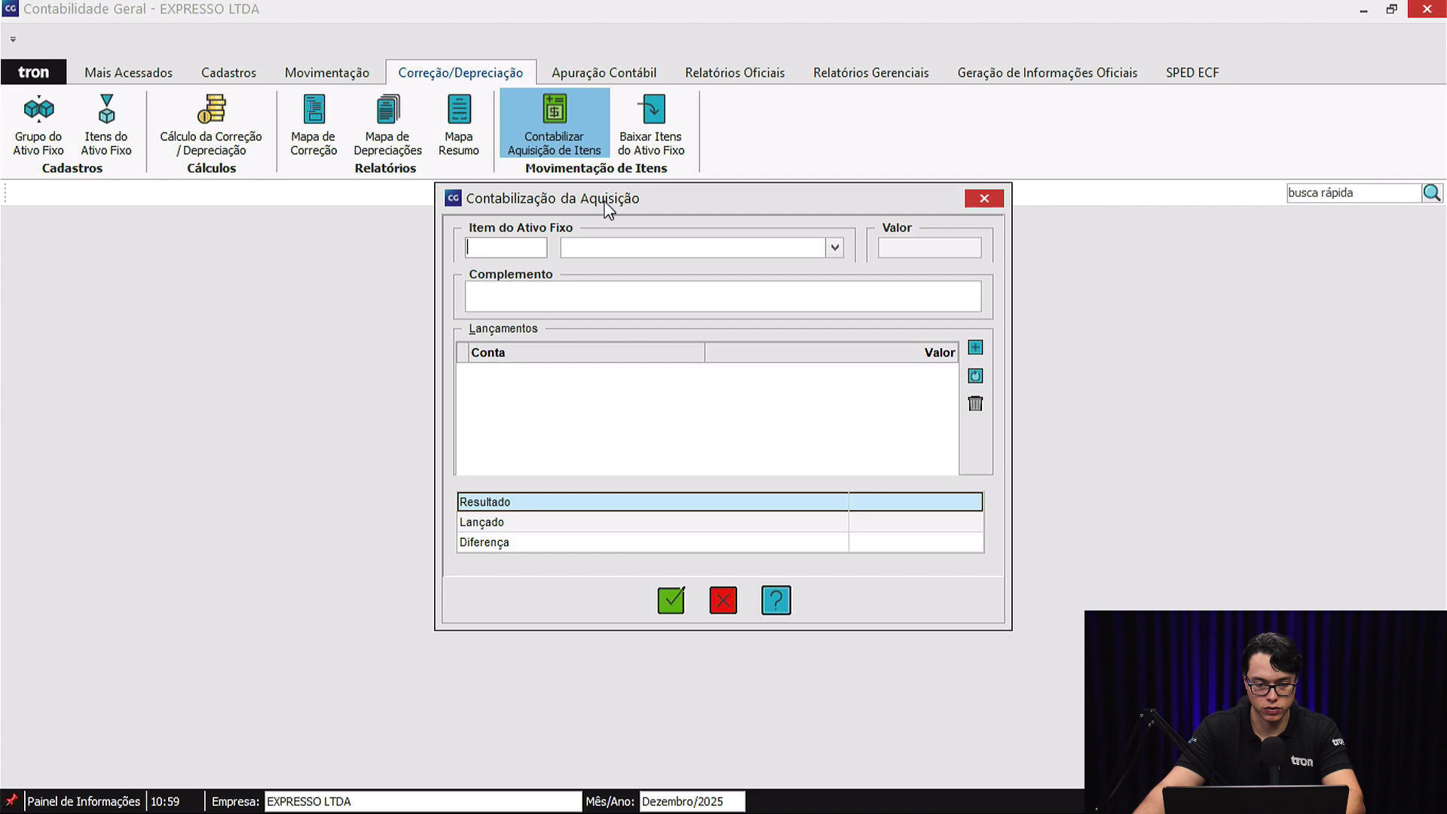
pyautogui.click(834, 248)
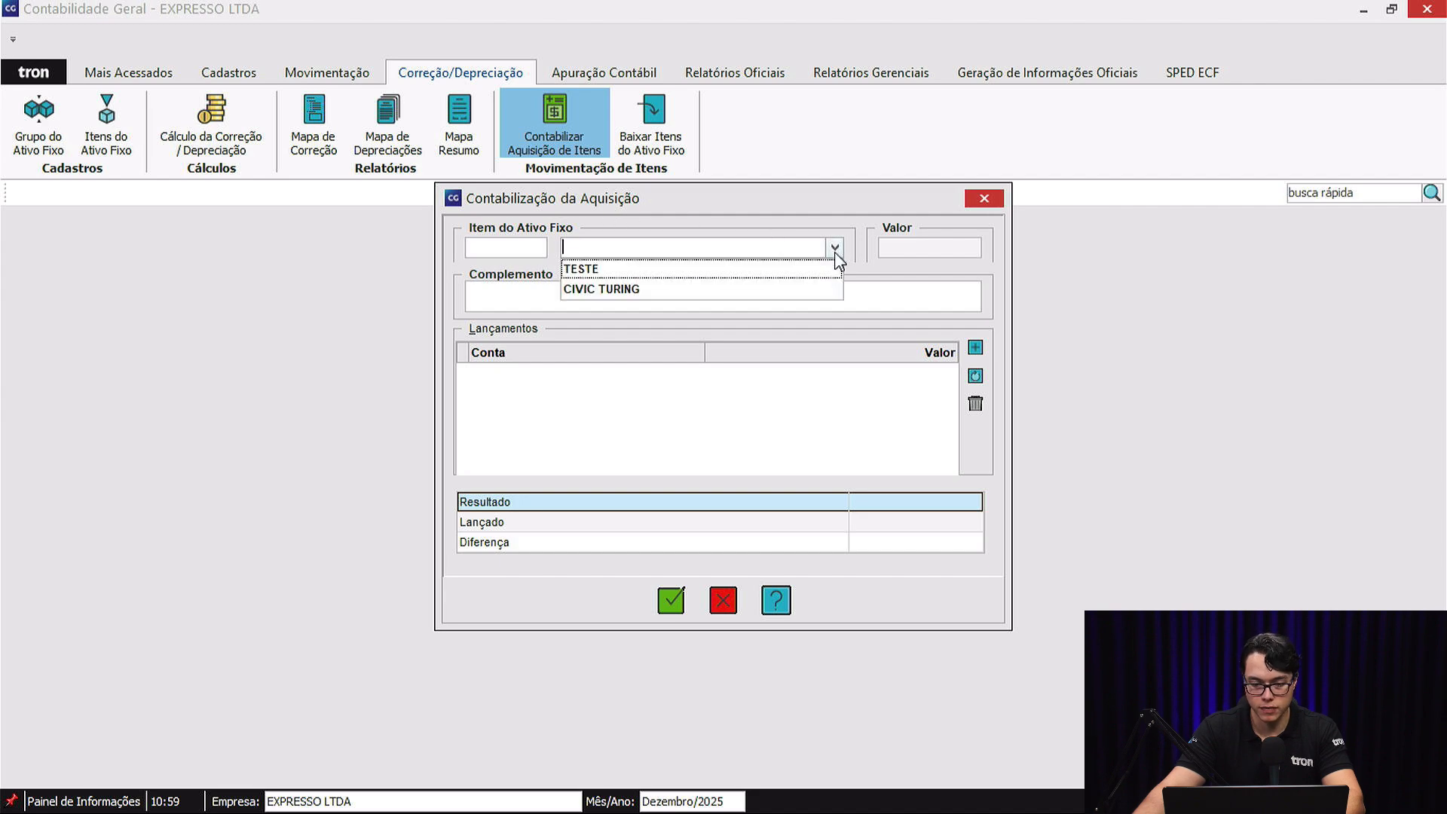
pyautogui.click(707, 288)
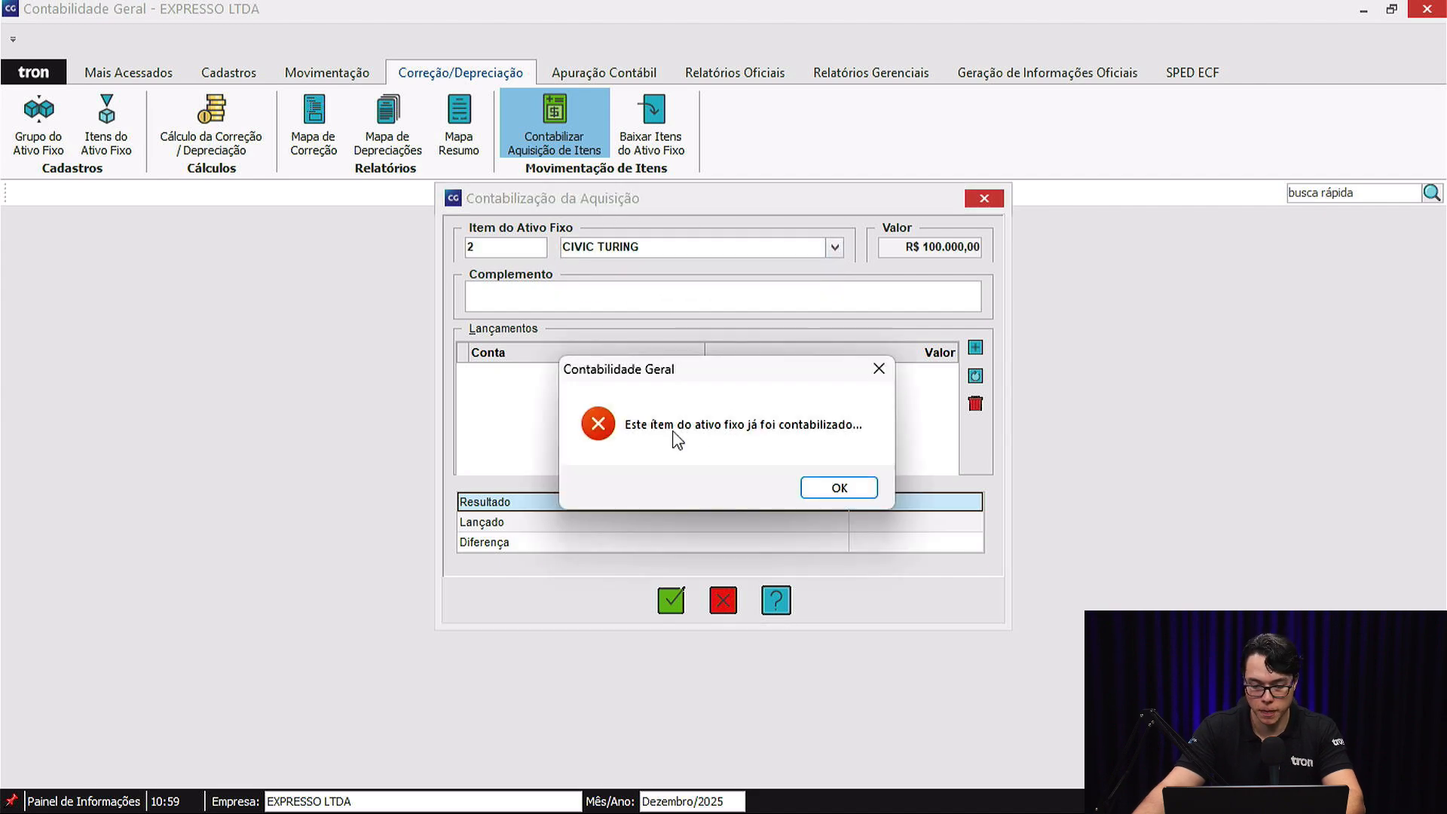
pyautogui.click(850, 490)
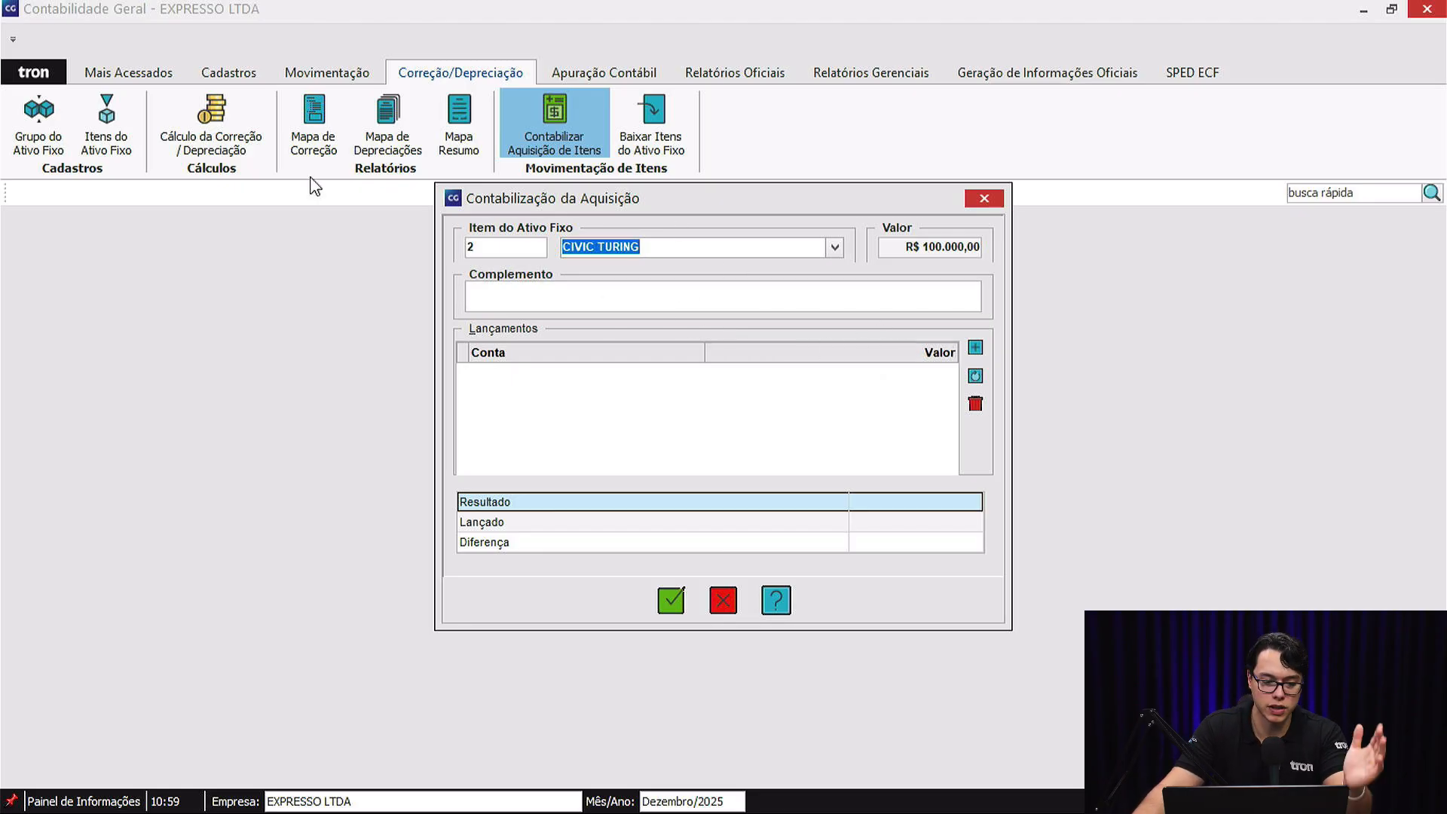
pyautogui.click(995, 203)
# Review the Controle Patrimonial preferences, including the accounting options and default histories, and close them without changes.
pyautogui.click(46, 76)
pyautogui.click(146, 116)
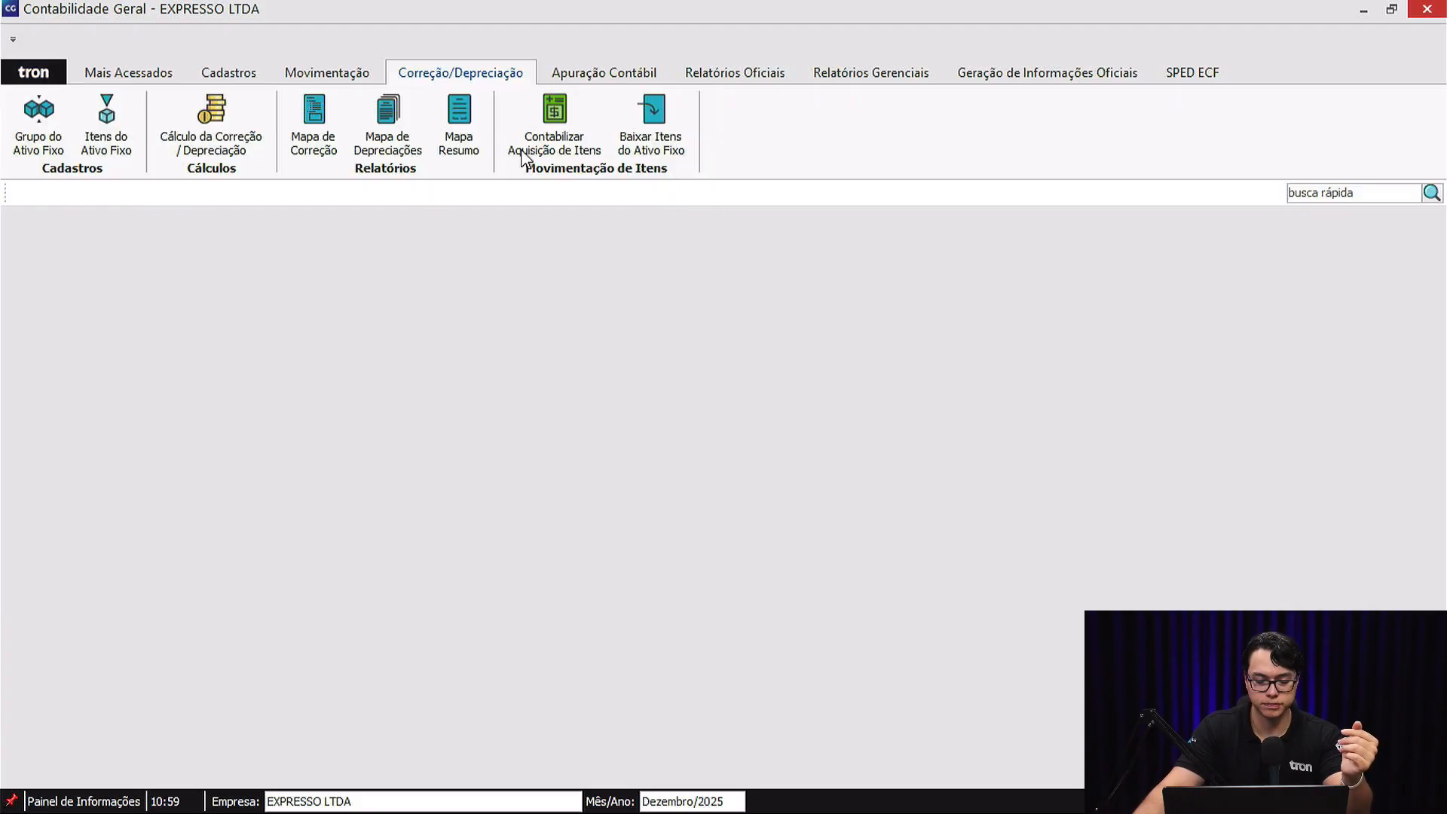
pyautogui.click(888, 61)
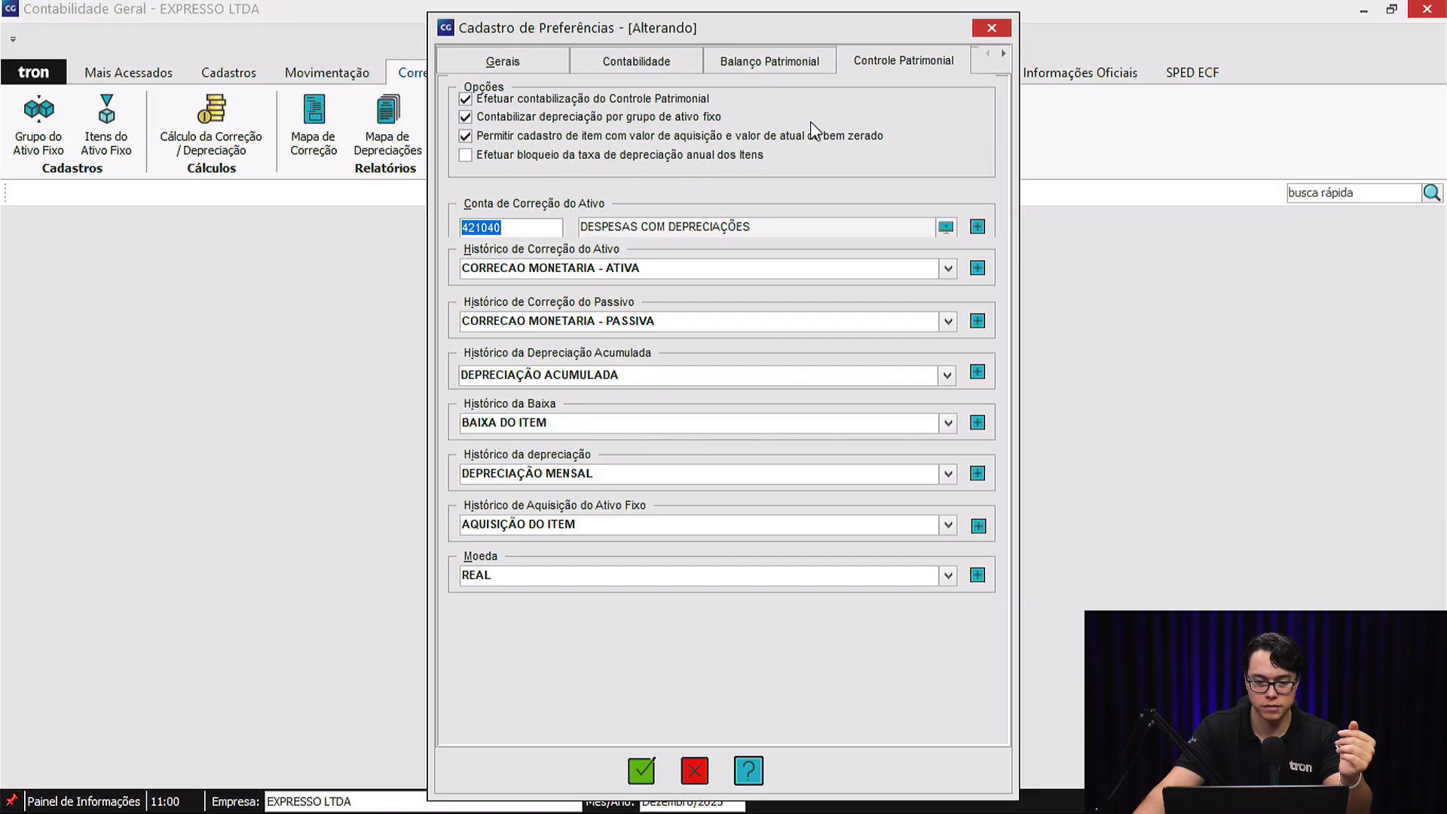
pyautogui.click(992, 28)
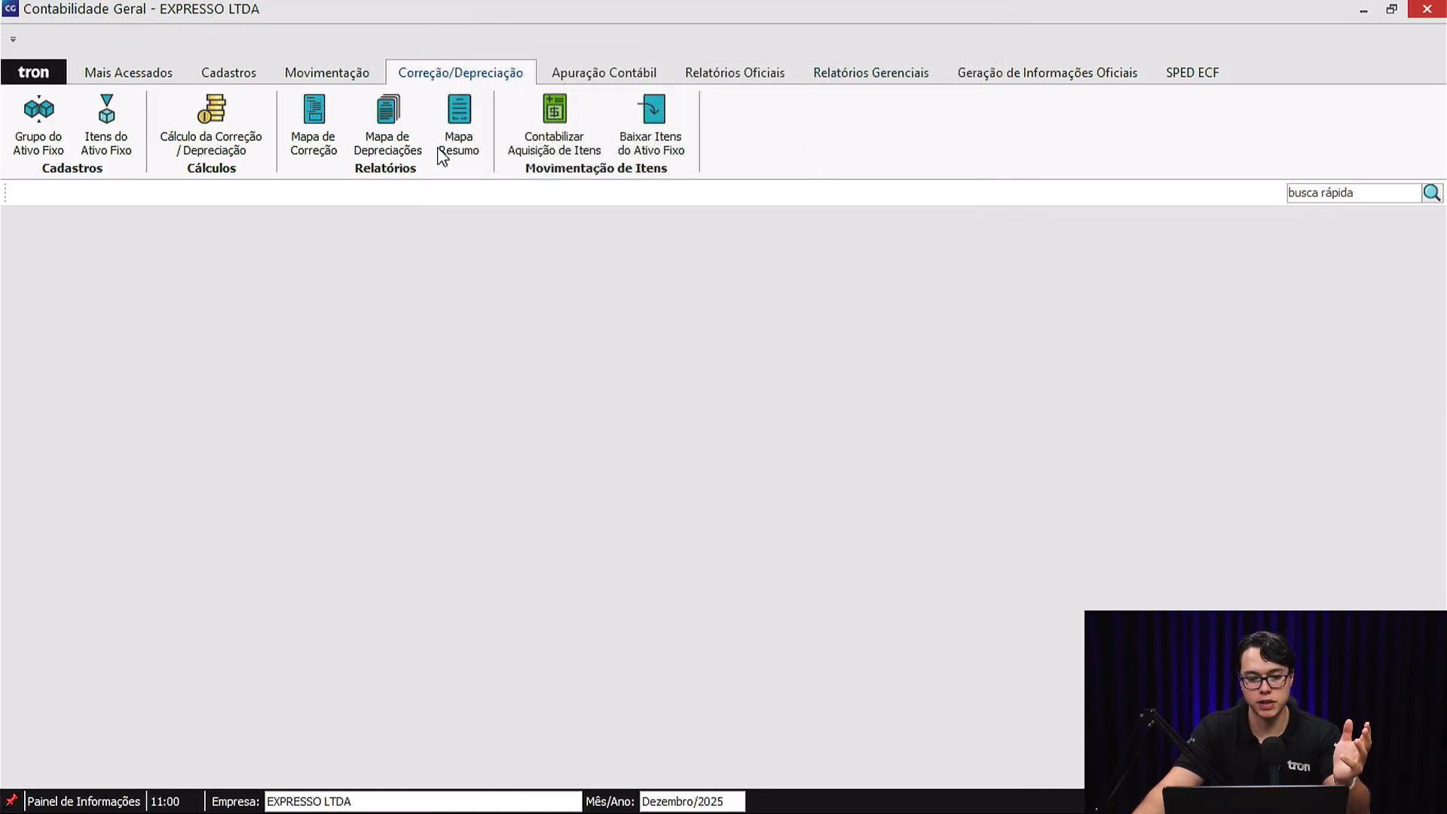
# Look at the Lançamentos Contábeis screen for December 2025 and close it.
pyautogui.click(344, 73)
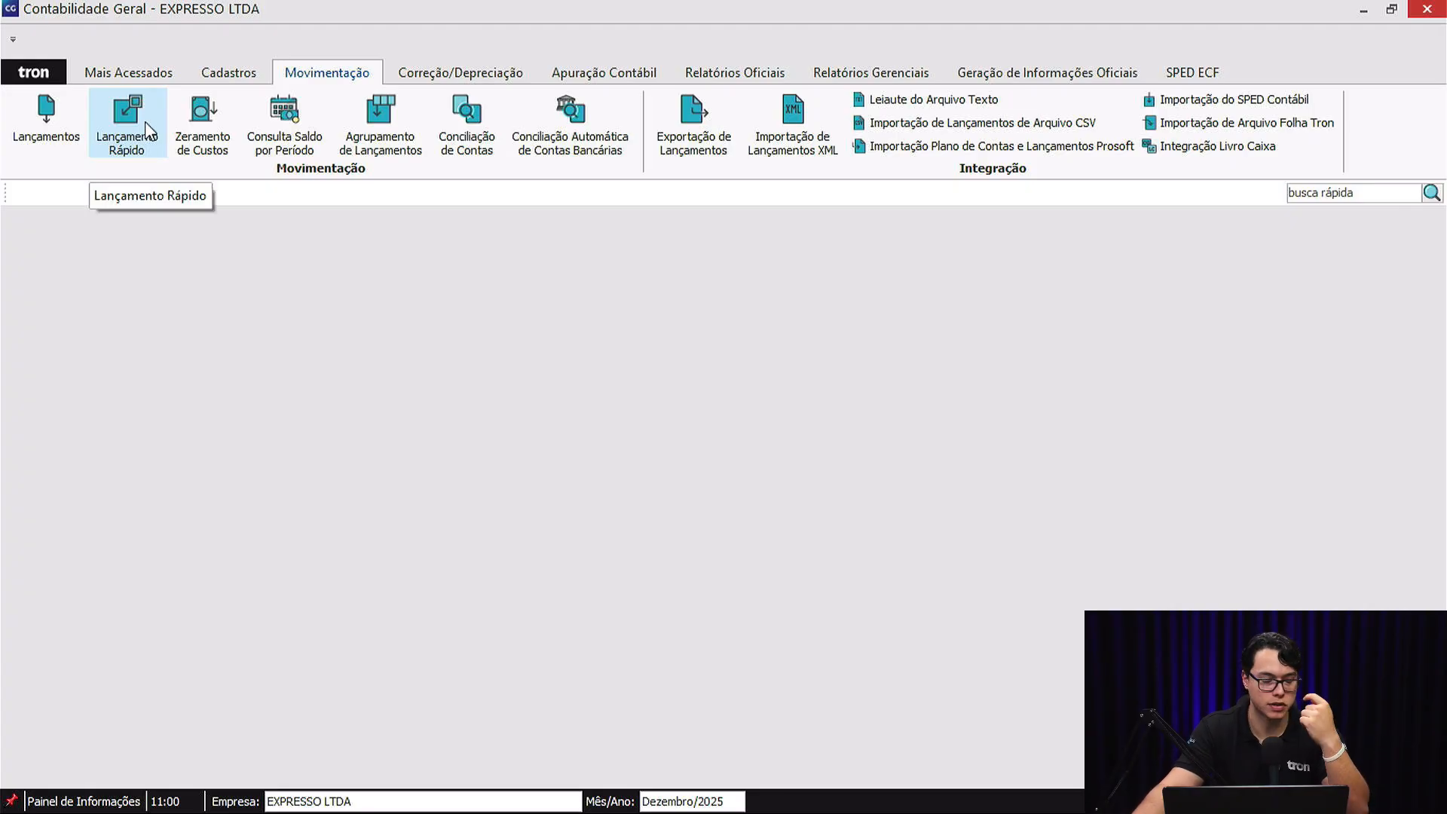
pyautogui.click(56, 115)
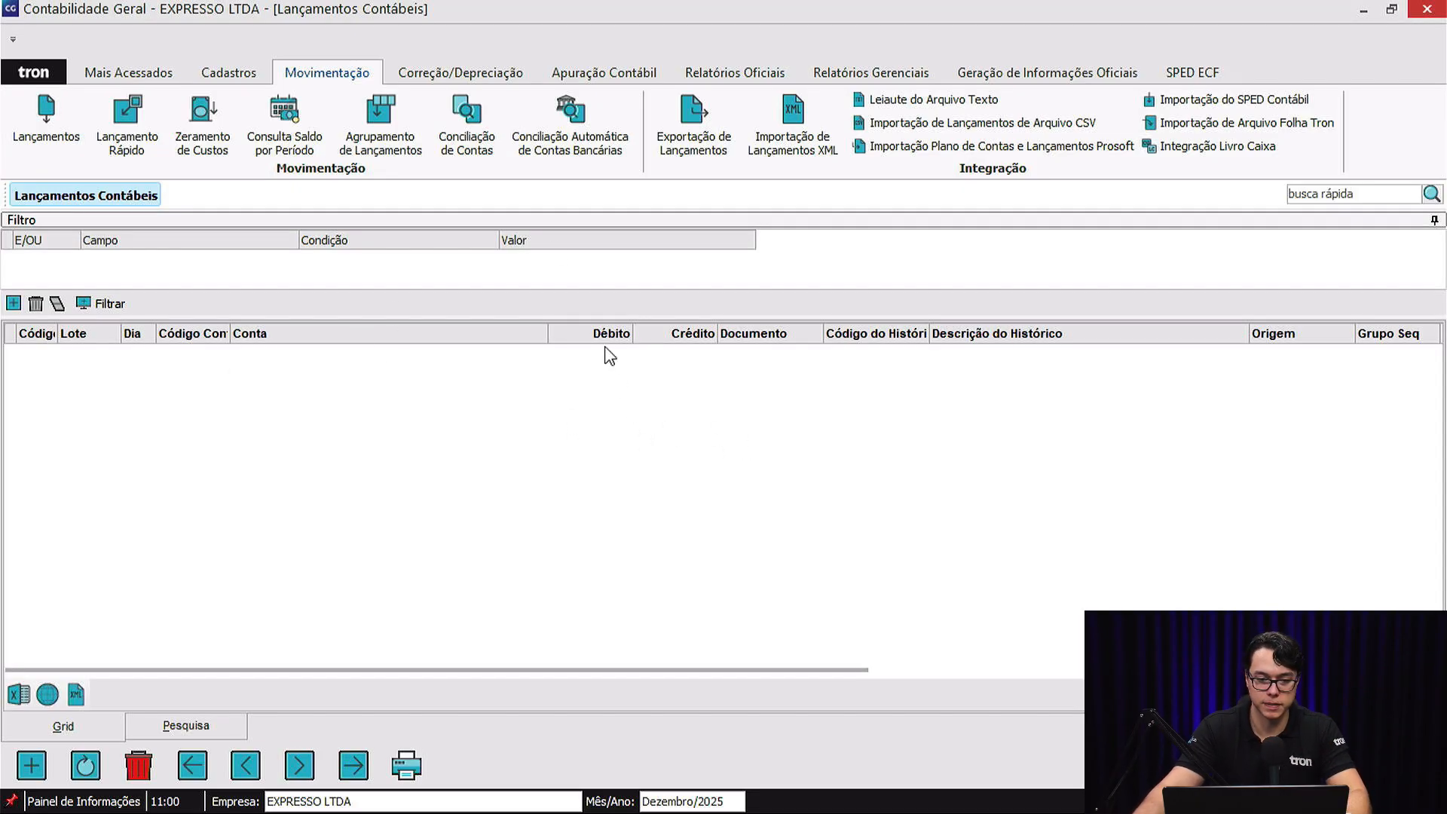
pyautogui.press('Escape')
# Open the fixed-asset write-off form for the item CIVIC TURING.
pyautogui.click(505, 76)
pyautogui.click(652, 116)
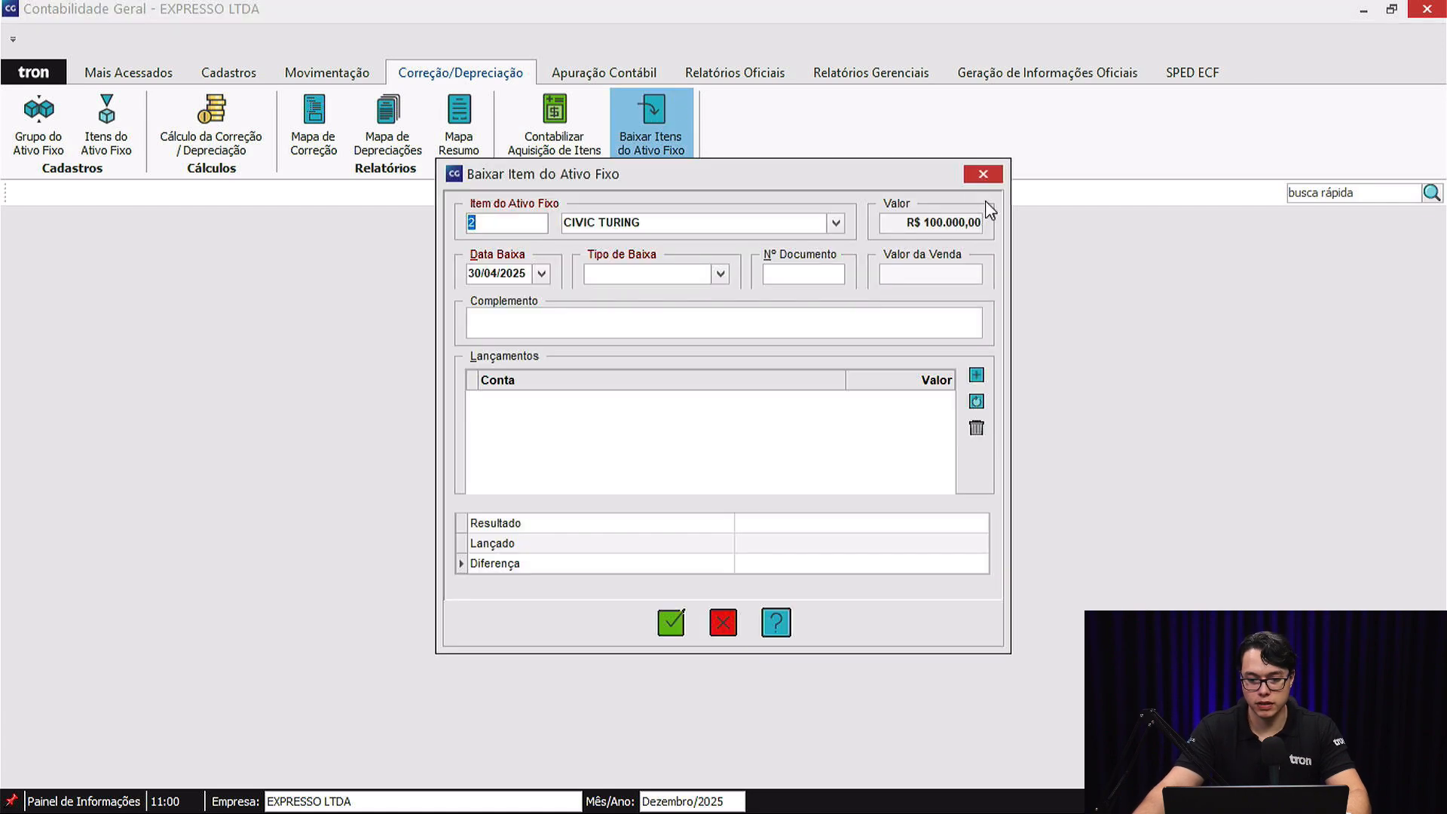